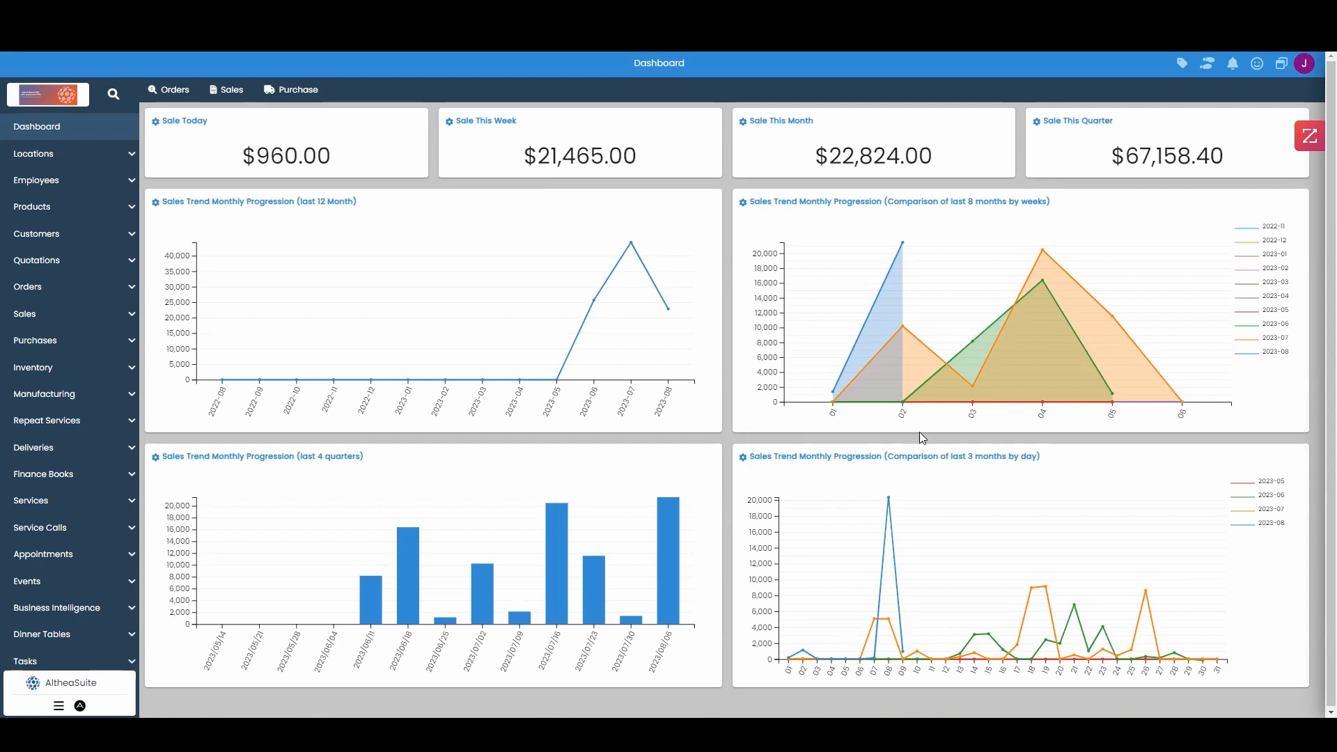
Open the sales invoices list and start a new invoice
{"action": "left_click", "coordinate": [39, 314]}
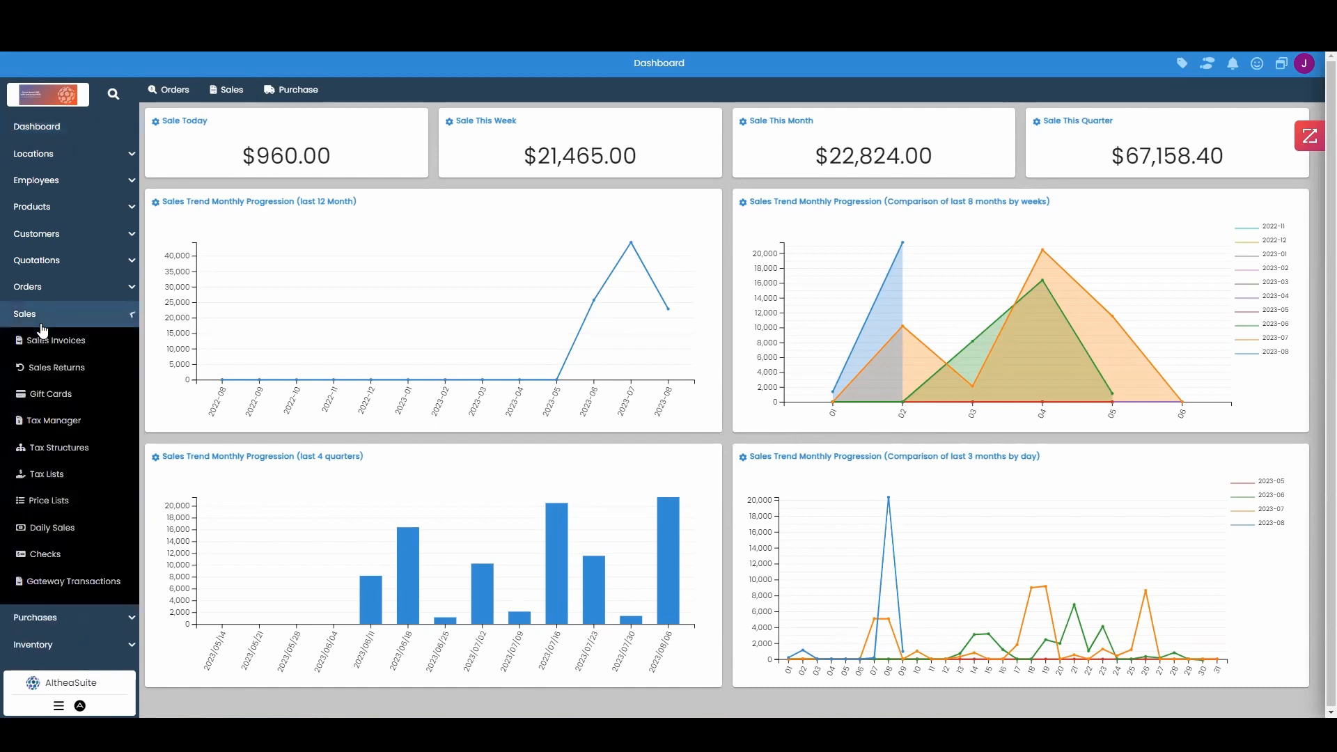
{"action": "left_click", "coordinate": [67, 345]}
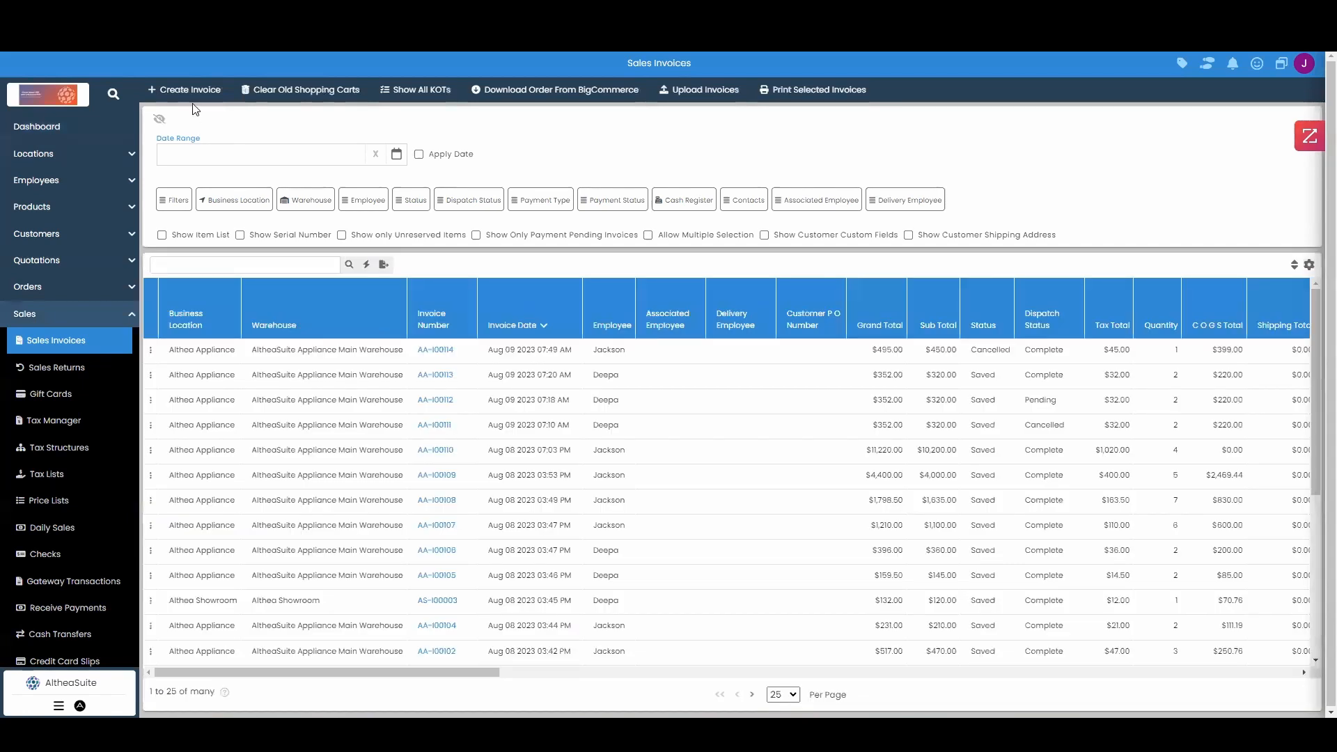
{"action": "left_click", "coordinate": [190, 92]}
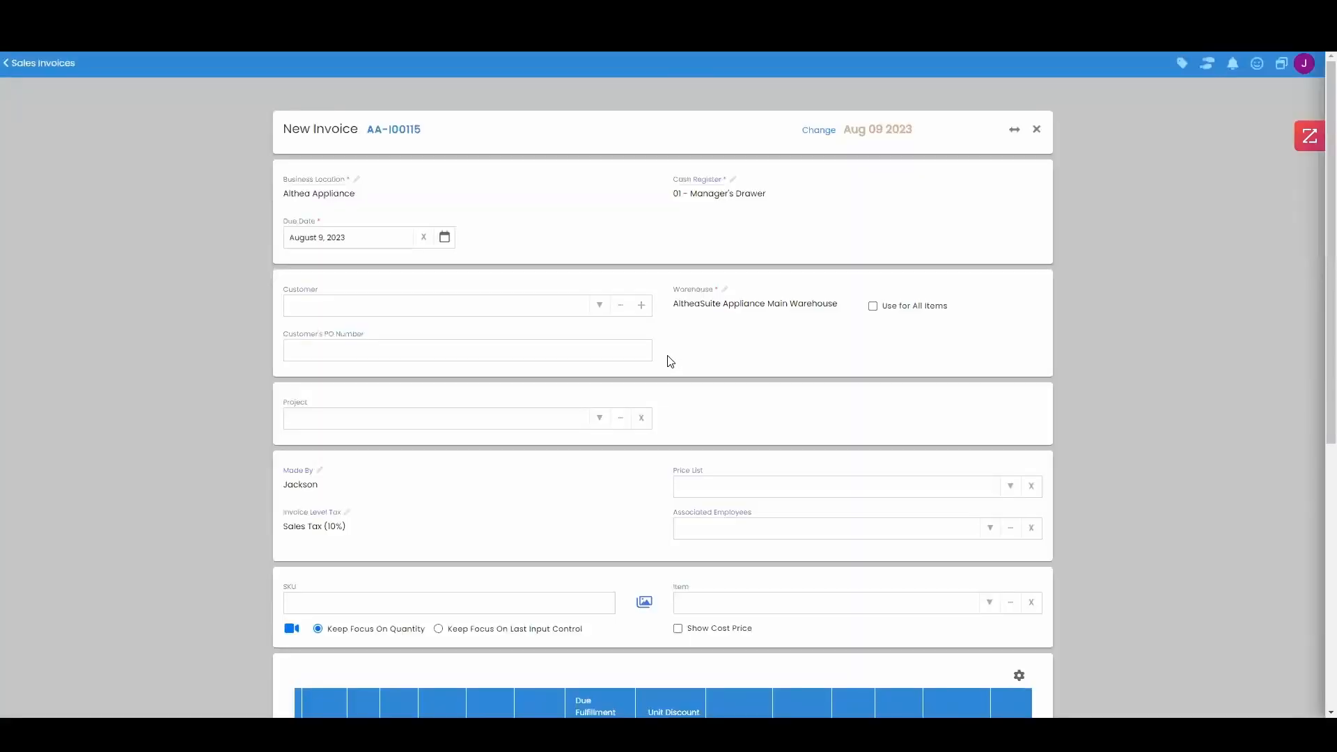
Choose the customer for the invoice and use the billing address as the shipping address
{"action": "left_click", "coordinate": [599, 307]}
{"action": "left_click", "coordinate": [478, 357]}
{"action": "scroll", "coordinate": [893, 515], "scroll_direction": "down", "scroll_amount": 3}
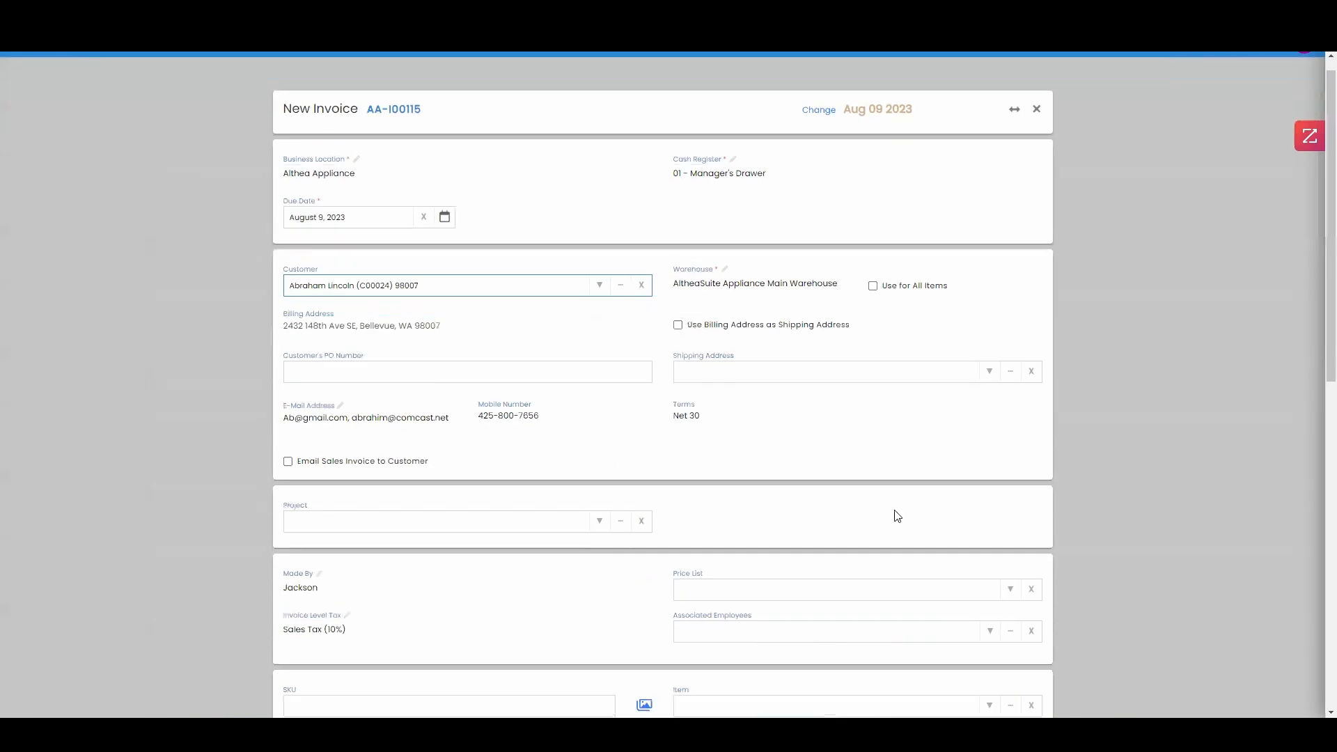
{"action": "left_click", "coordinate": [678, 137]}
Add the Samsung 40in Flat Panel TV (UN40KU6300) from the Appliances category to the invoice
{"action": "scroll", "coordinate": [990, 467], "scroll_direction": "down", "scroll_amount": 2}
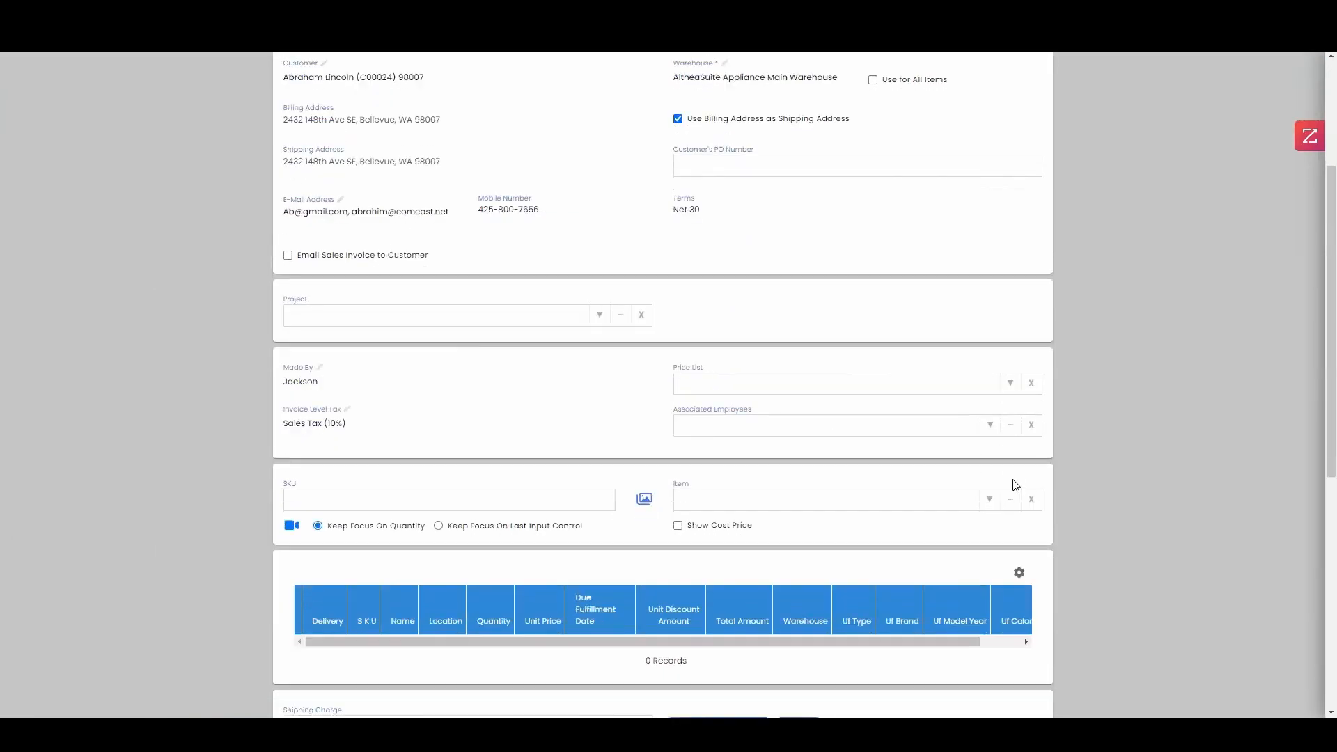
{"action": "left_click", "coordinate": [1011, 377]}
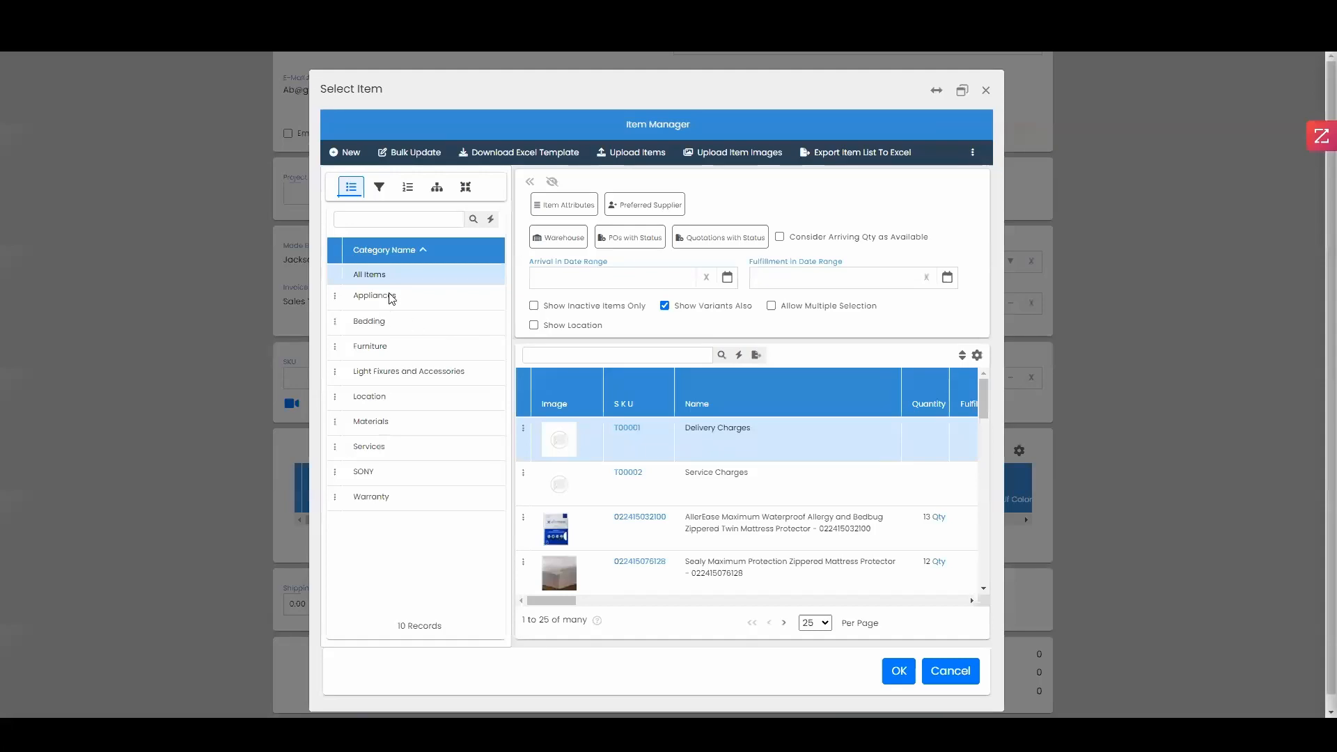
{"action": "left_click", "coordinate": [391, 298]}
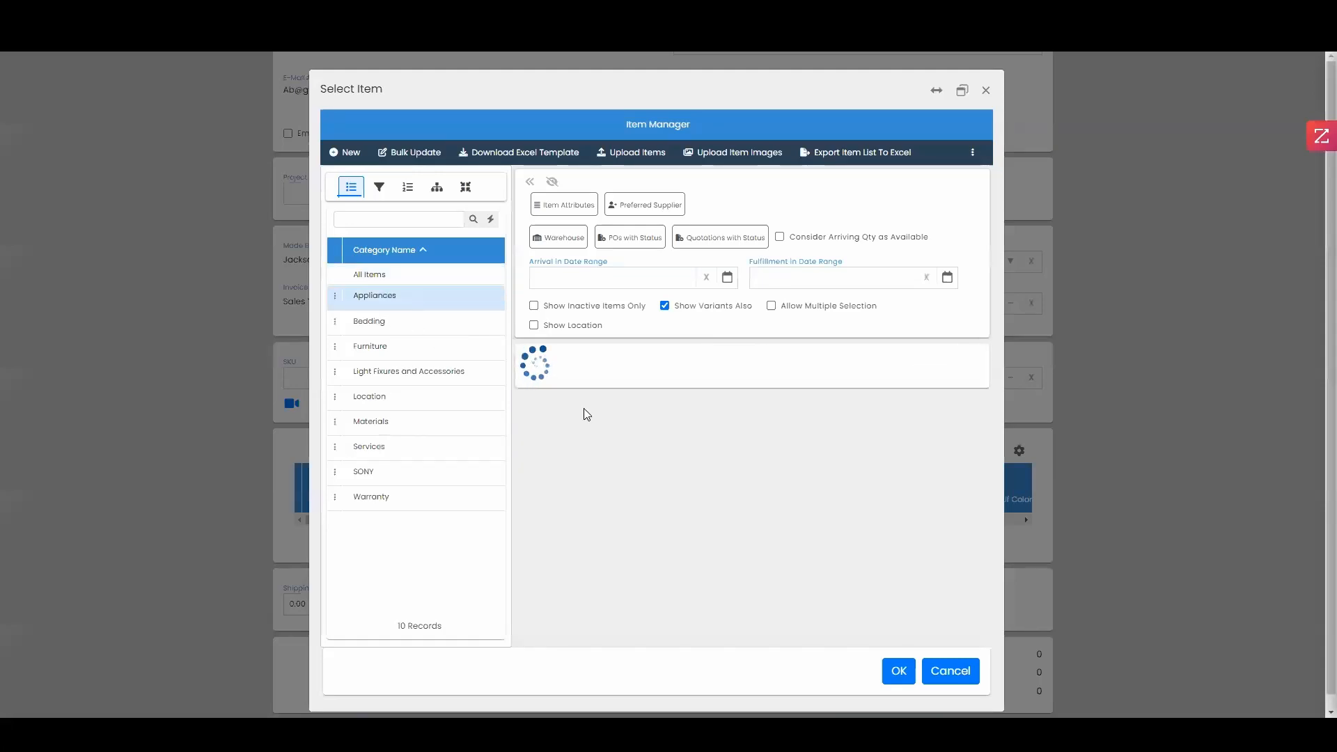
{"action": "scroll", "coordinate": [660, 514], "scroll_direction": "down", "scroll_amount": 3}
{"action": "scroll", "coordinate": [656, 523], "scroll_direction": "down", "scroll_amount": 1}
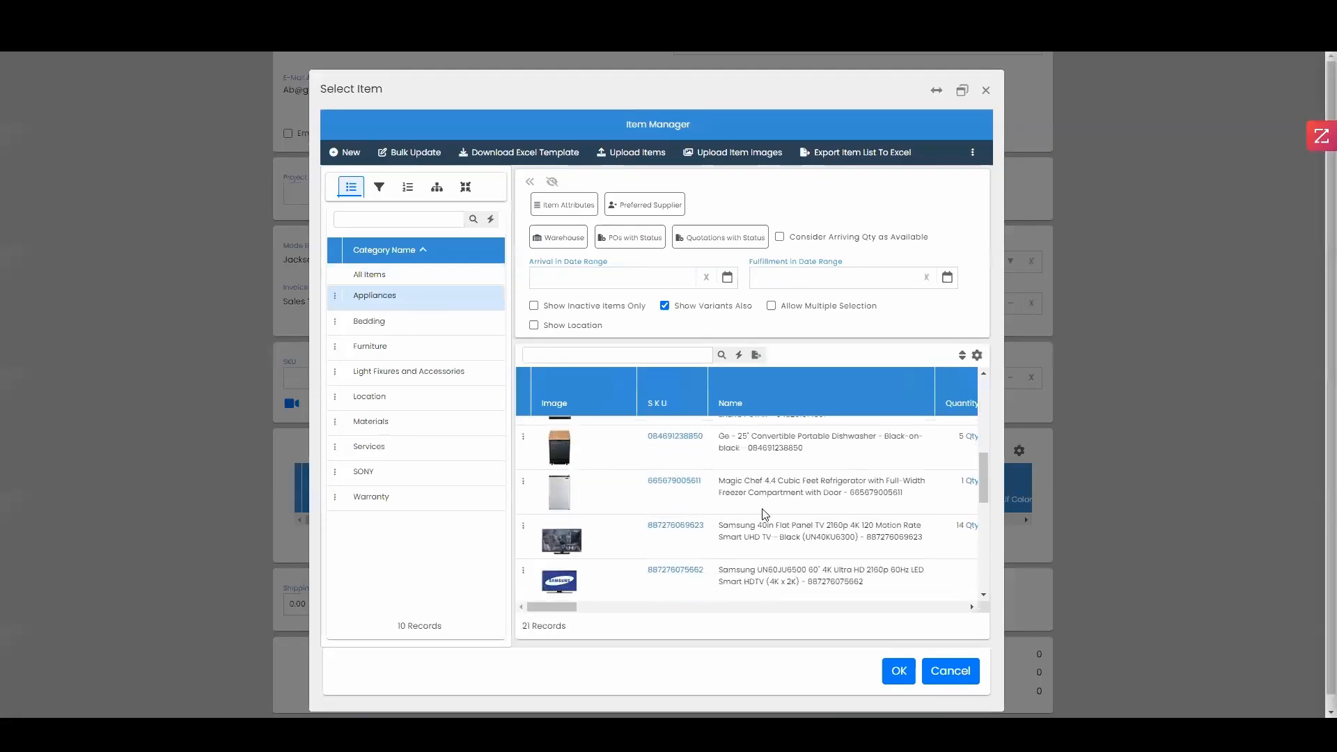
{"action": "scroll", "coordinate": [789, 526], "scroll_direction": "up", "scroll_amount": 2}
{"action": "left_click", "coordinate": [789, 526]}
{"action": "scroll", "coordinate": [789, 526], "scroll_direction": "down", "scroll_amount": 2}
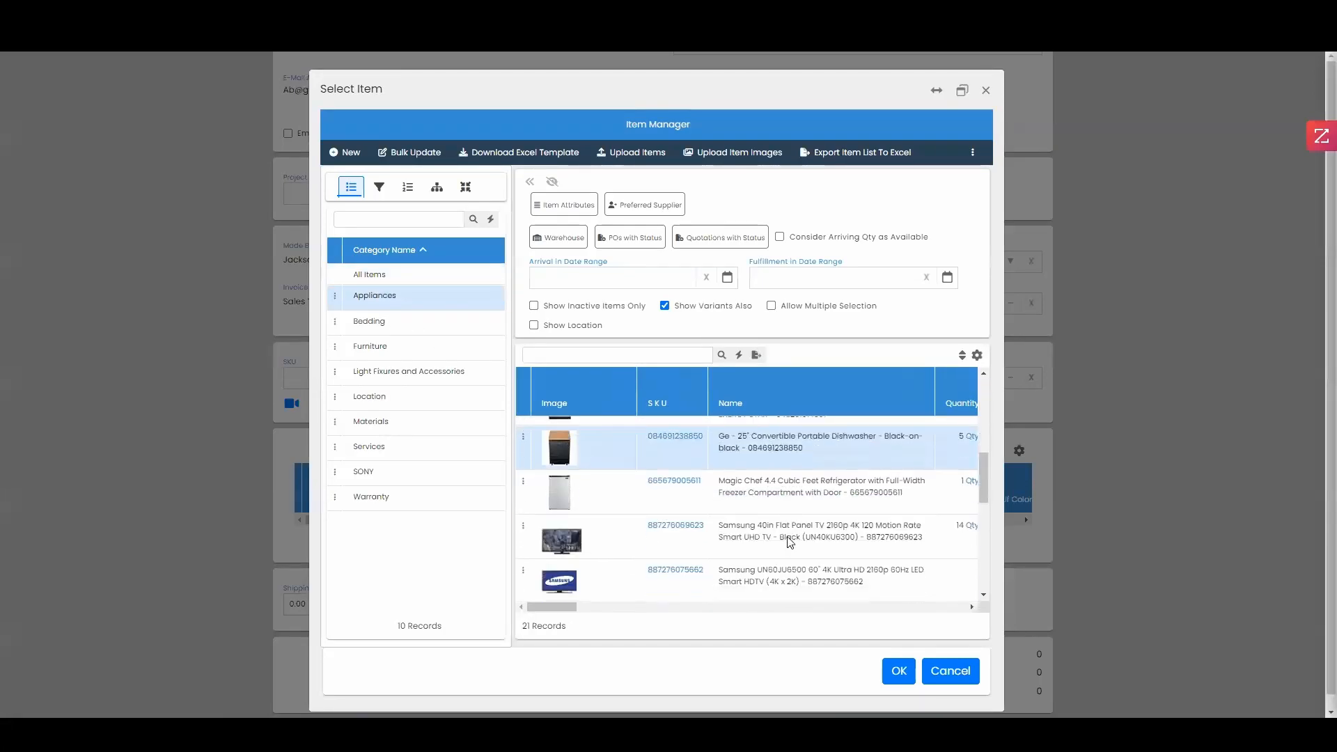
{"action": "left_click", "coordinate": [791, 539]}
{"action": "left_click", "coordinate": [899, 671]}
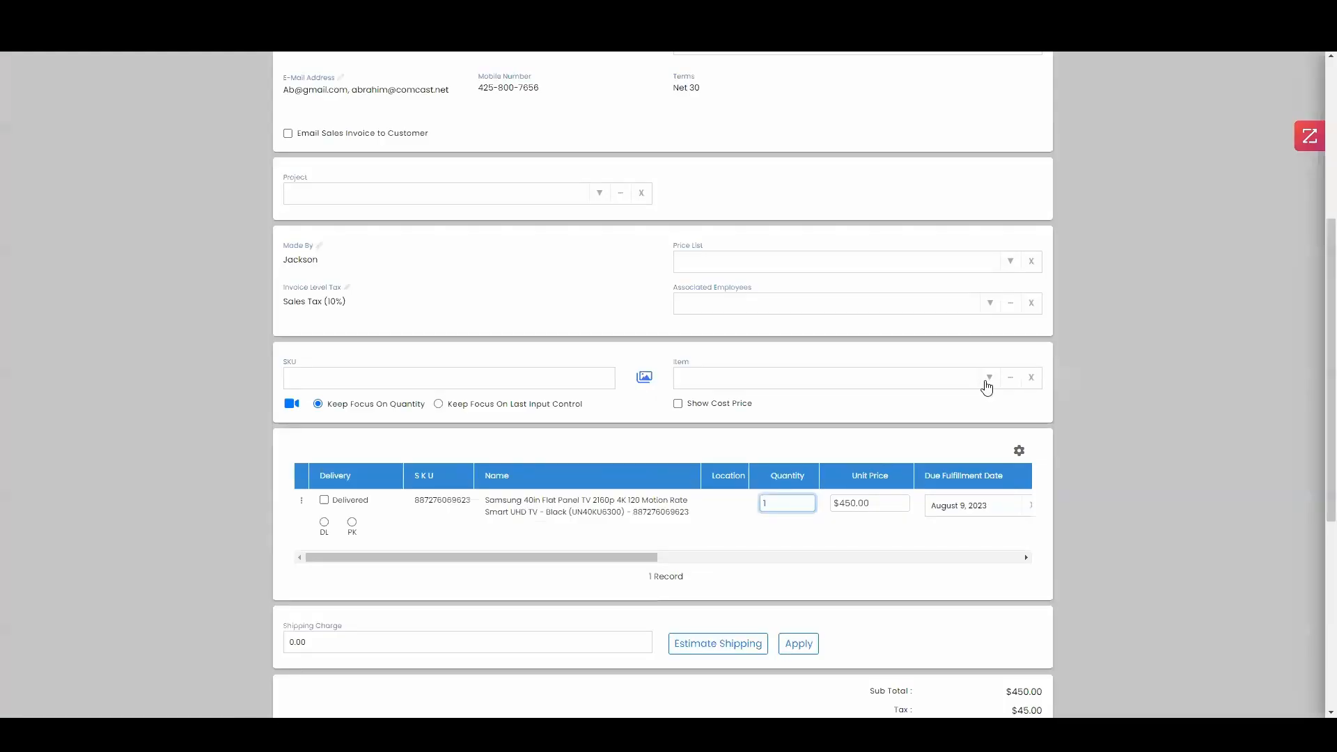
Add the LG 44-Decibel Built-In Dishwasher from the Appliances category as a second invoice item
{"action": "left_click", "coordinate": [987, 387]}
{"action": "left_click", "coordinate": [1011, 380]}
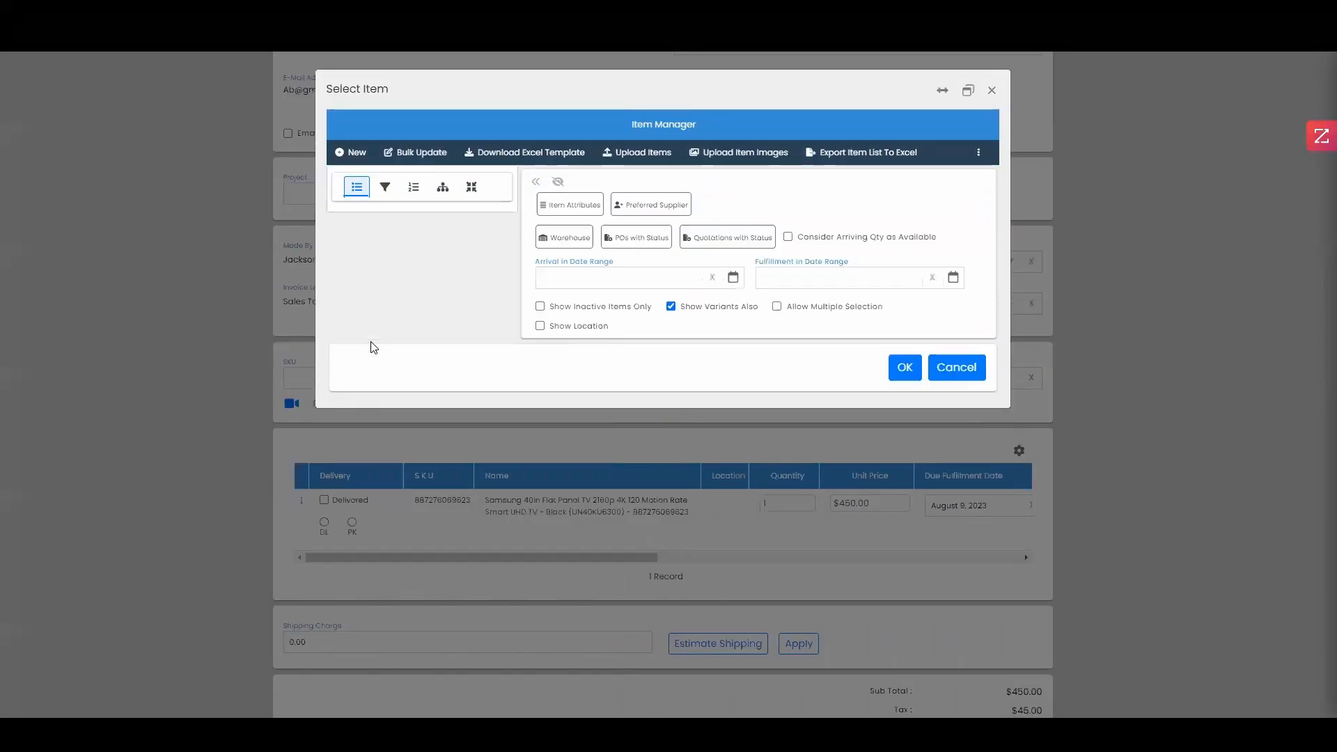
{"action": "left_click", "coordinate": [388, 298]}
{"action": "scroll", "coordinate": [659, 517], "scroll_direction": "down", "scroll_amount": 1}
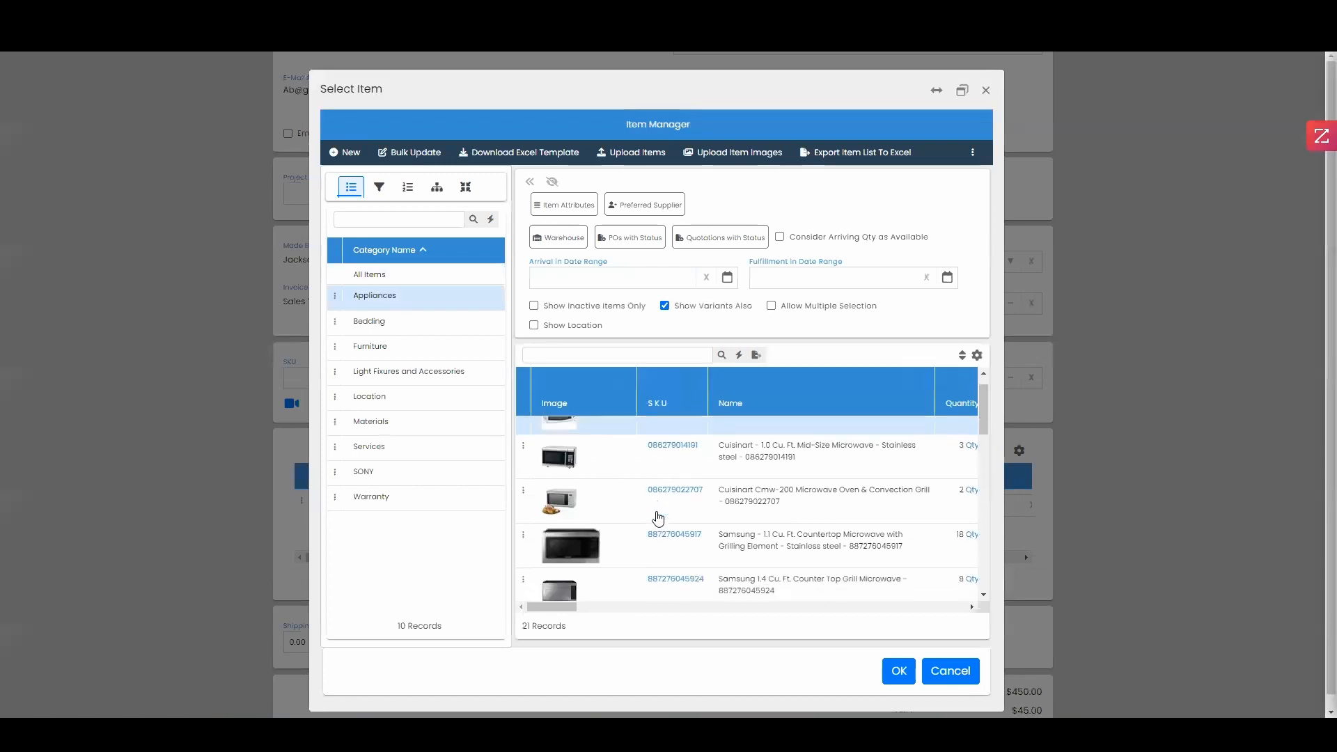
{"action": "scroll", "coordinate": [658, 517], "scroll_direction": "down", "scroll_amount": 3}
{"action": "left_click", "coordinate": [810, 467]}
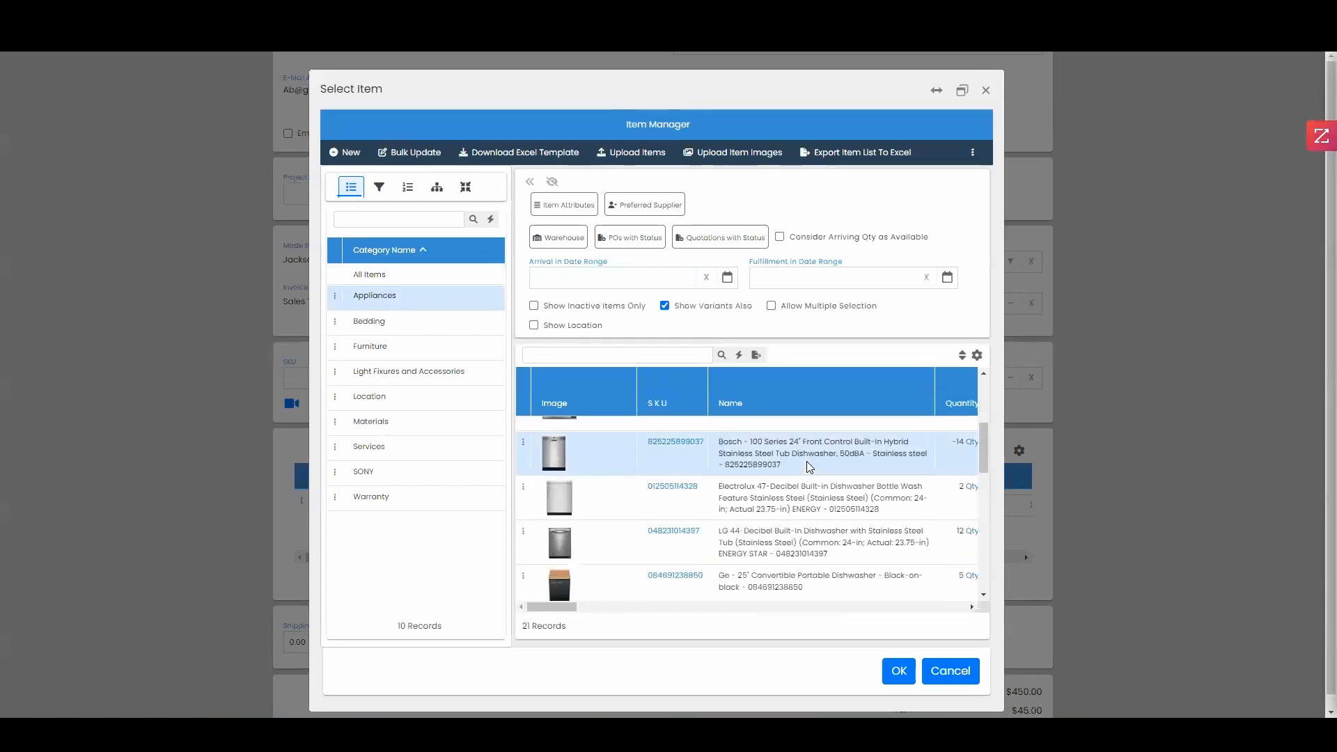
{"action": "left_click", "coordinate": [847, 542]}
{"action": "left_click", "coordinate": [888, 670]}
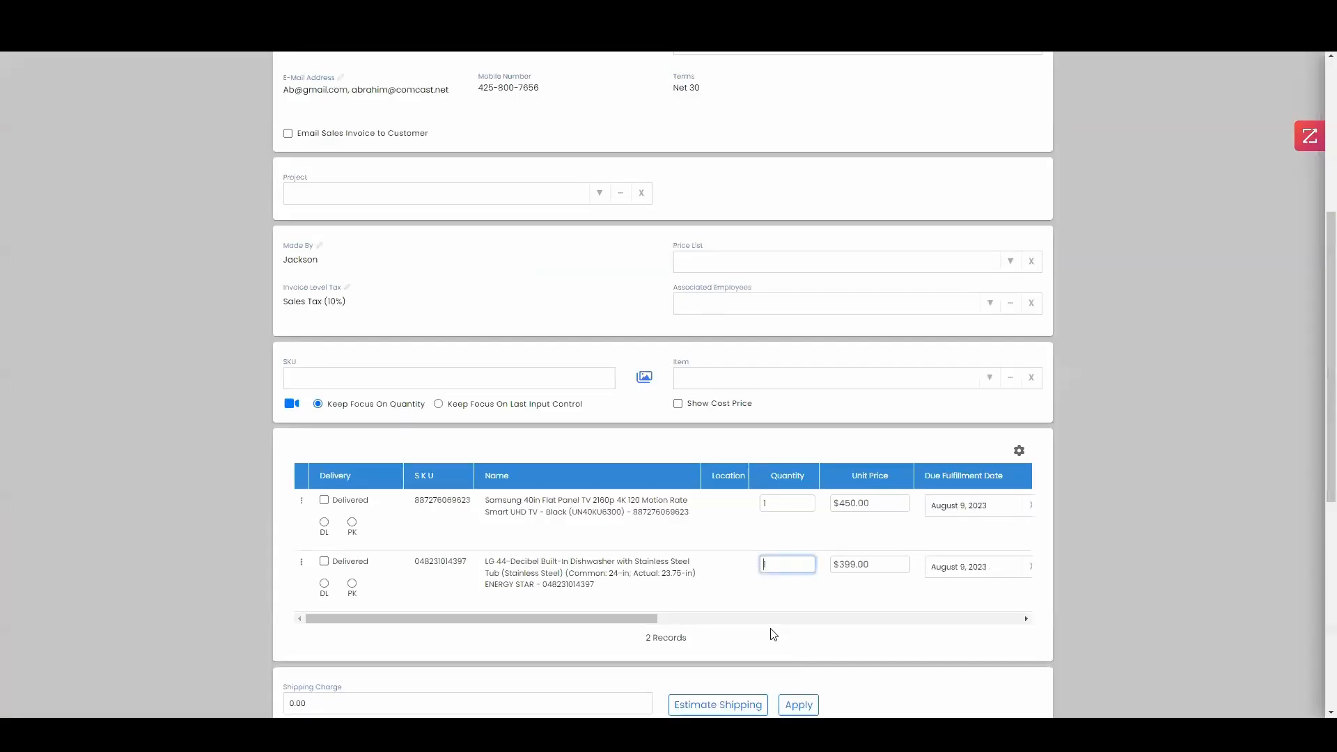
Review the item columns and set both the TV and the dishwasher to the DL delivery option
{"action": "left_click", "coordinate": [777, 620]}
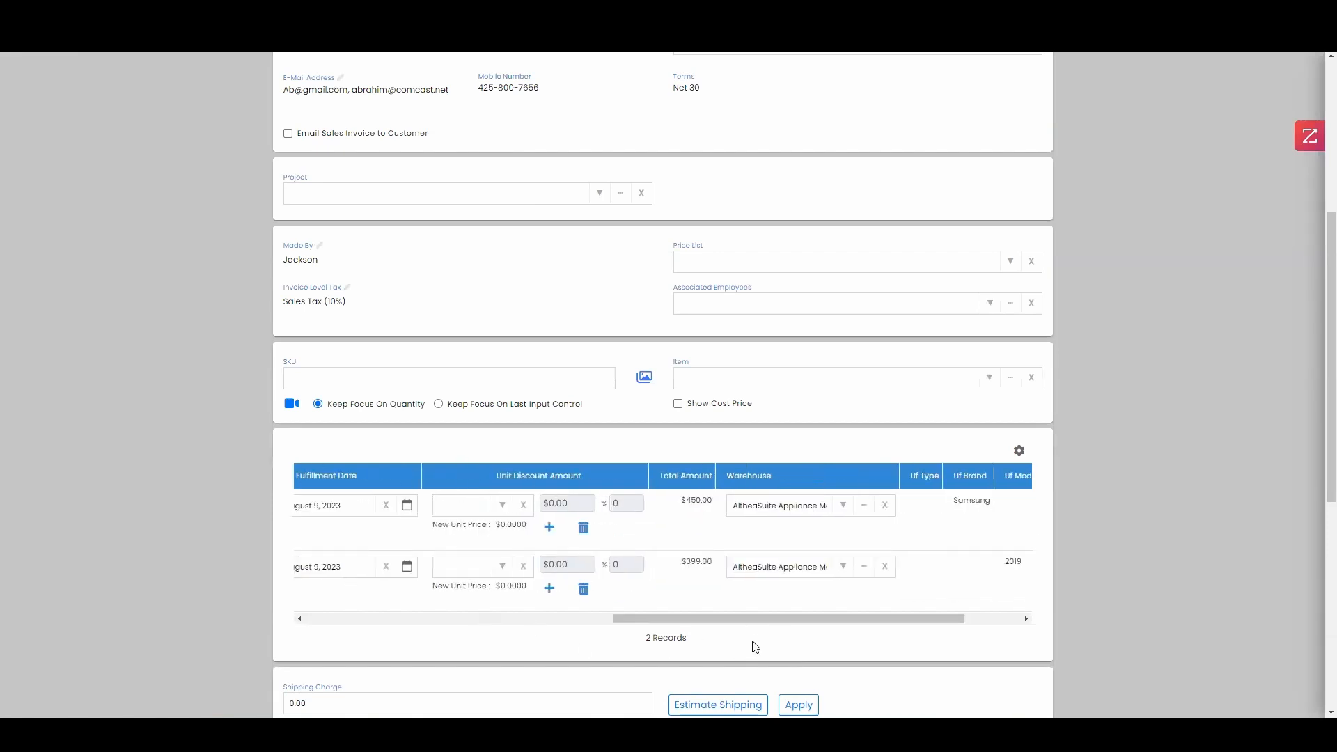
{"action": "left_click_drag", "start_coordinate": [750, 618], "coordinate": [289, 588]}
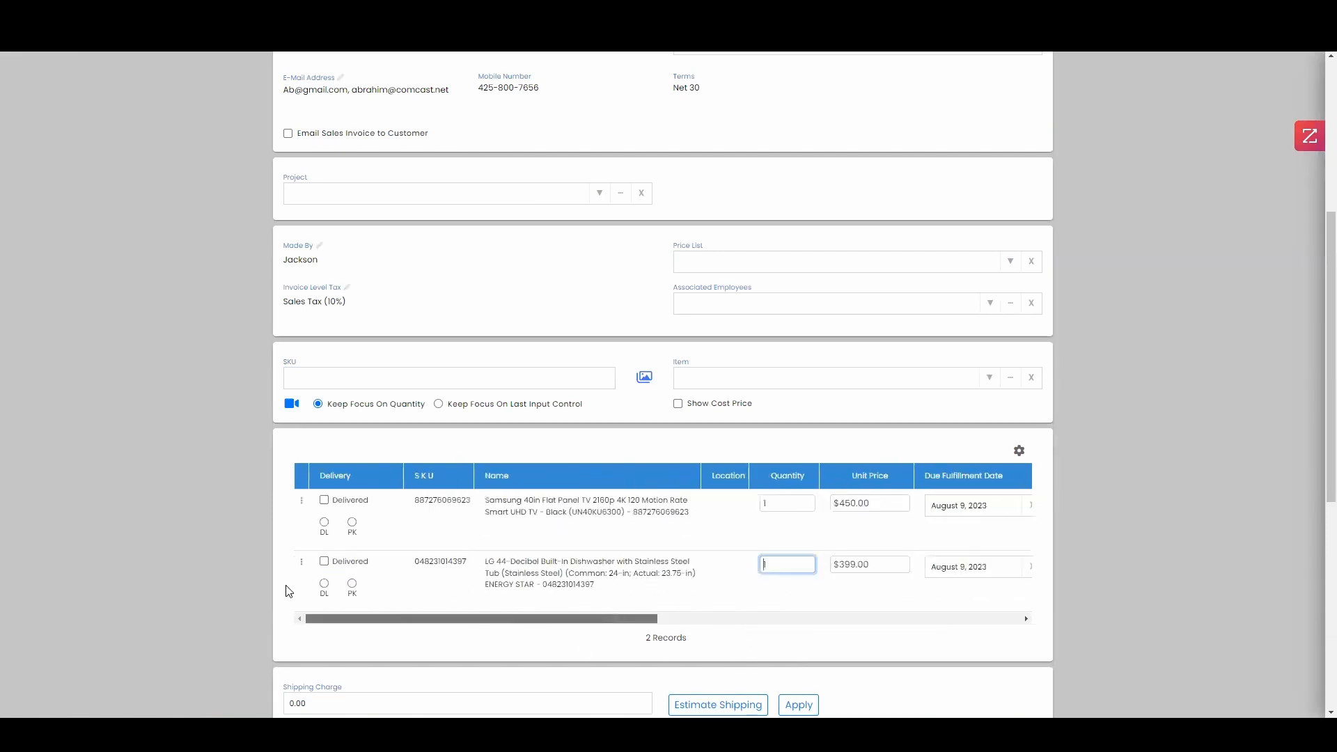
{"action": "left_click", "coordinate": [324, 523]}
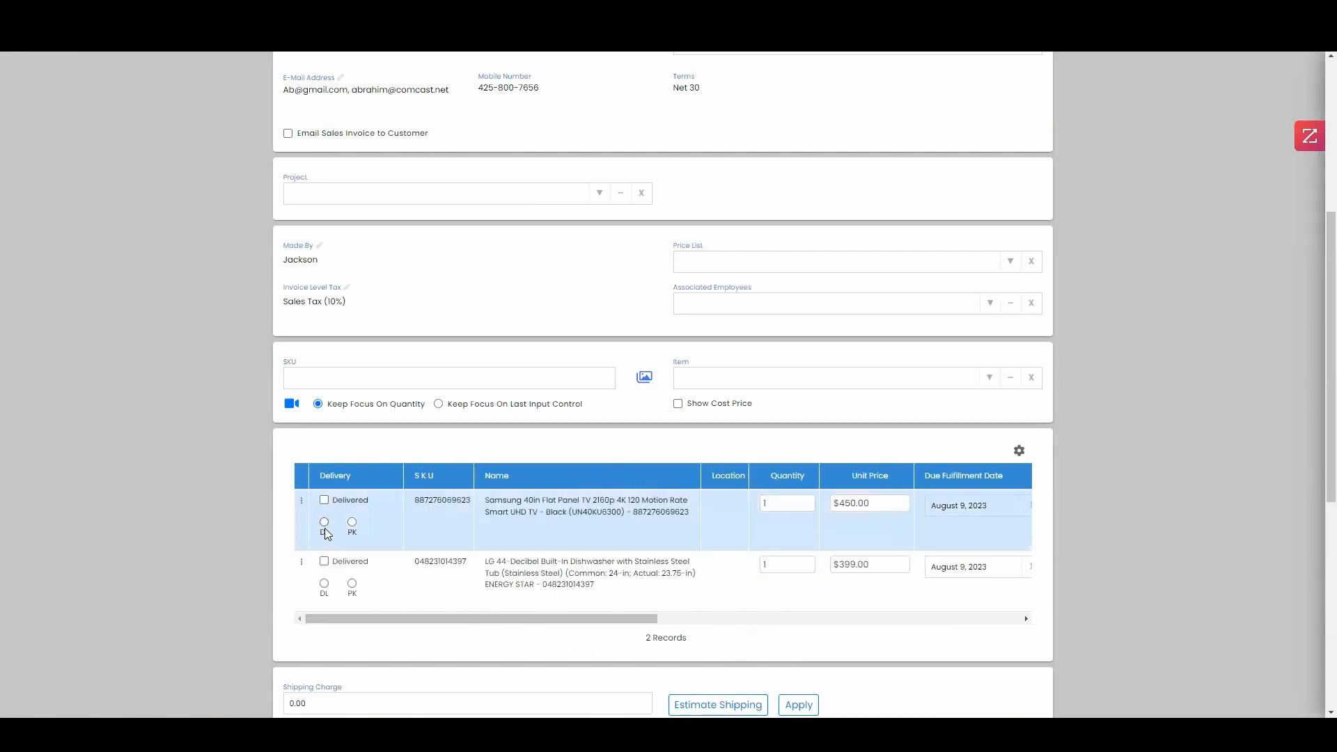
{"action": "left_click", "coordinate": [324, 585]}
Proceed to payment, assigning serial number 8WW6XT4 to the TV and EHAYNJM to the dishwasher
{"action": "scroll", "coordinate": [965, 610], "scroll_direction": "down", "scroll_amount": 6}
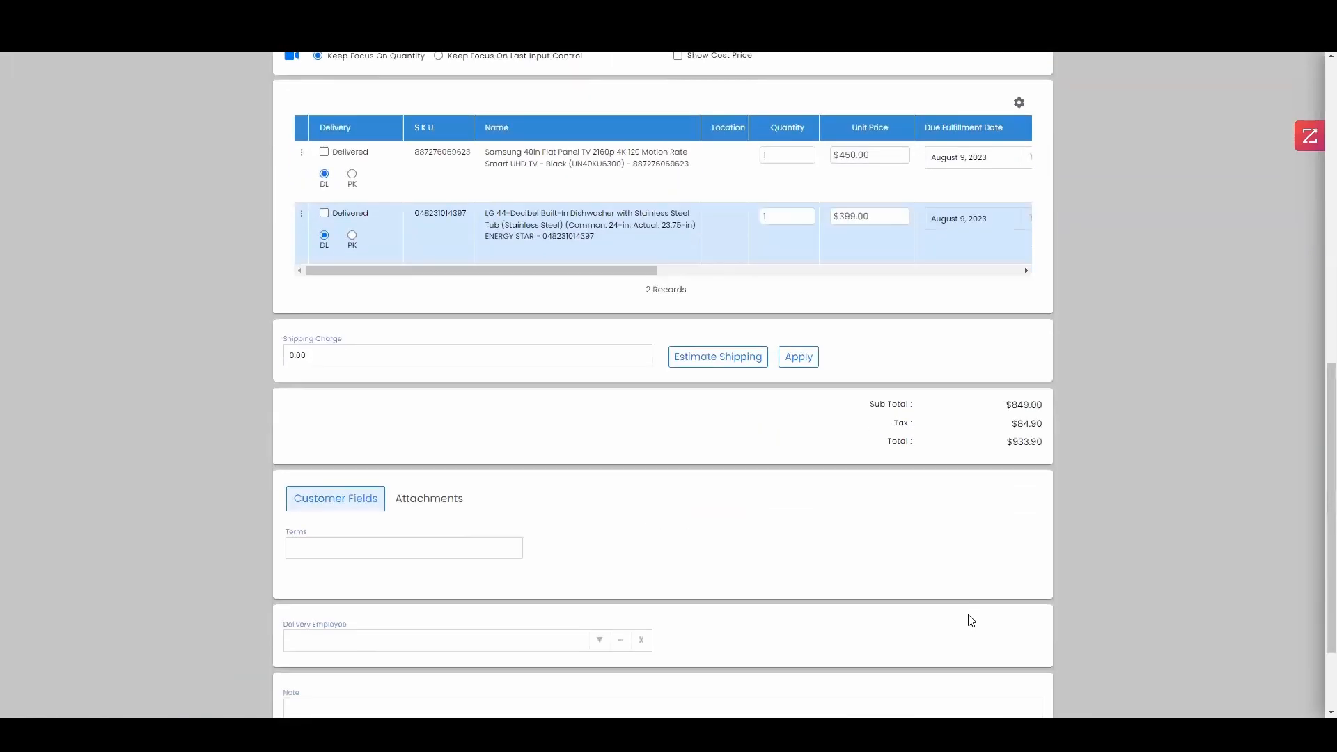
{"action": "left_click", "coordinate": [1011, 679]}
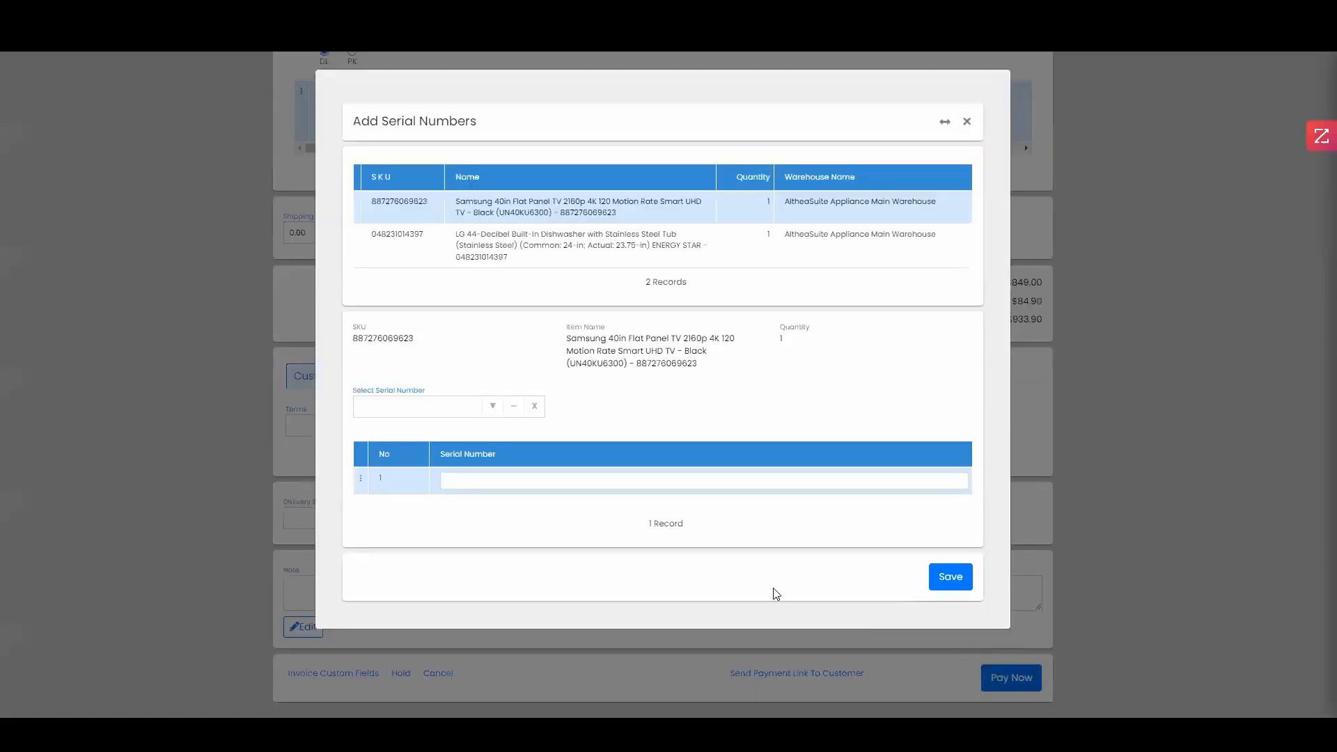
{"action": "left_click", "coordinate": [491, 407]}
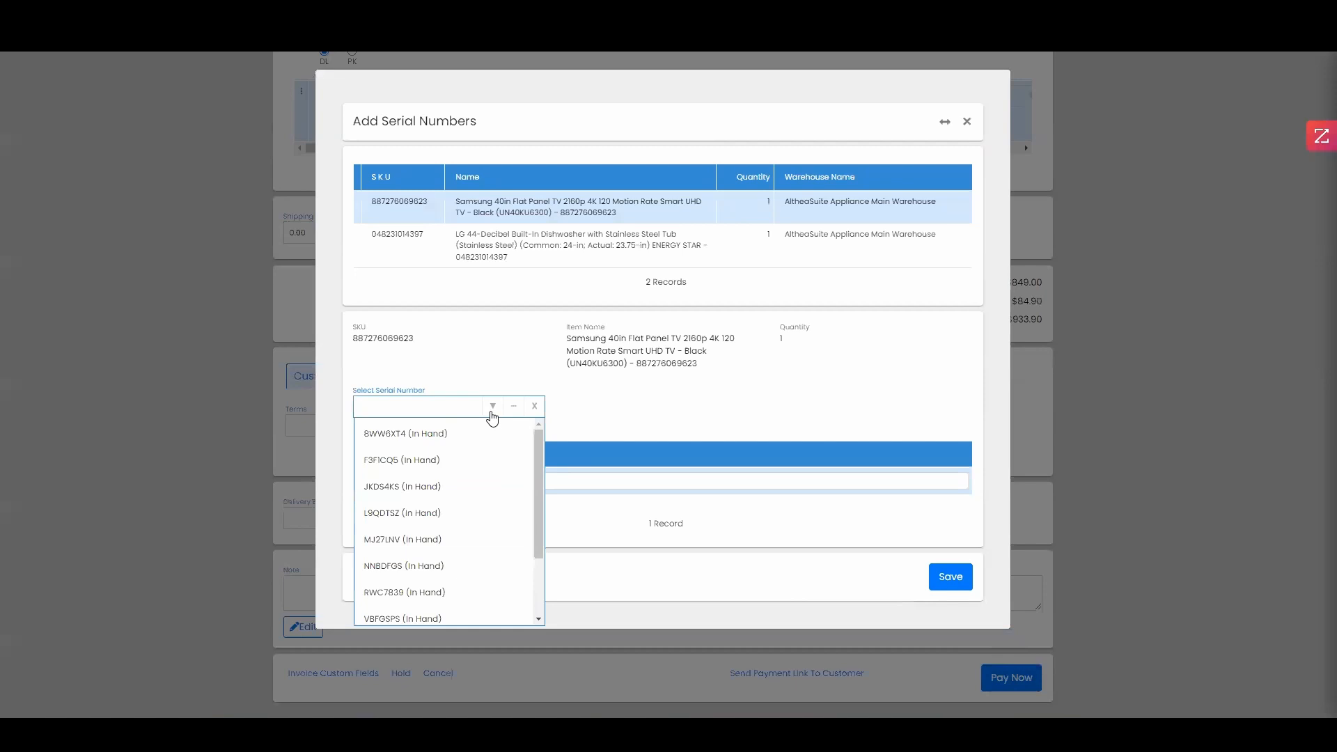
{"action": "left_click", "coordinate": [466, 434]}
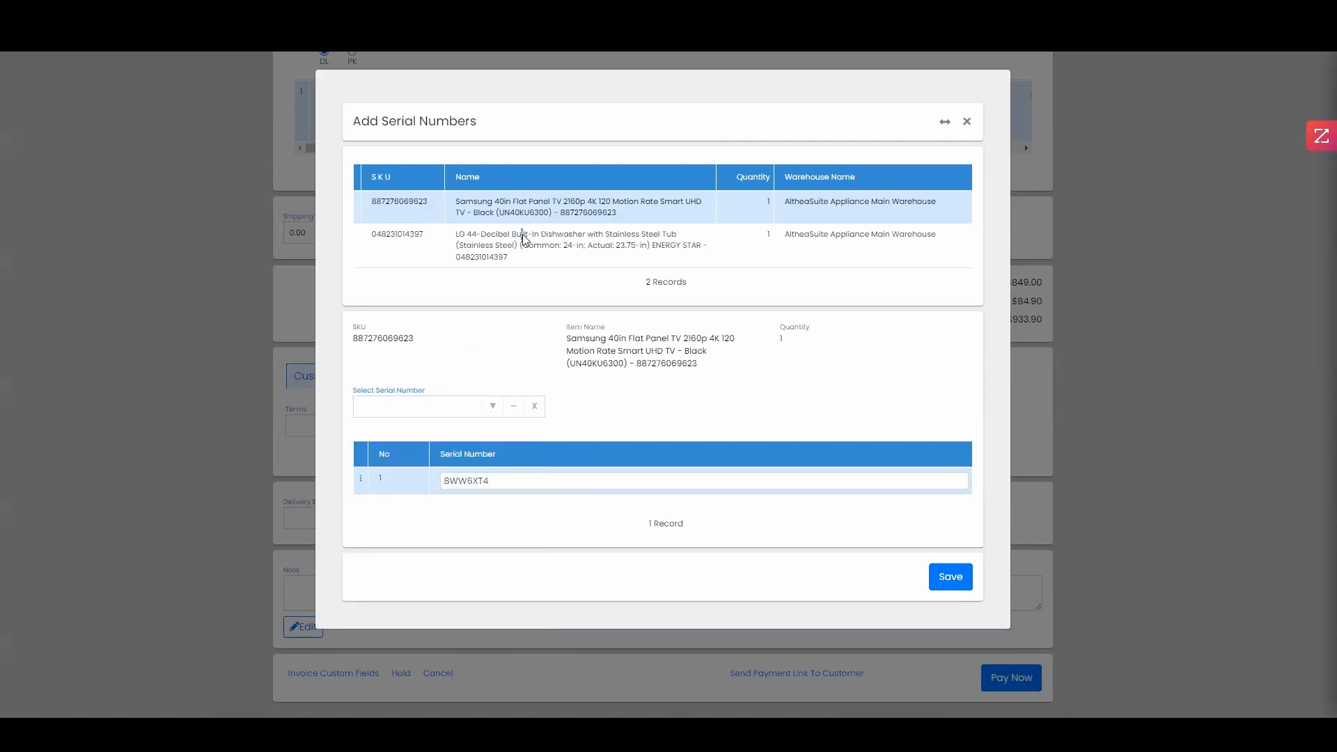
{"action": "left_click", "coordinate": [525, 239]}
{"action": "left_click", "coordinate": [492, 418]}
{"action": "left_click", "coordinate": [476, 474]}
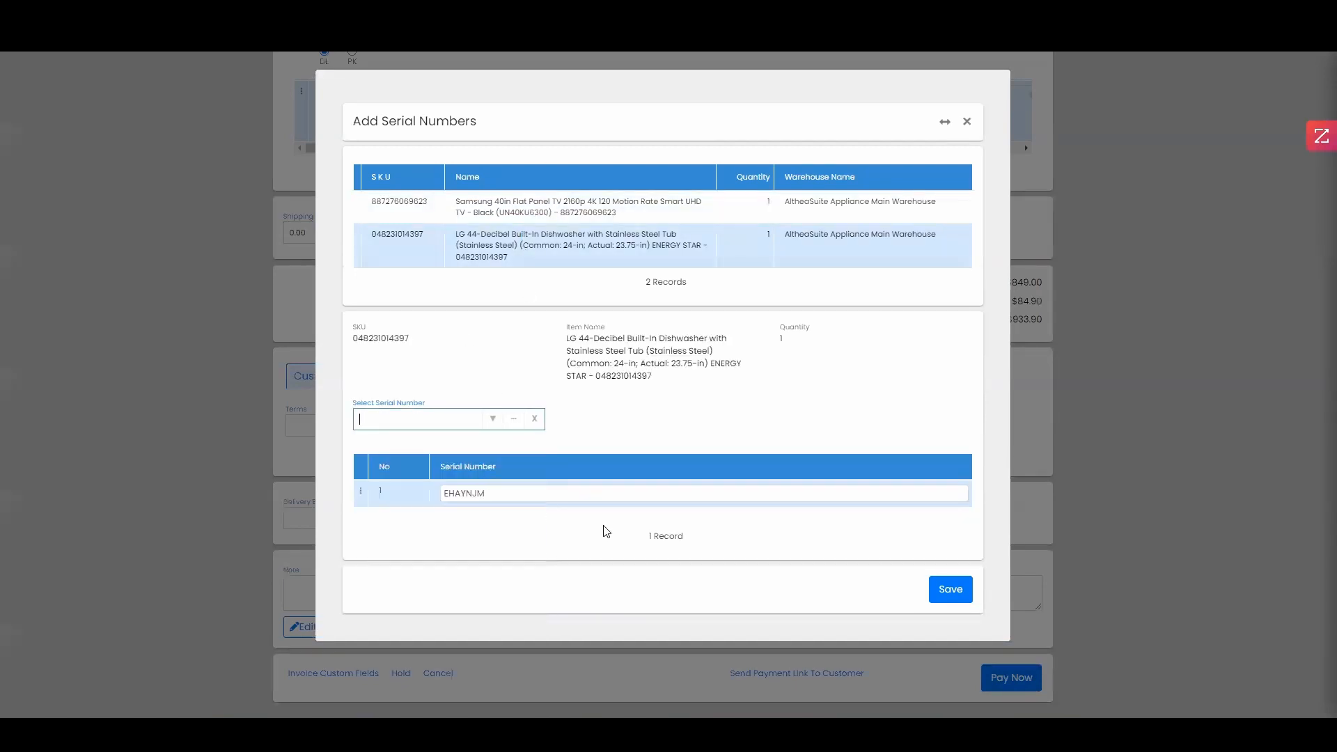
{"action": "left_click", "coordinate": [949, 592]}
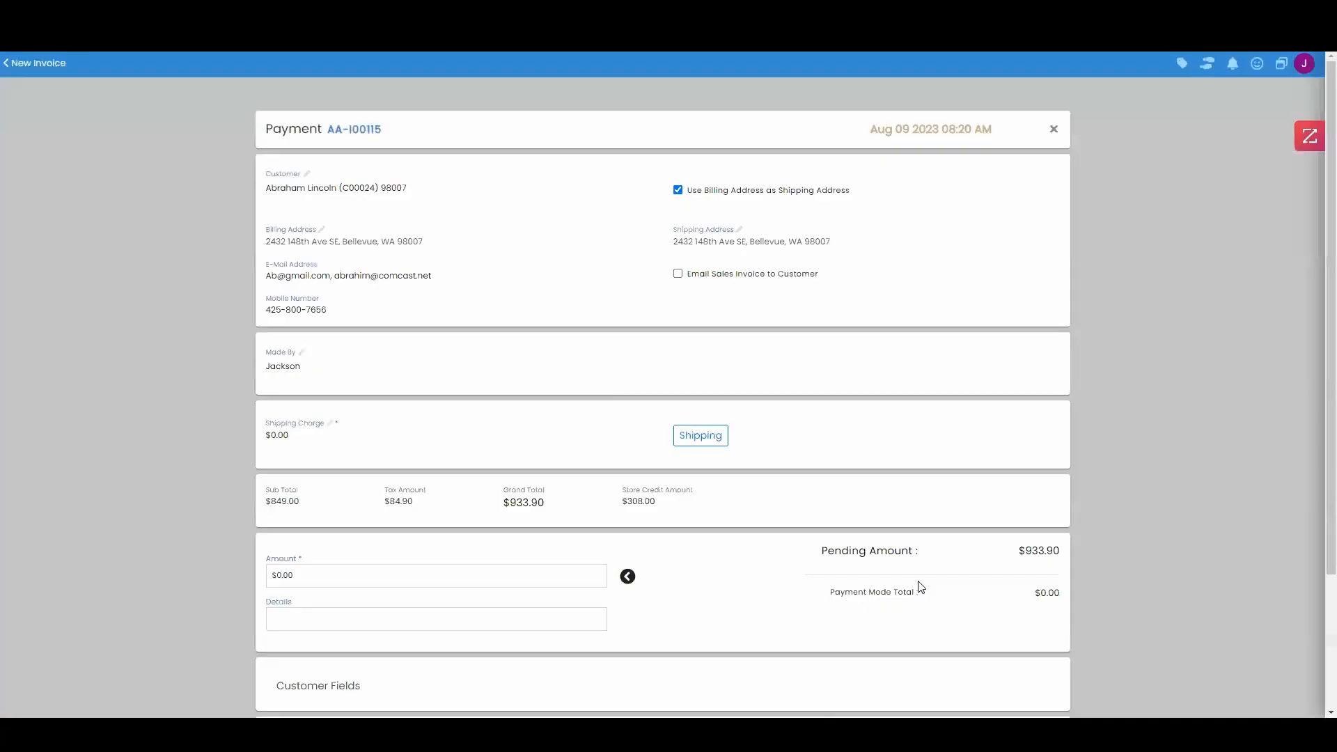
Pay the full pending amount of $933.90 in cash and complete the invoice
{"action": "scroll", "coordinate": [613, 572], "scroll_direction": "down", "scroll_amount": 2}
{"action": "left_click", "coordinate": [628, 493]}
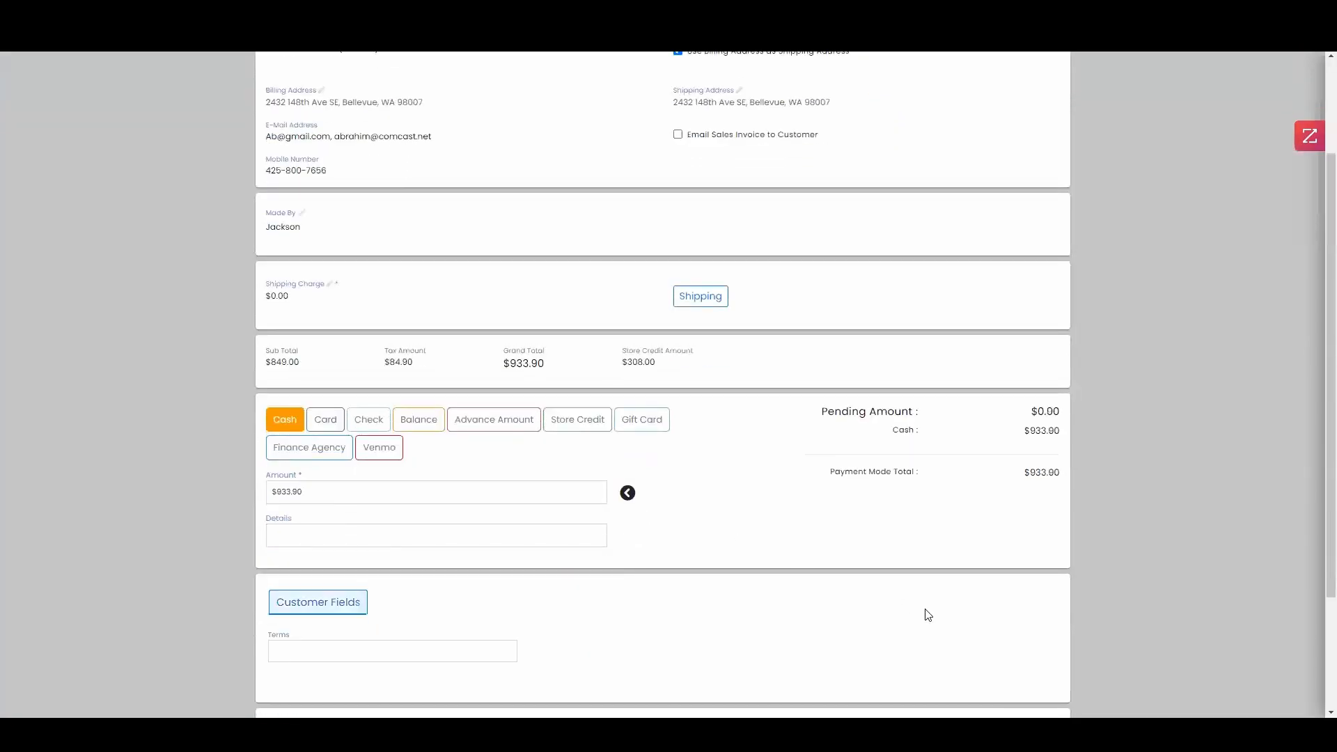
{"action": "scroll", "coordinate": [975, 634], "scroll_direction": "down", "scroll_amount": 3}
{"action": "left_click", "coordinate": [1034, 673]}
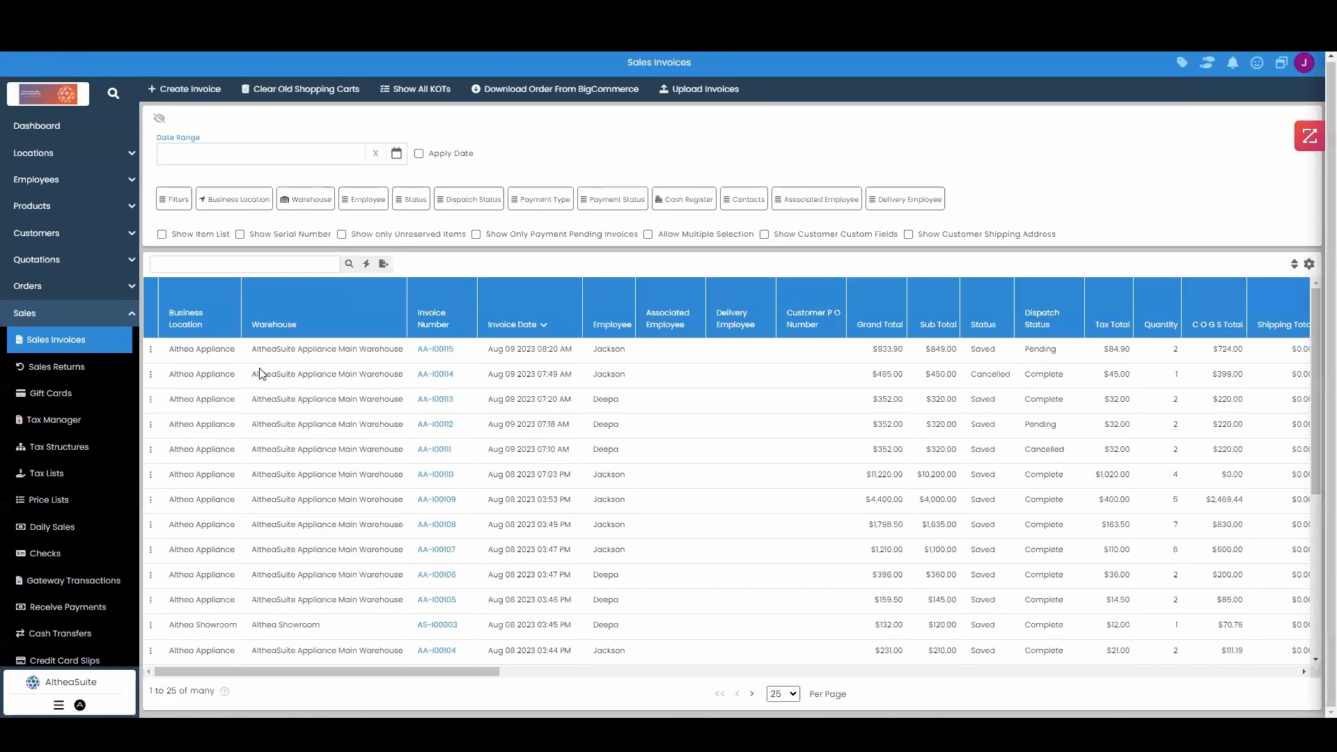
View the details of invoice AA-I00115, checking its items, payment and delivery status, and return to the invoice list
{"action": "left_click", "coordinate": [151, 349]}
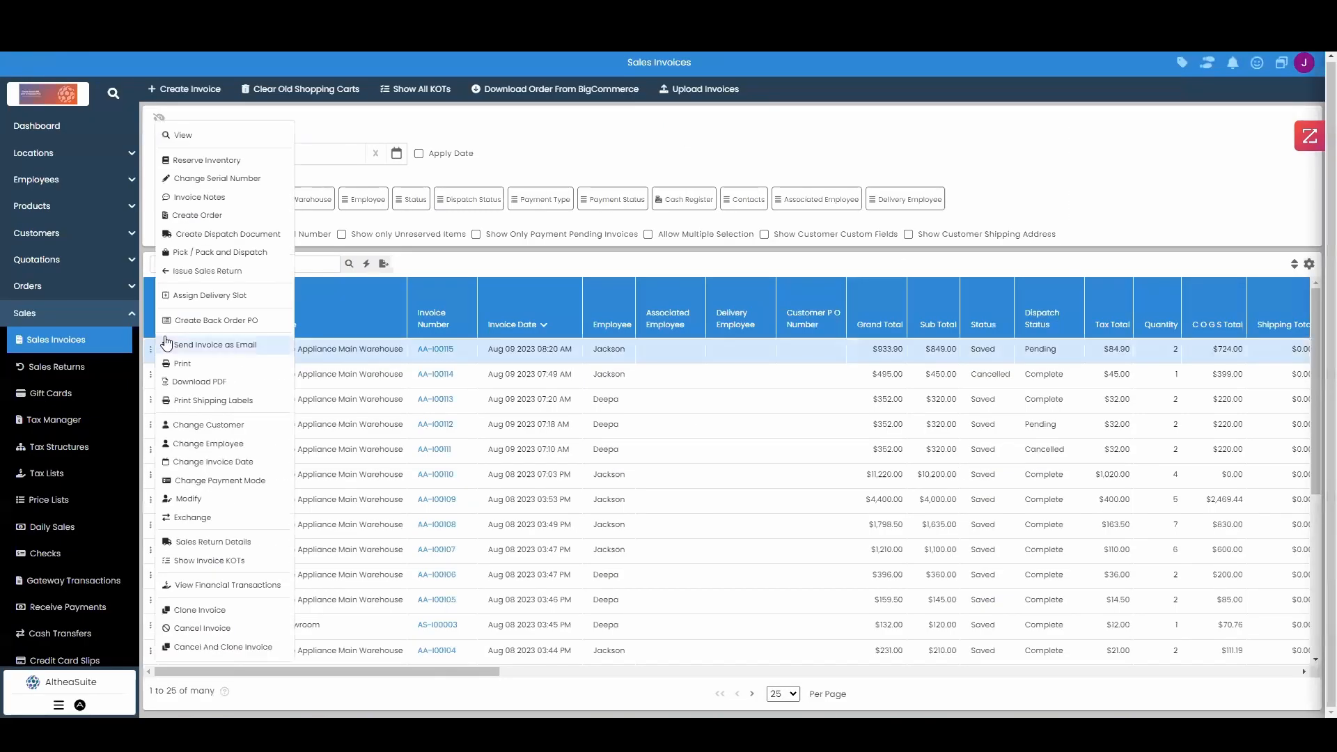
{"action": "left_click", "coordinate": [224, 139]}
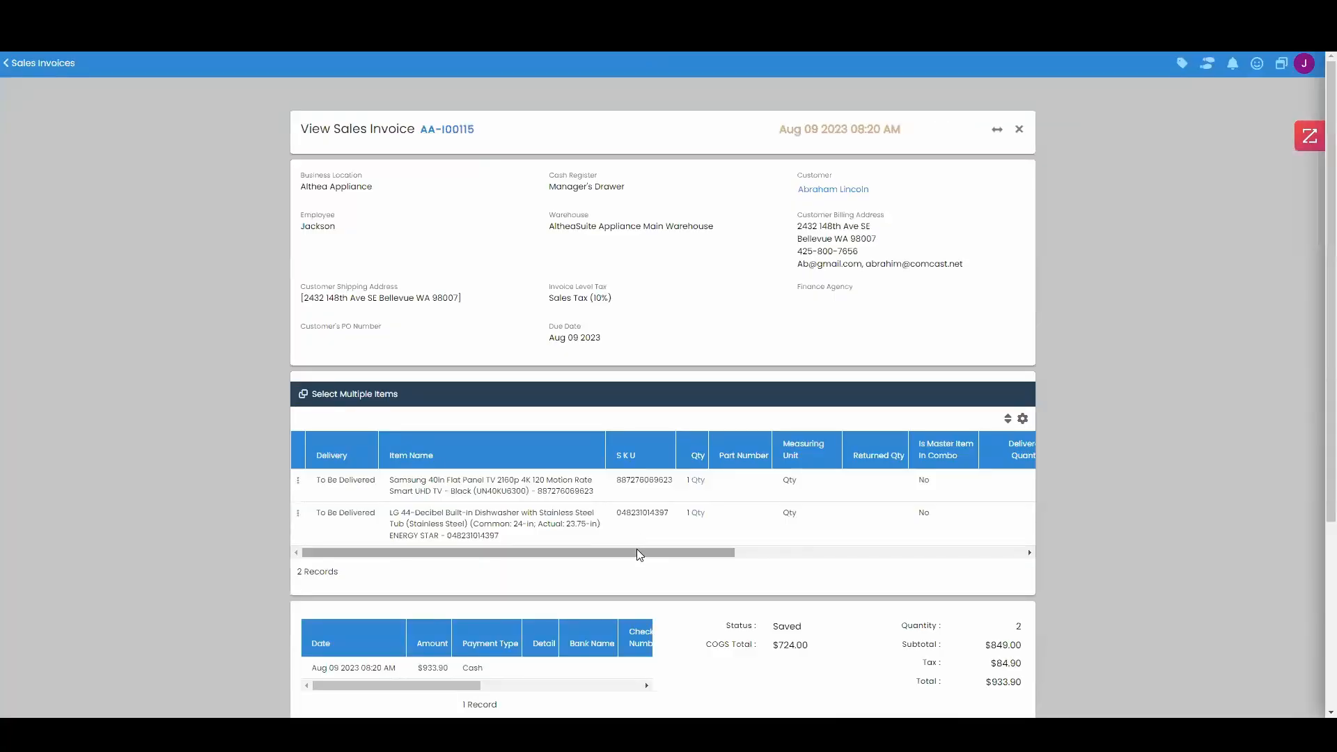
{"action": "left_click_drag", "start_coordinate": [636, 551], "coordinate": [761, 567]}
{"action": "scroll", "coordinate": [762, 567], "scroll_direction": "down", "scroll_amount": 4}
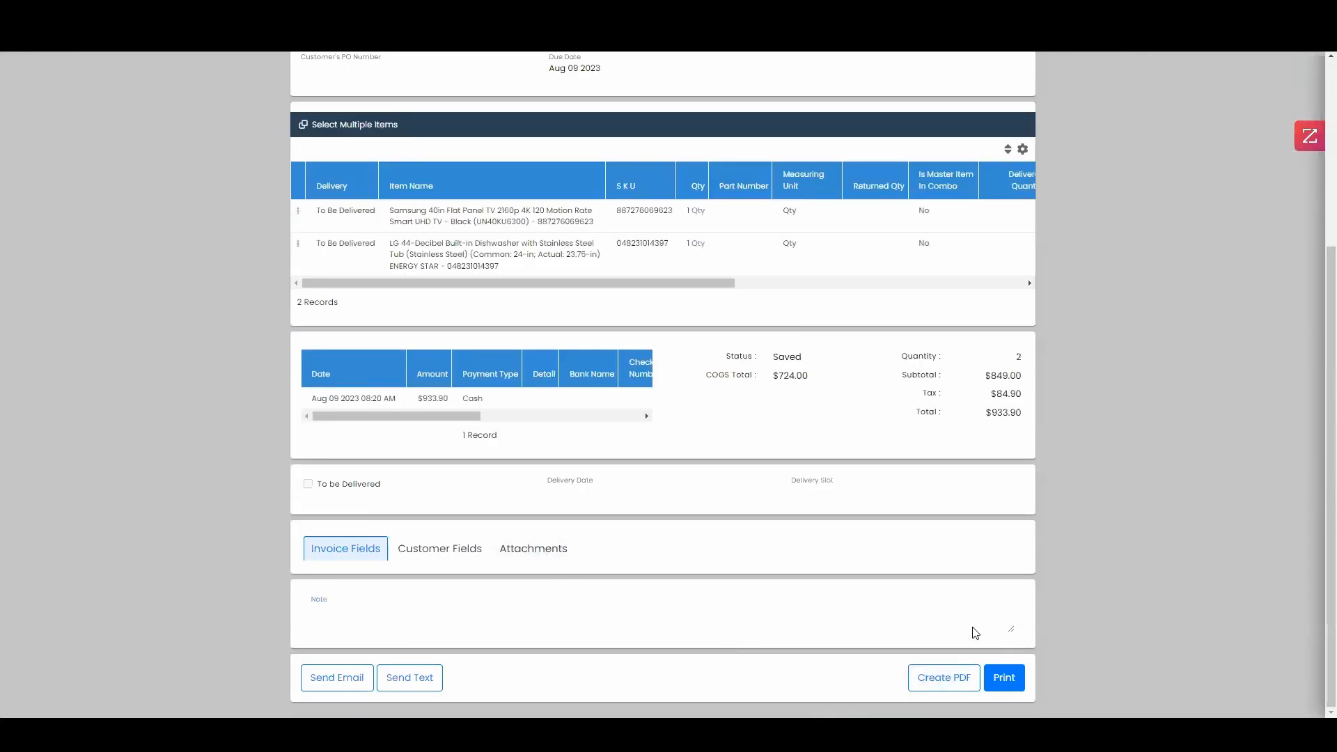
{"action": "scroll", "coordinate": [972, 626], "scroll_direction": "up", "scroll_amount": 4}
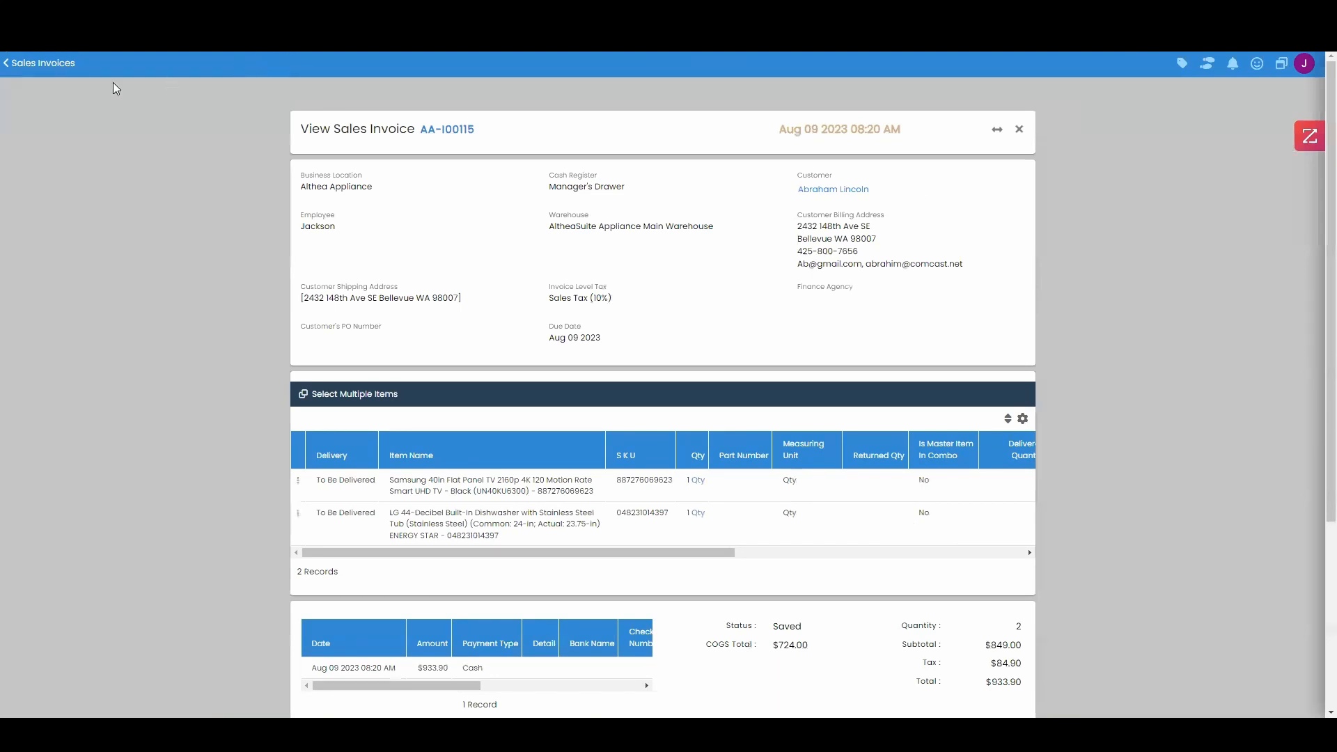
{"action": "left_click", "coordinate": [44, 63]}
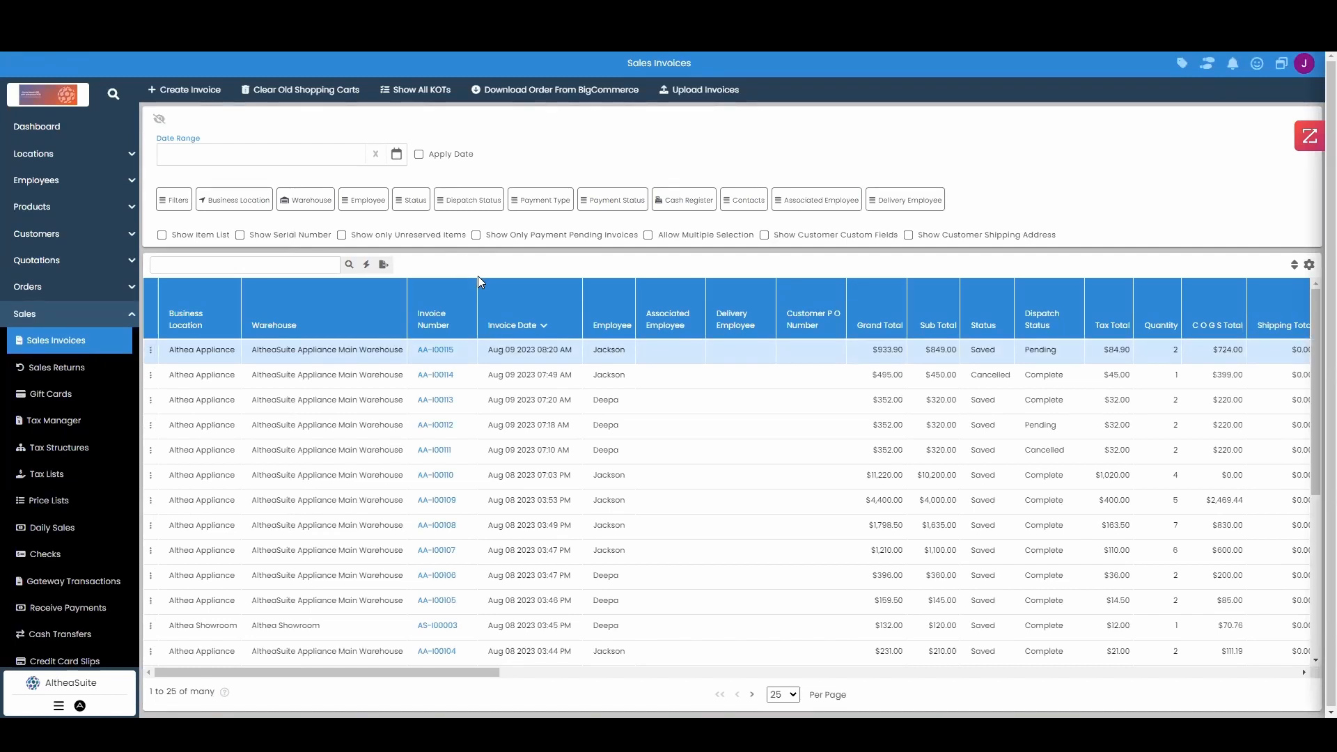
Create another invoice for a different customer, with the billing address used as the shipping address
{"action": "left_click", "coordinate": [190, 90]}
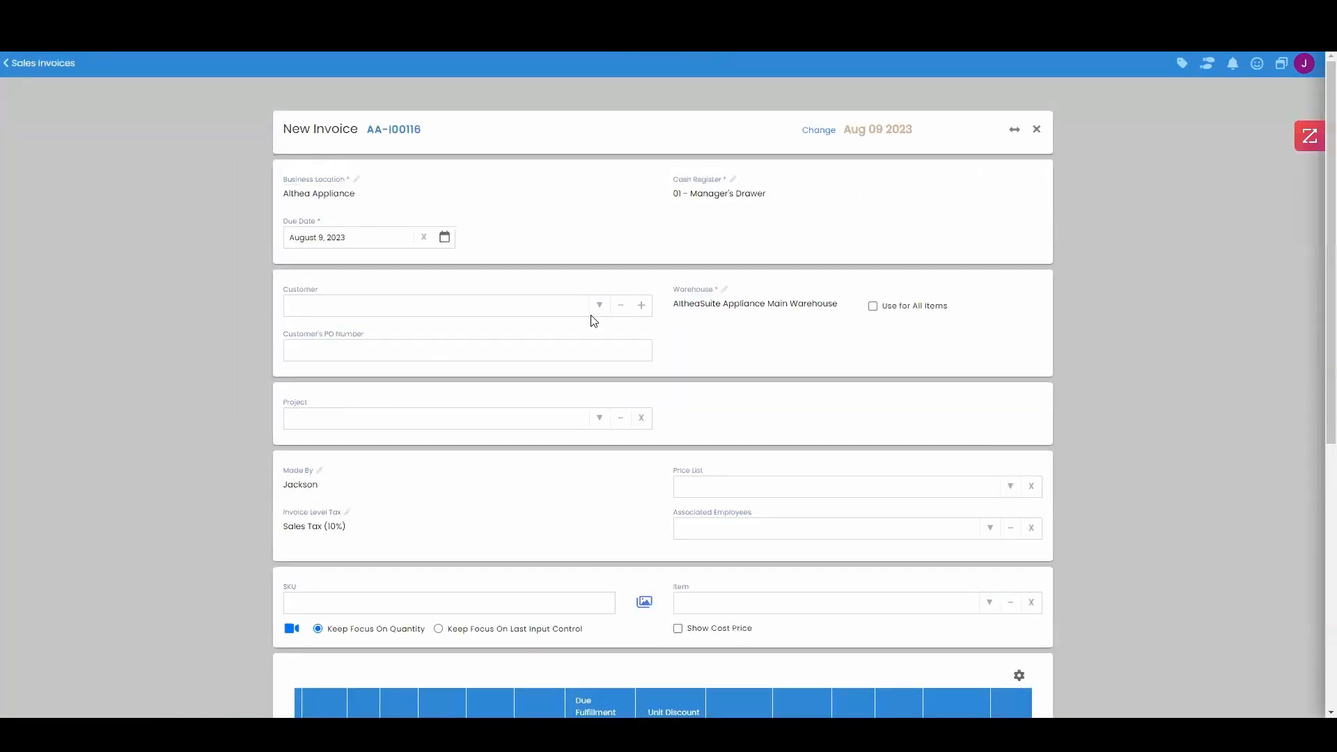
{"action": "left_click", "coordinate": [594, 311]}
{"action": "left_click", "coordinate": [577, 446]}
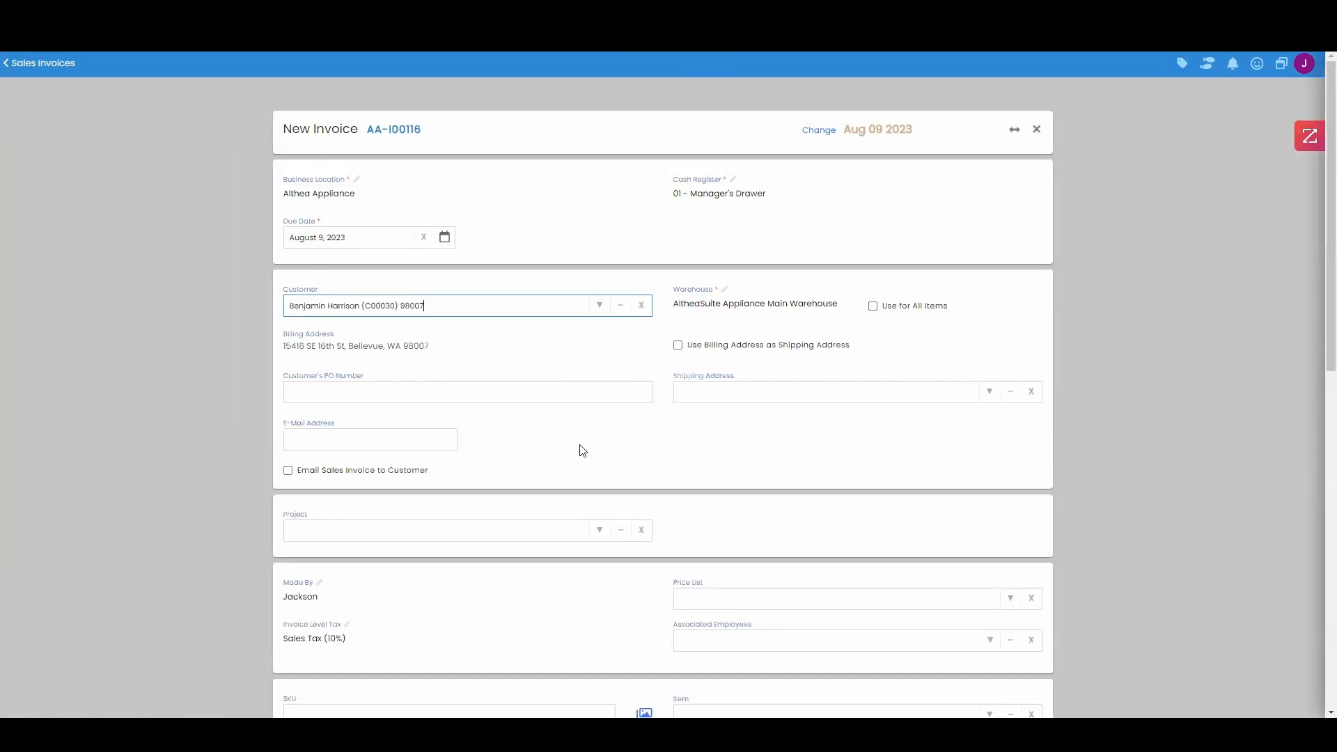
{"action": "left_click", "coordinate": [679, 346]}
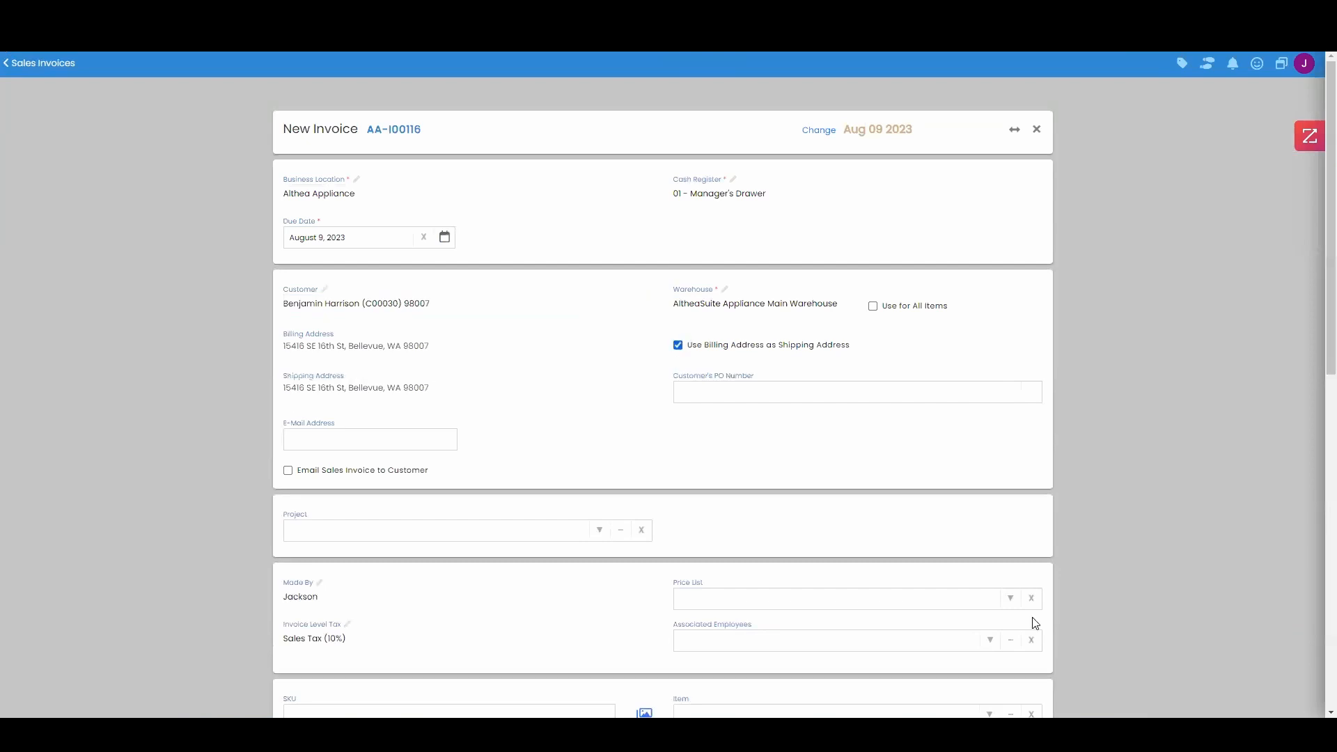
Add the Samsung 40in Flat Panel TV (UN40KU6300) from the Appliances category to the invoice
{"action": "scroll", "coordinate": [949, 621], "scroll_direction": "down", "scroll_amount": 5}
{"action": "left_click", "coordinate": [989, 368]}
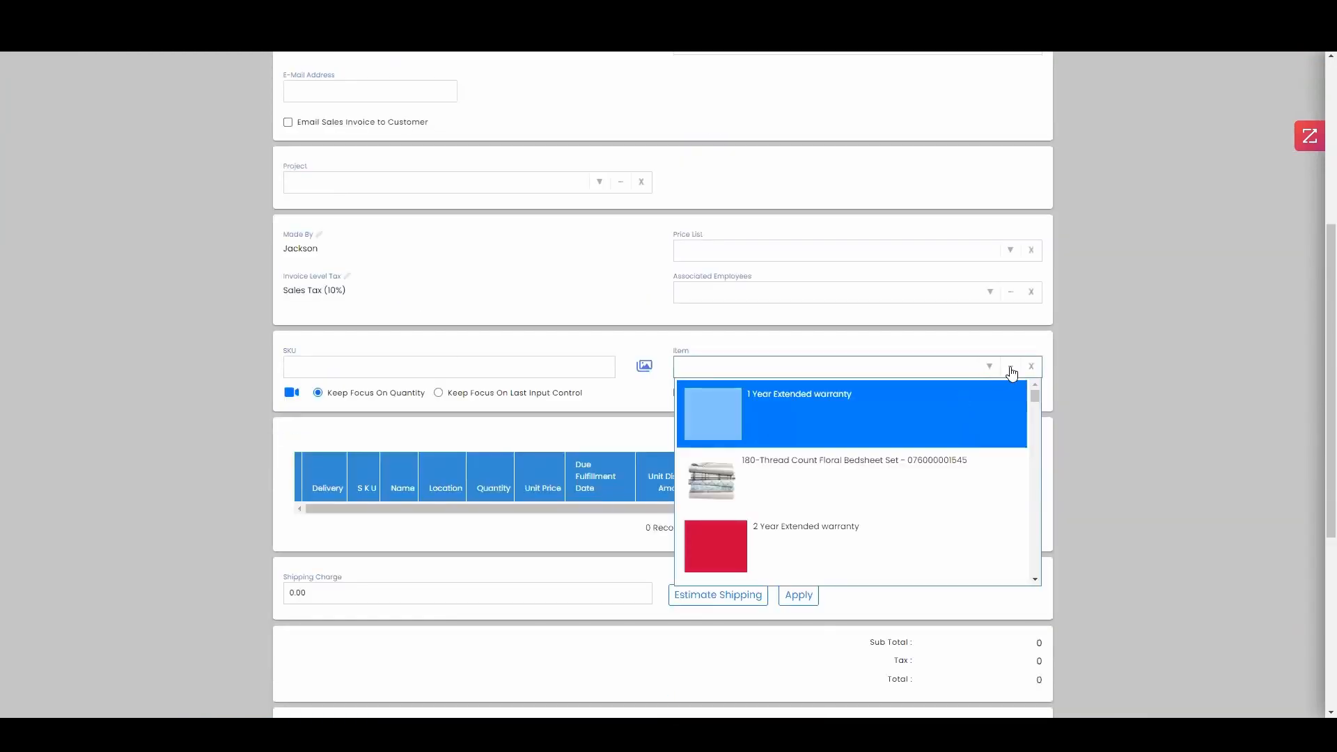
{"action": "left_click", "coordinate": [1011, 367]}
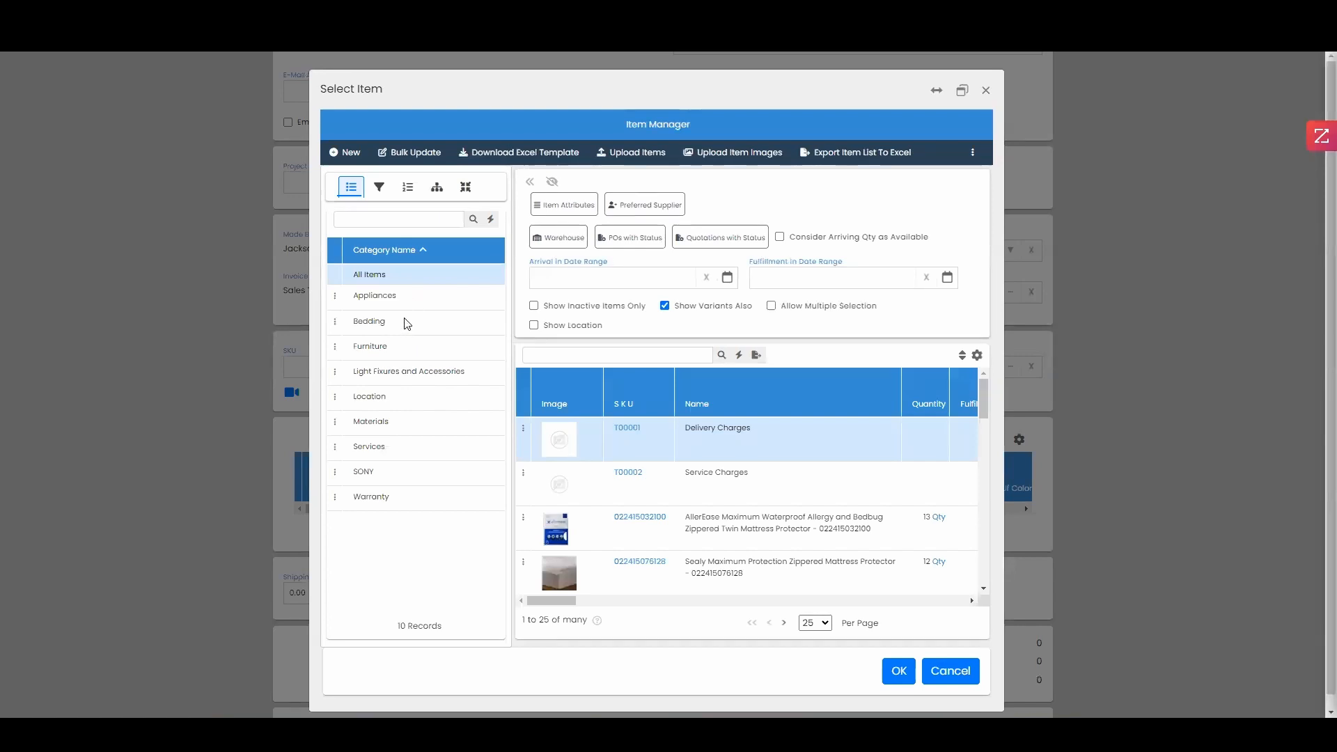
{"action": "left_click", "coordinate": [401, 302]}
{"action": "scroll", "coordinate": [673, 531], "scroll_direction": "down", "scroll_amount": 2}
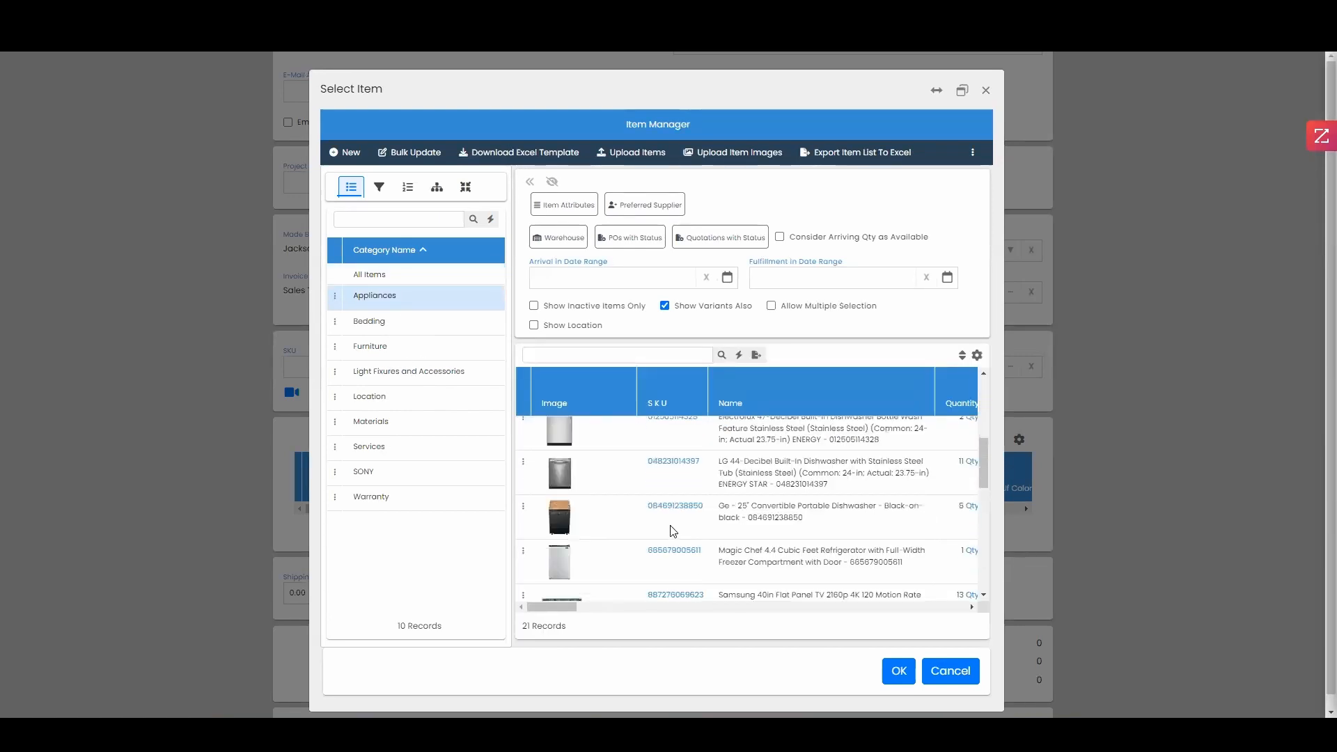
{"action": "scroll", "coordinate": [864, 569], "scroll_direction": "down", "scroll_amount": 3}
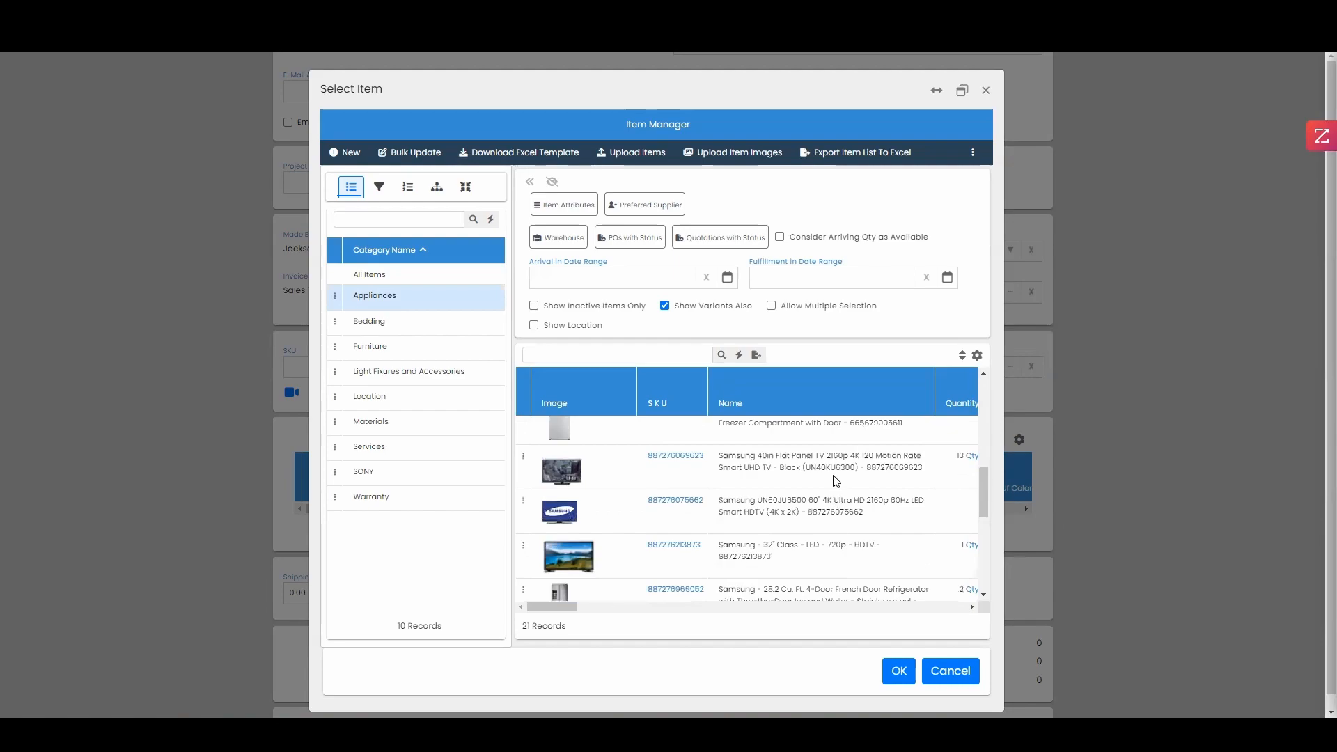
{"action": "left_click", "coordinate": [836, 481]}
{"action": "left_click", "coordinate": [898, 672]}
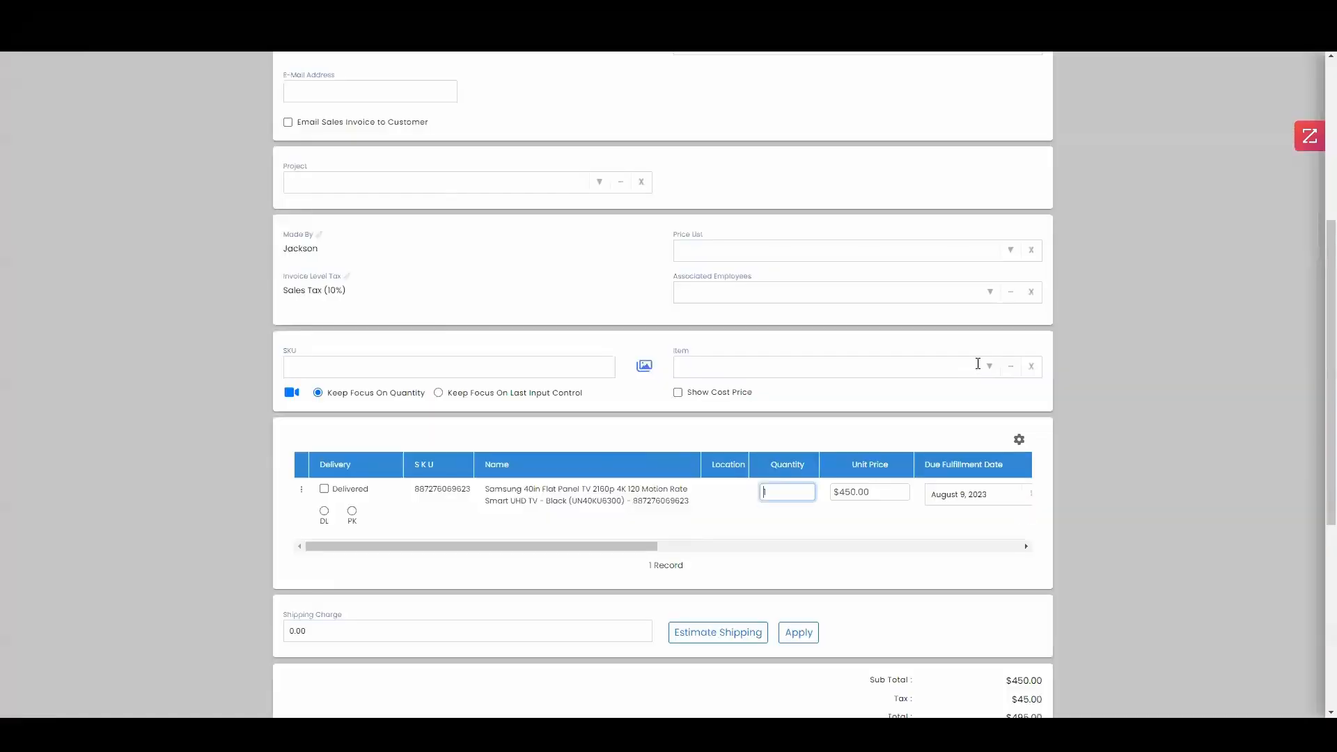
Add the Samsung 22.3 Cu. Ft. Side-by-Side Counter-Depth Refrigerator in silver from the Appliances category to the invoice
{"action": "left_click", "coordinate": [1010, 367]}
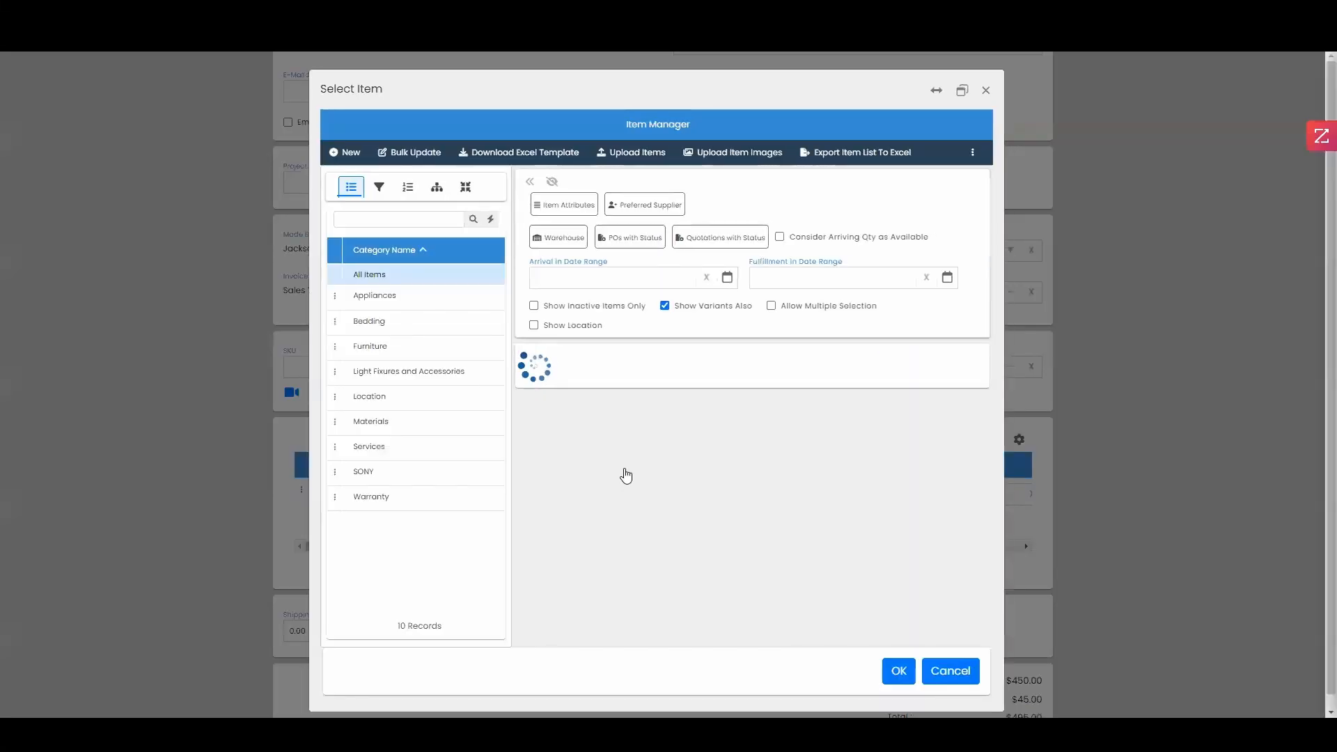
{"action": "left_click", "coordinate": [418, 295]}
{"action": "scroll", "coordinate": [775, 548], "scroll_direction": "down", "scroll_amount": 10}
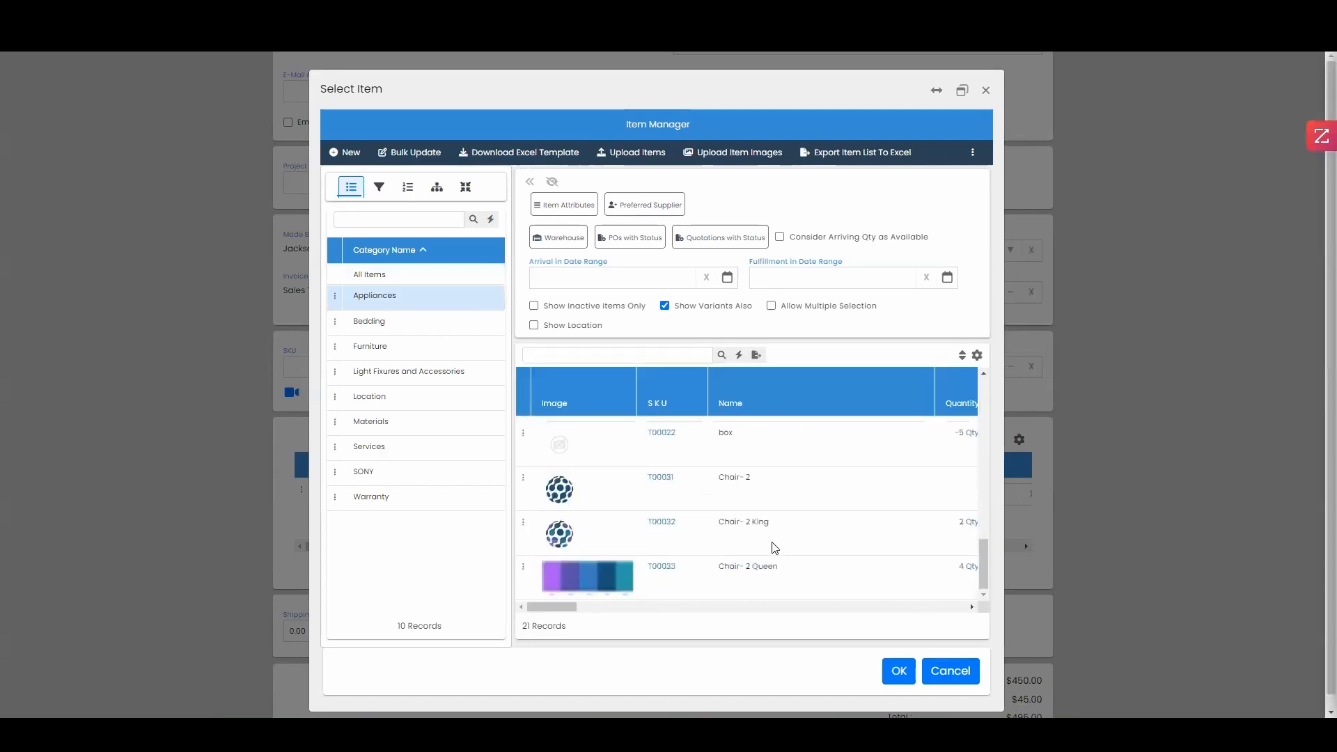
{"action": "scroll", "coordinate": [774, 546], "scroll_direction": "up", "scroll_amount": 3}
{"action": "left_click", "coordinate": [873, 519]}
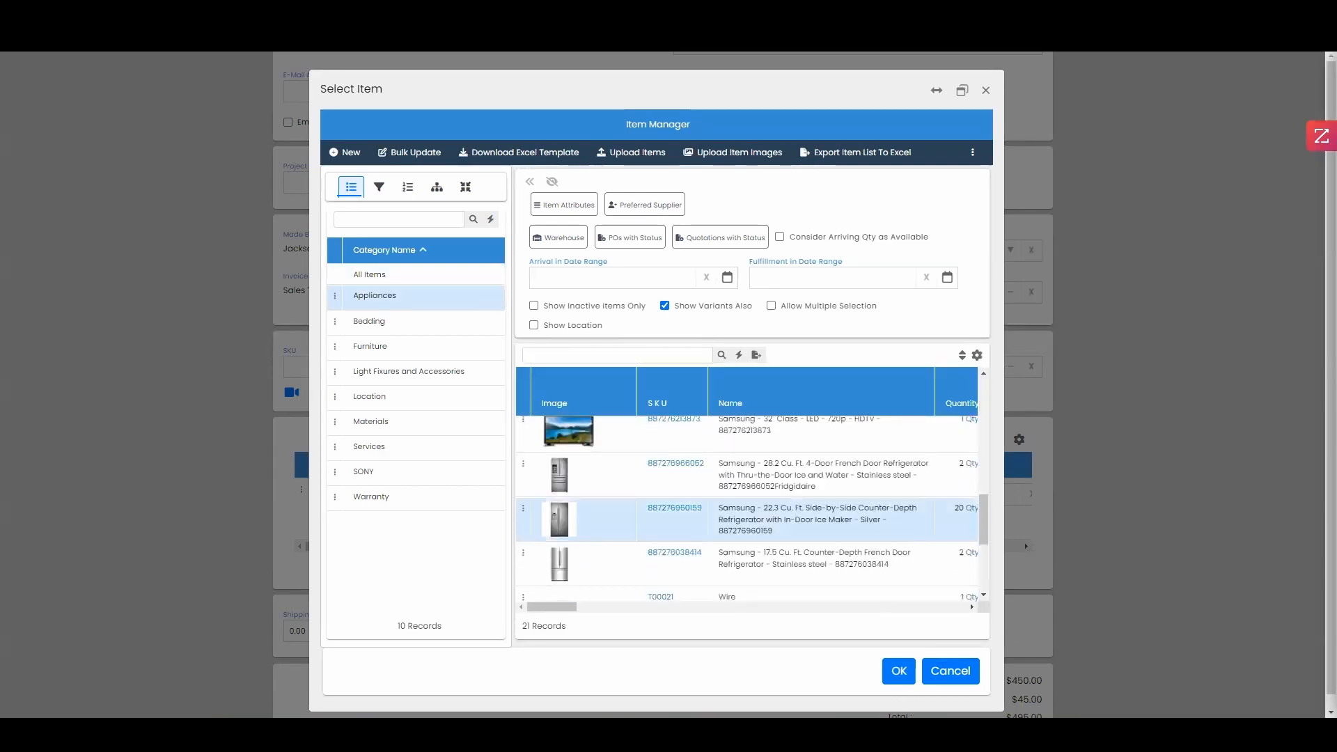
{"action": "left_click", "coordinate": [898, 671]}
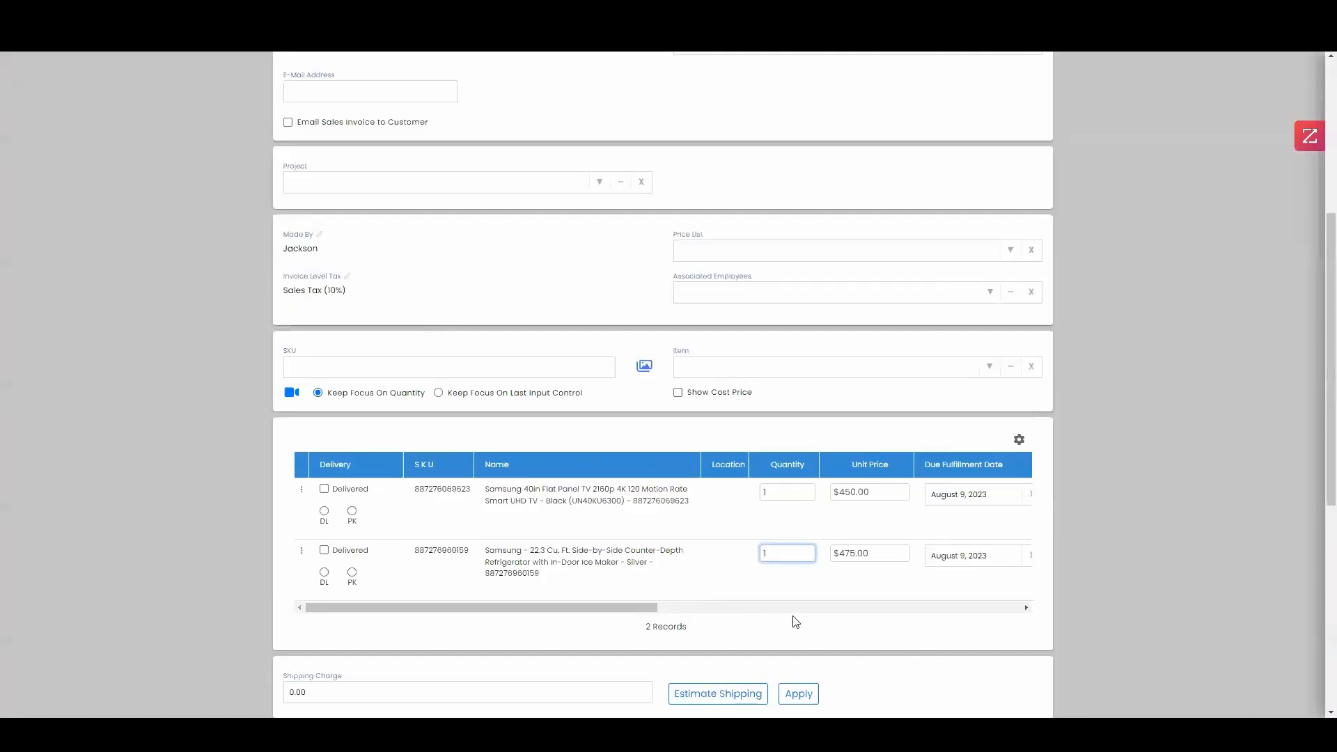
Mark the refrigerator and the TV for delivery and proceed to payment with blank serial numbers
{"action": "left_click", "coordinate": [325, 575]}
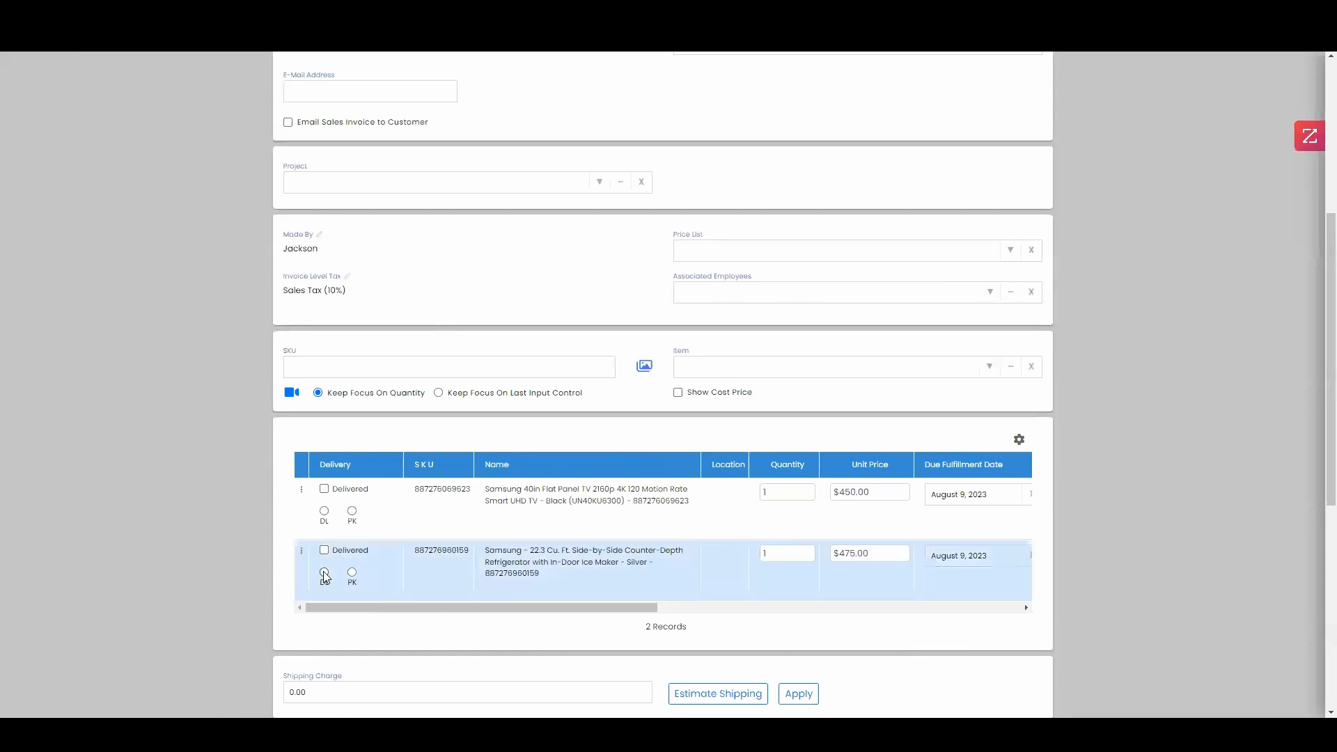
{"action": "left_click", "coordinate": [325, 513]}
{"action": "scroll", "coordinate": [1119, 595], "scroll_direction": "down", "scroll_amount": 6}
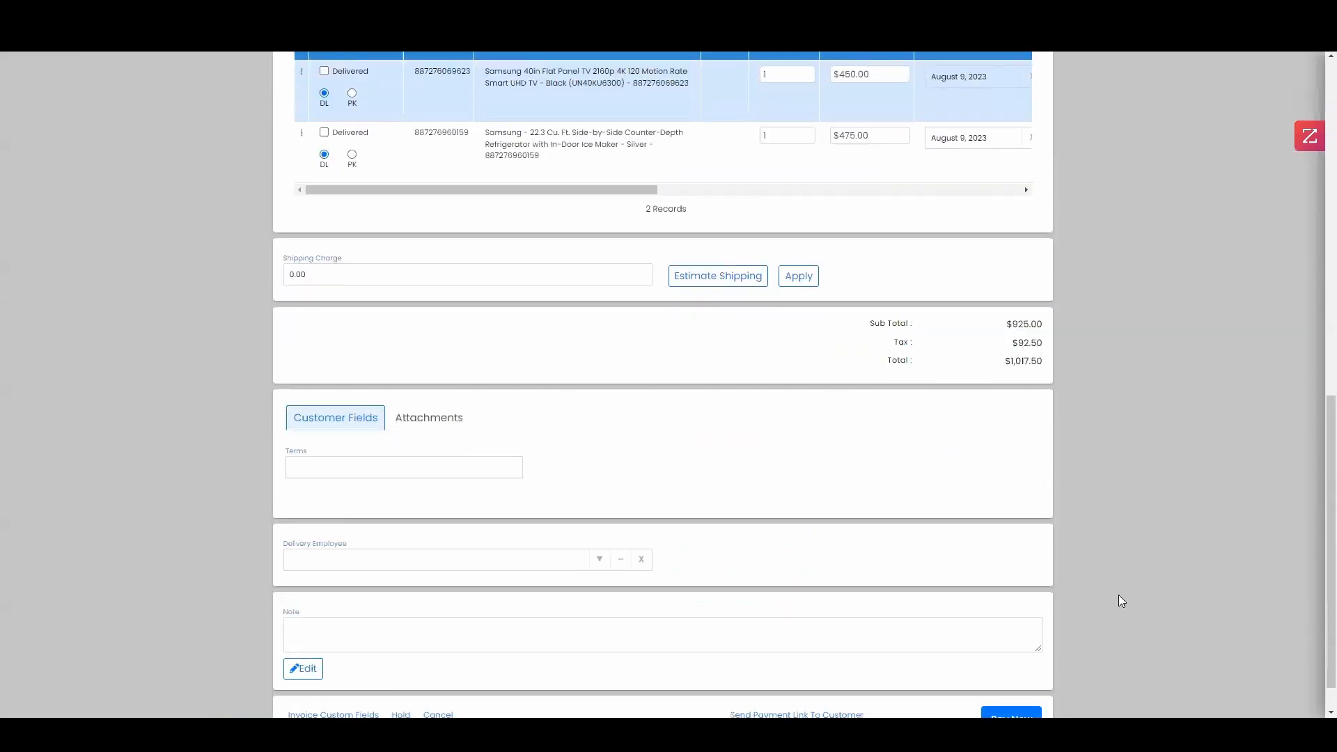
{"action": "left_click", "coordinate": [1000, 679]}
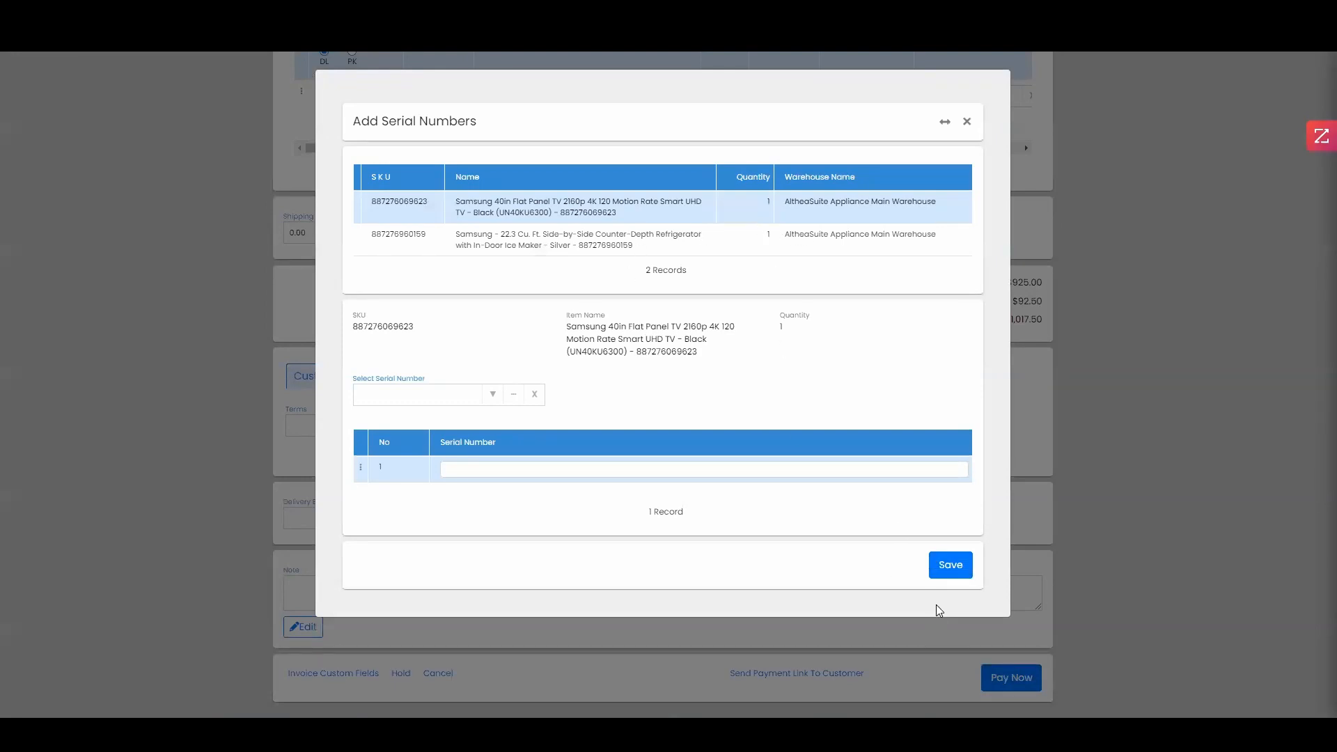
{"action": "left_click", "coordinate": [945, 565]}
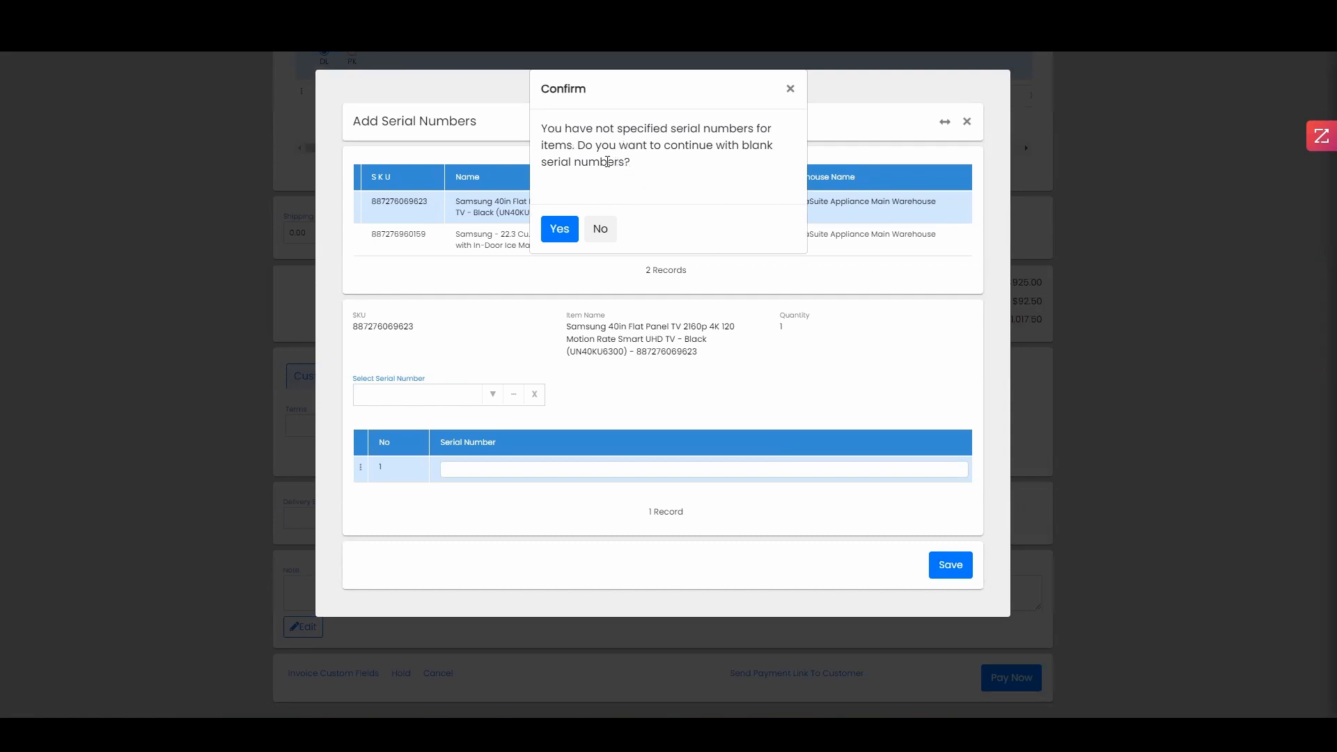
{"action": "left_click", "coordinate": [560, 229]}
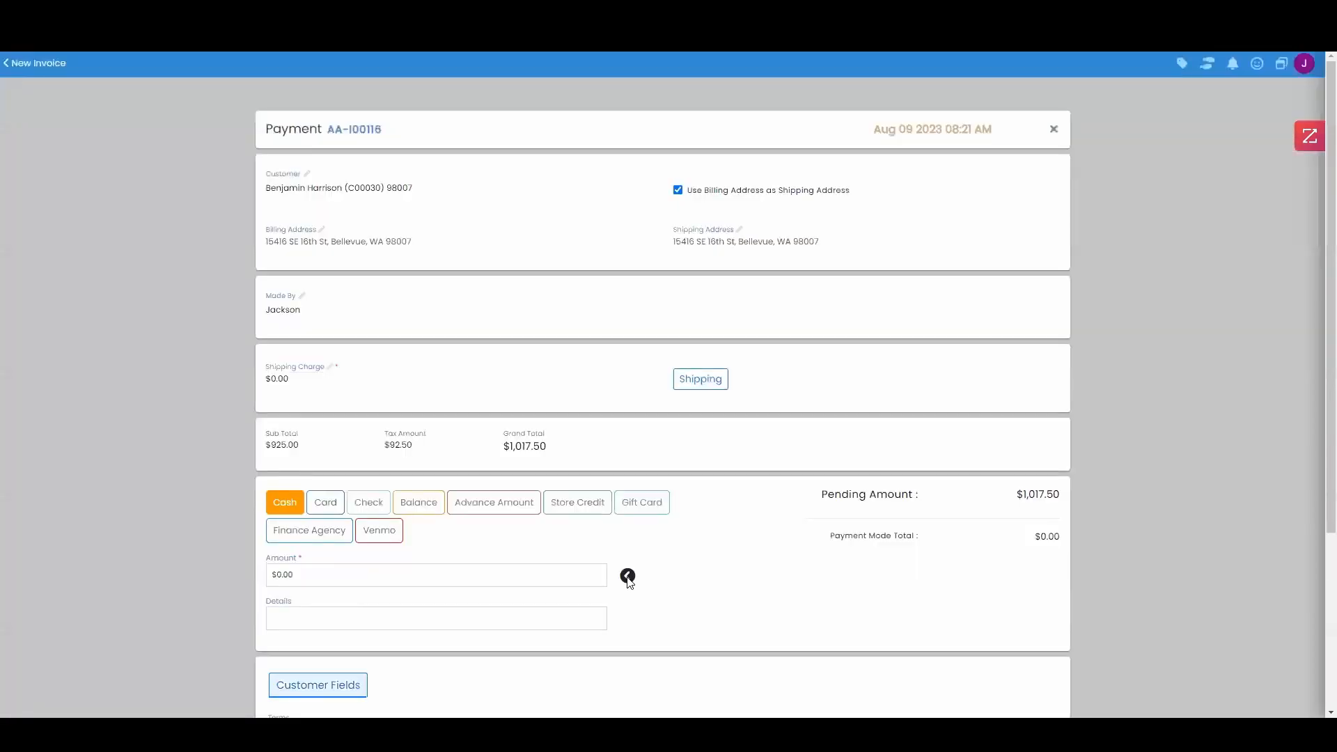
Pay the full pending amount of $1,017.50 in cash and complete the invoice
{"action": "left_click", "coordinate": [628, 577]}
{"action": "scroll", "coordinate": [1099, 589], "scroll_direction": "down", "scroll_amount": 3}
{"action": "left_click", "coordinate": [1036, 670]}
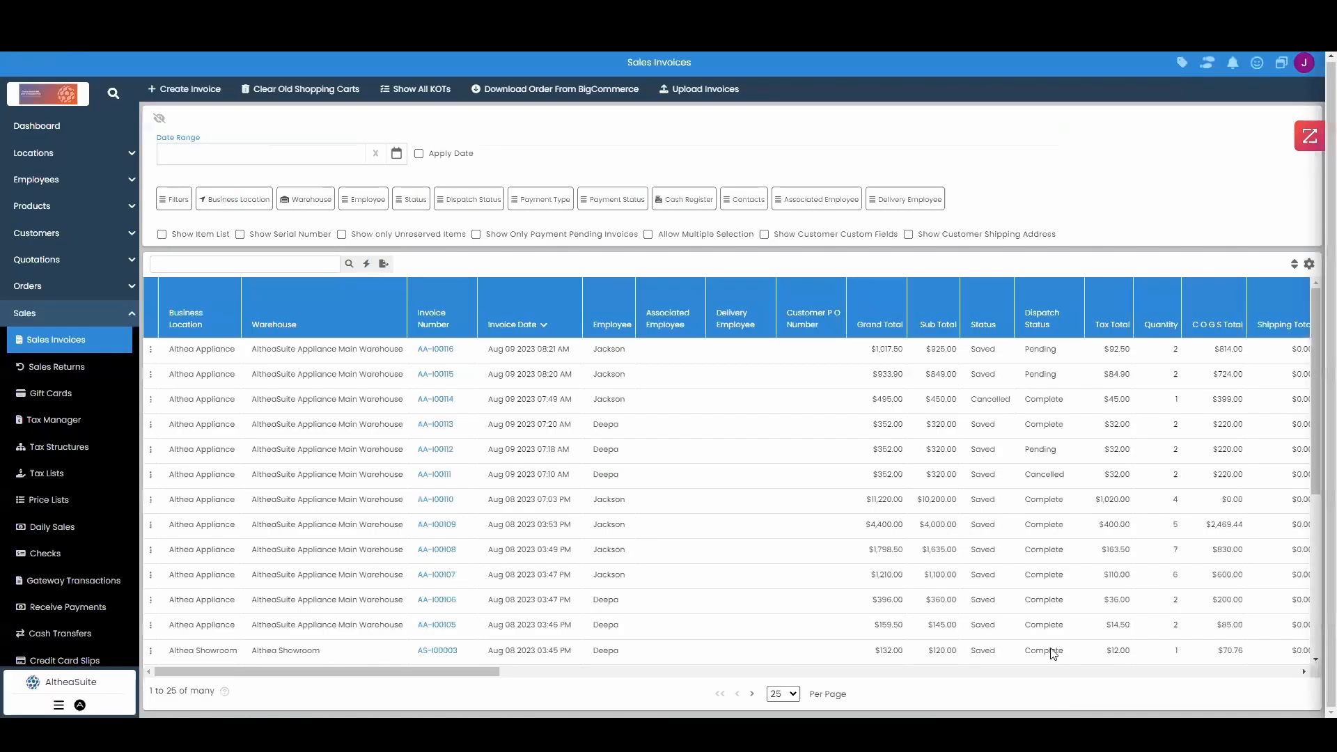
Start changing the serial numbers of invoice AA-I00116 and assign F3F1CQ5 to the TV
{"action": "left_click", "coordinate": [151, 350]}
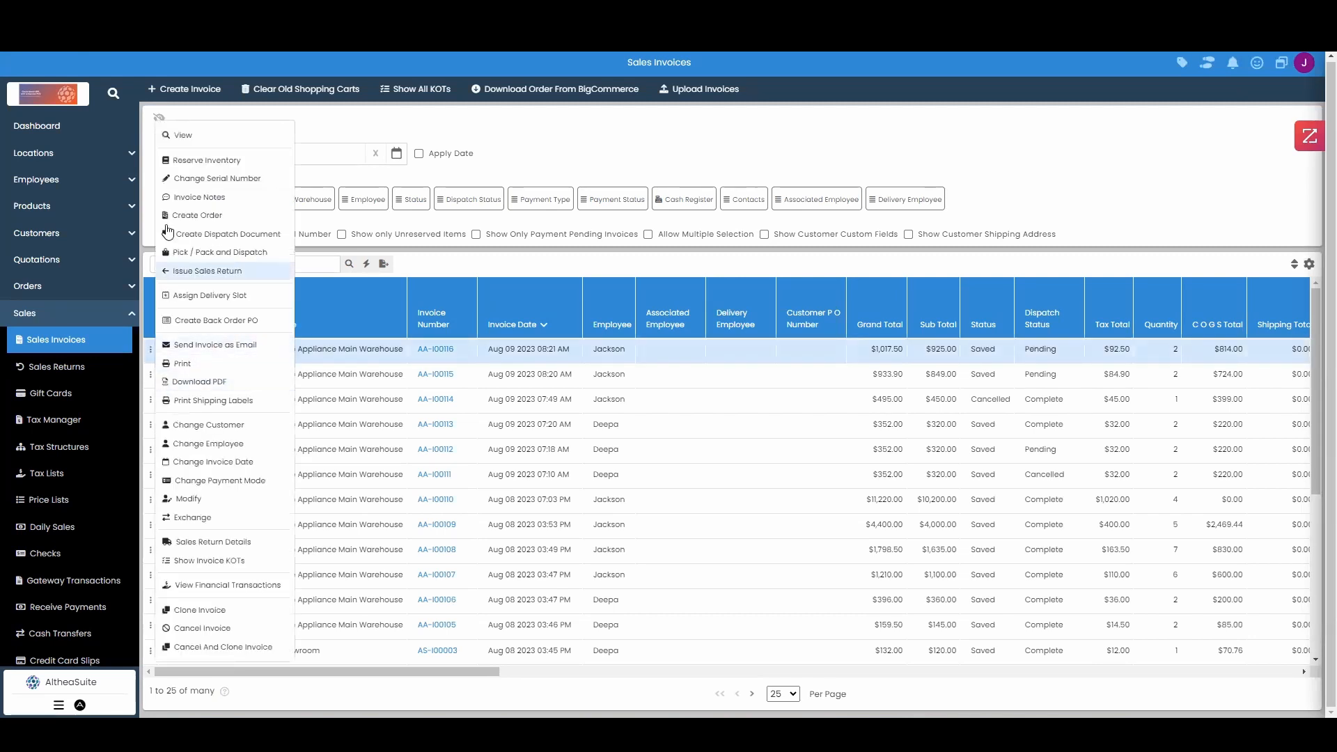
{"action": "left_click", "coordinate": [178, 180]}
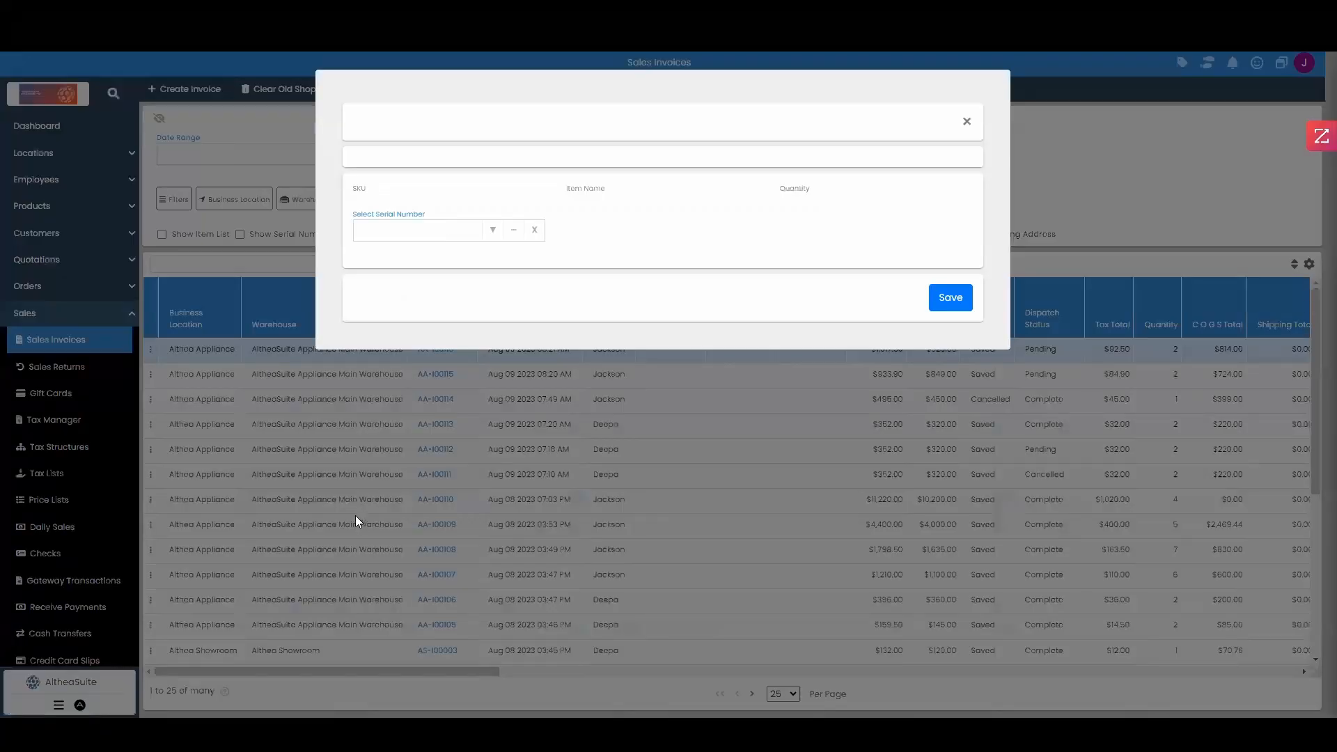
{"action": "left_click", "coordinate": [493, 395]}
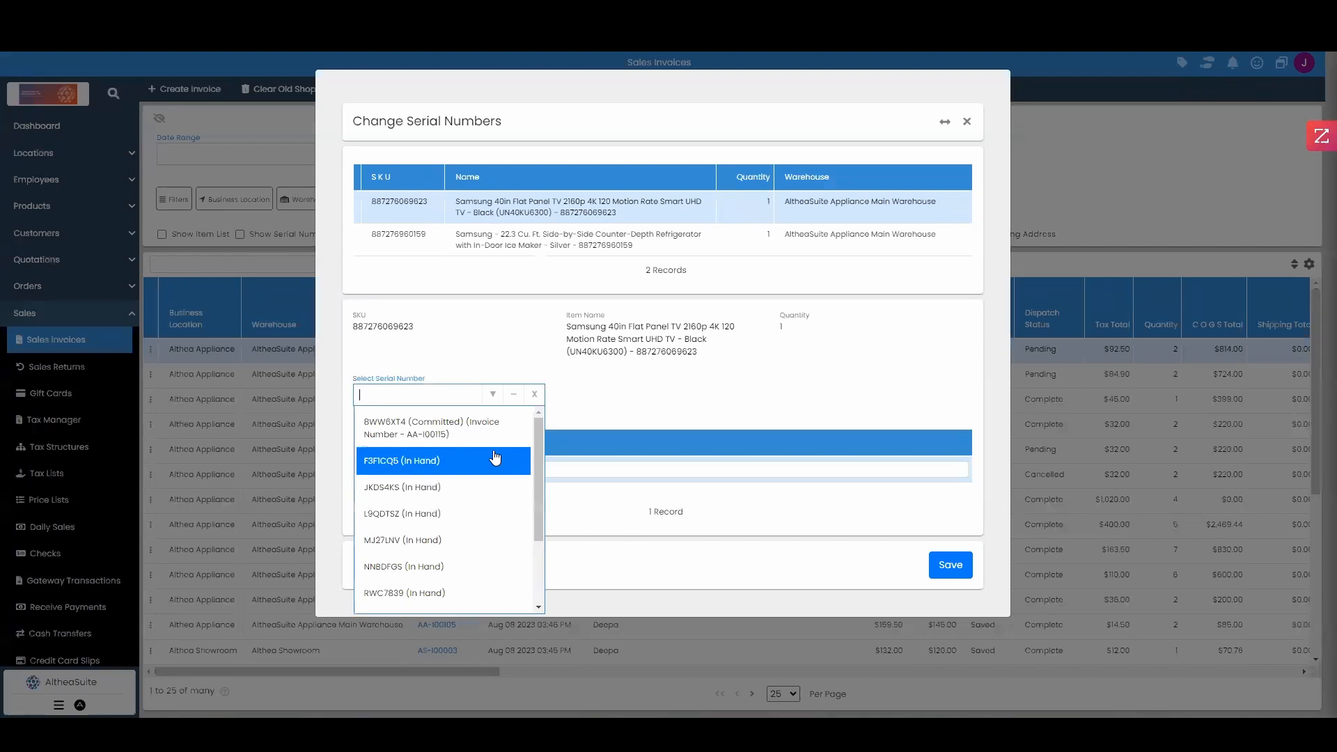
{"action": "left_click", "coordinate": [471, 463]}
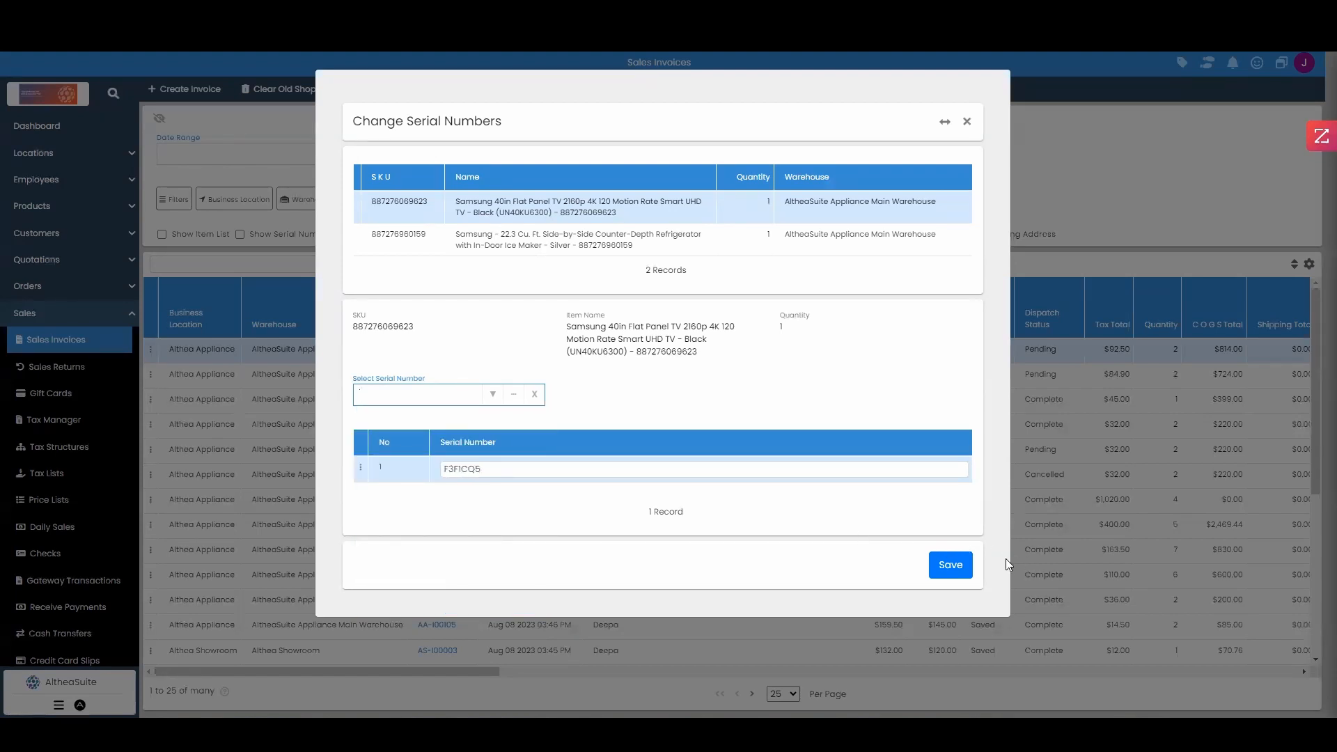
Assign serial number 9R9SLN3 to the refrigerator and save the invoice's serial numbers
{"action": "left_click", "coordinate": [729, 237]}
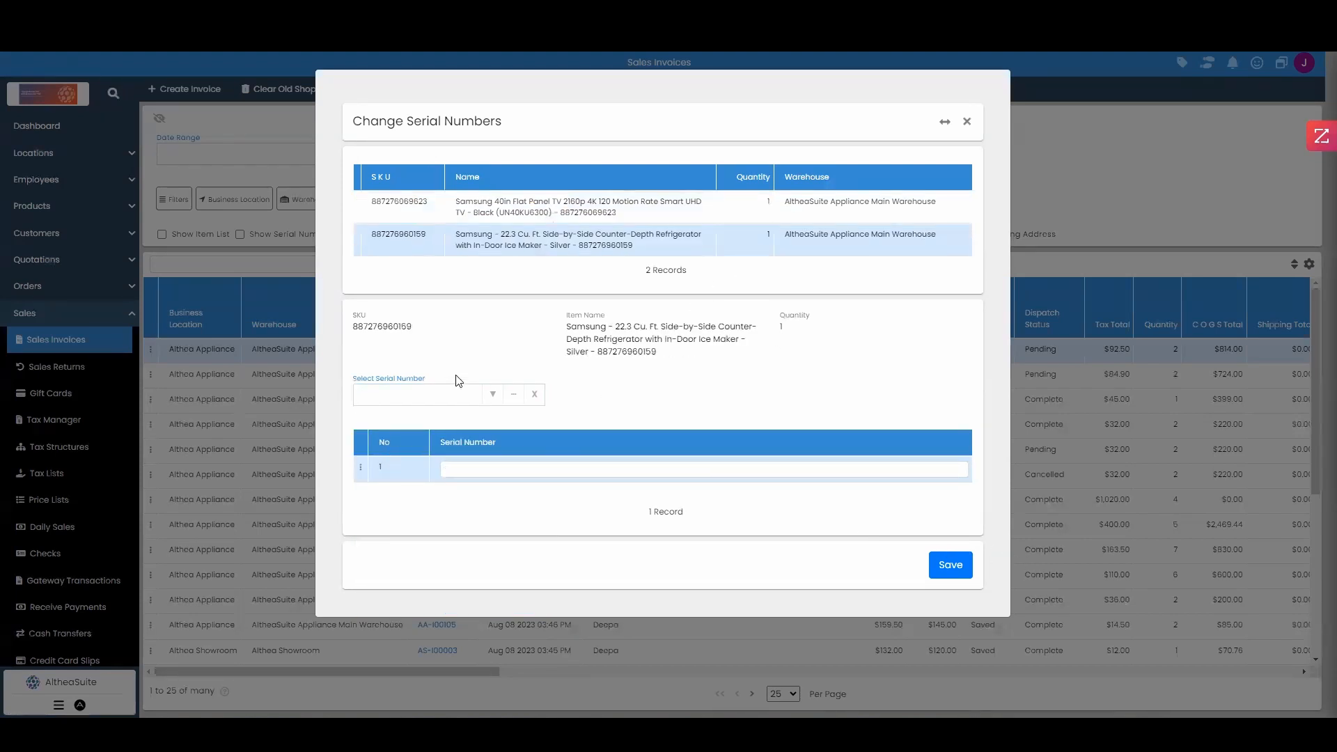
{"action": "left_click", "coordinate": [493, 395]}
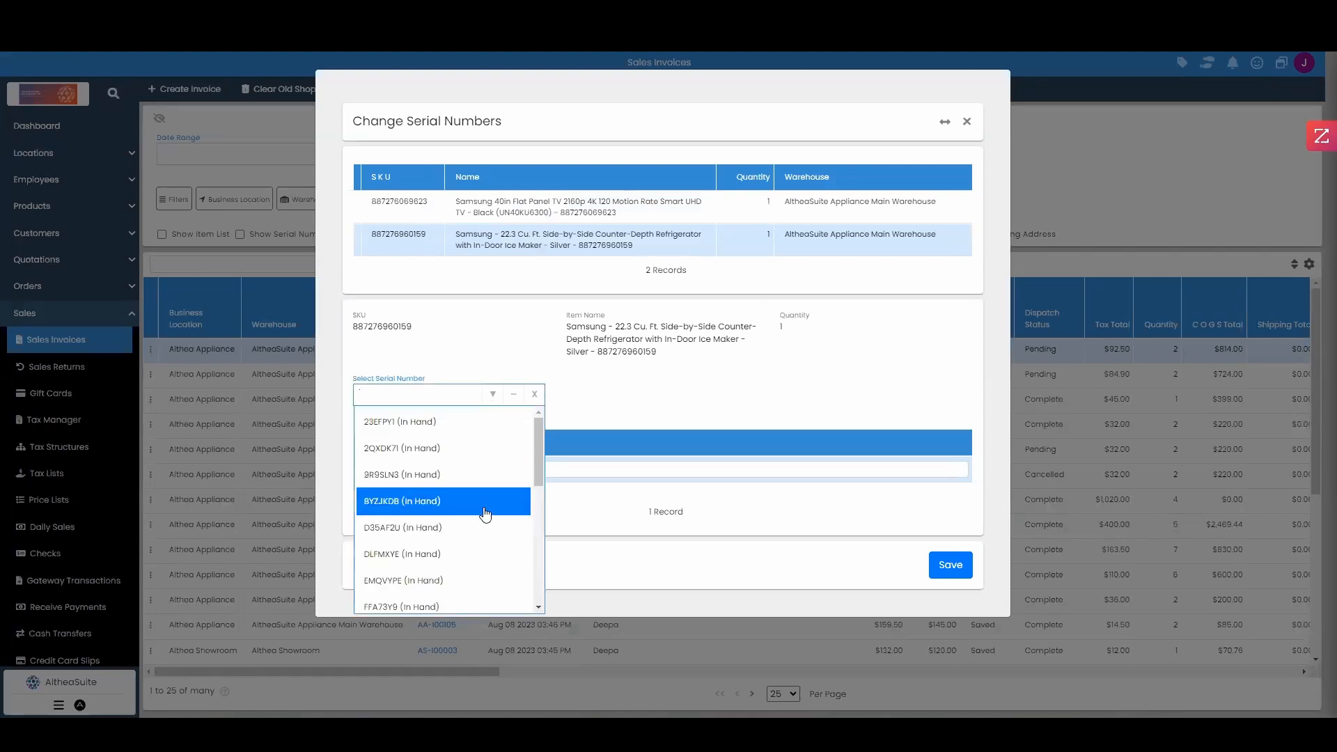
{"action": "left_click", "coordinate": [478, 481]}
{"action": "left_click", "coordinate": [950, 570]}
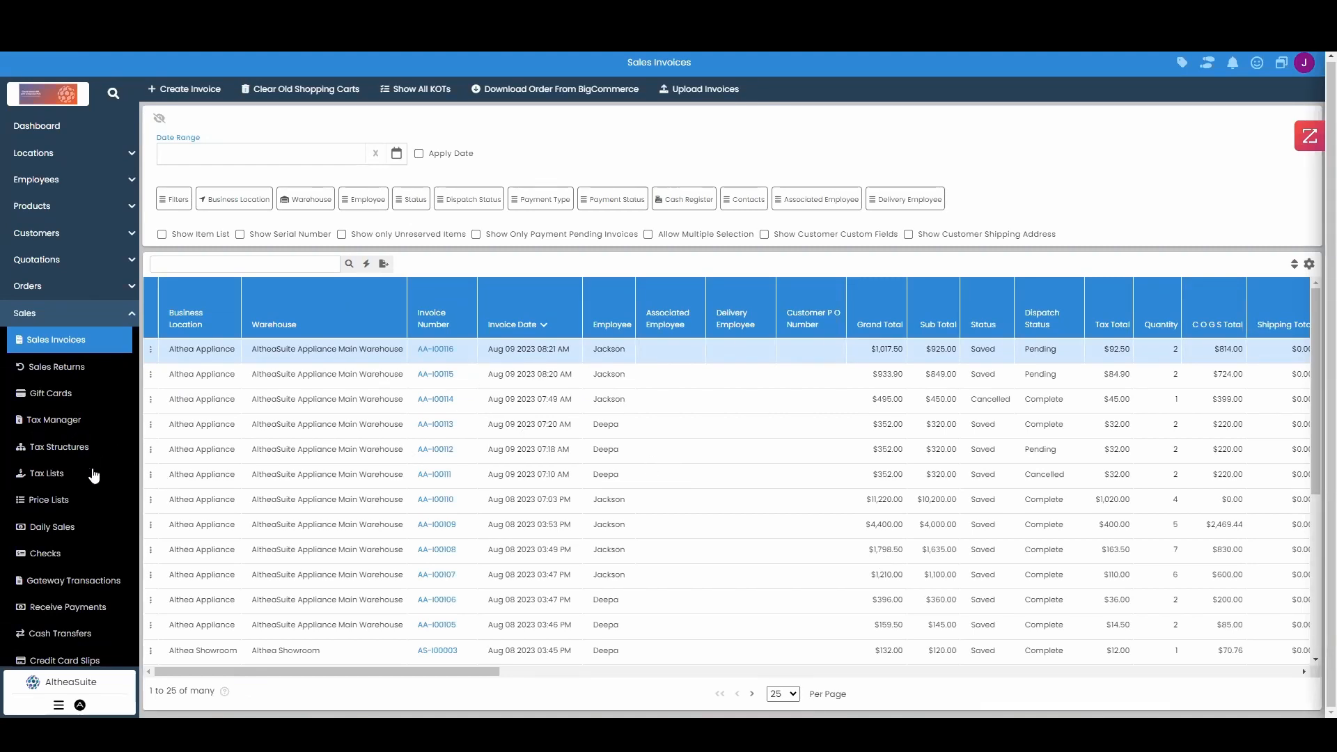
Open the inventory's serial number list and examine the status, customer and invoice details of each serial number
{"action": "scroll", "coordinate": [121, 402], "scroll_direction": "down", "scroll_amount": 1}
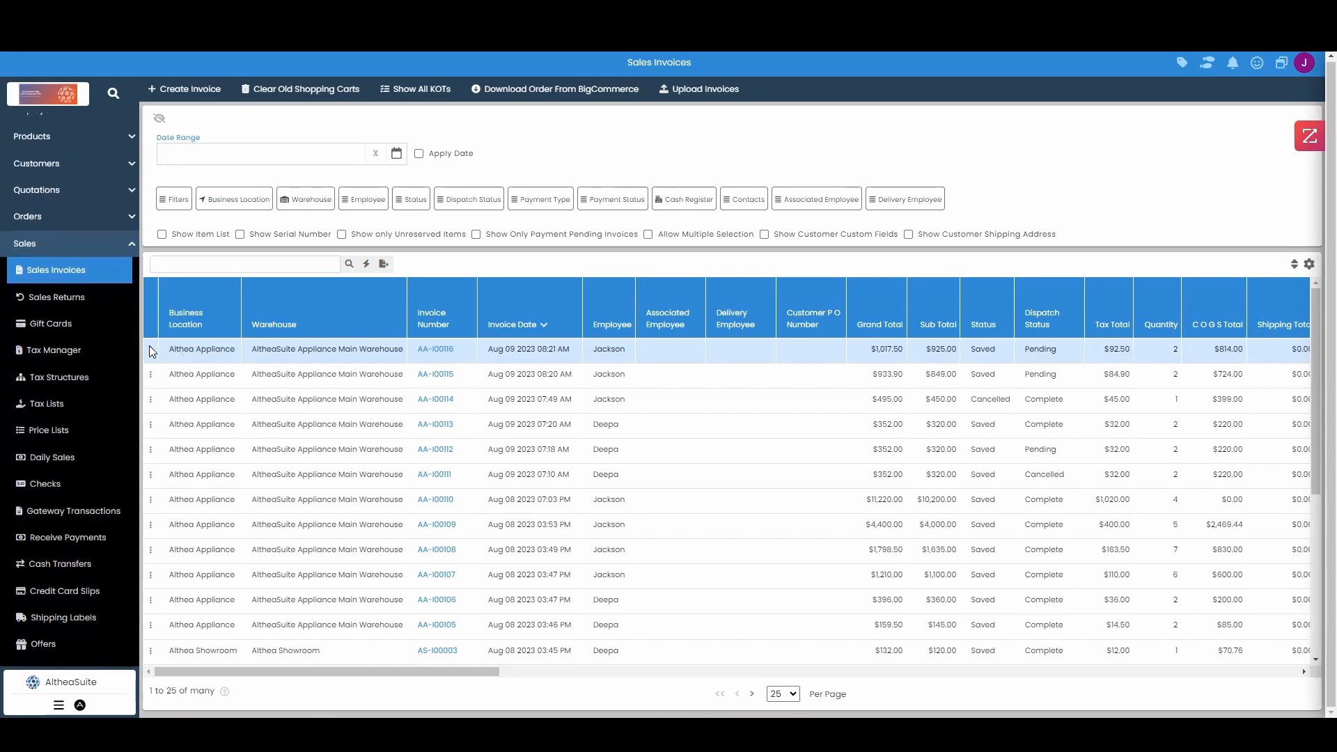
{"action": "scroll", "coordinate": [90, 446], "scroll_direction": "down", "scroll_amount": 7}
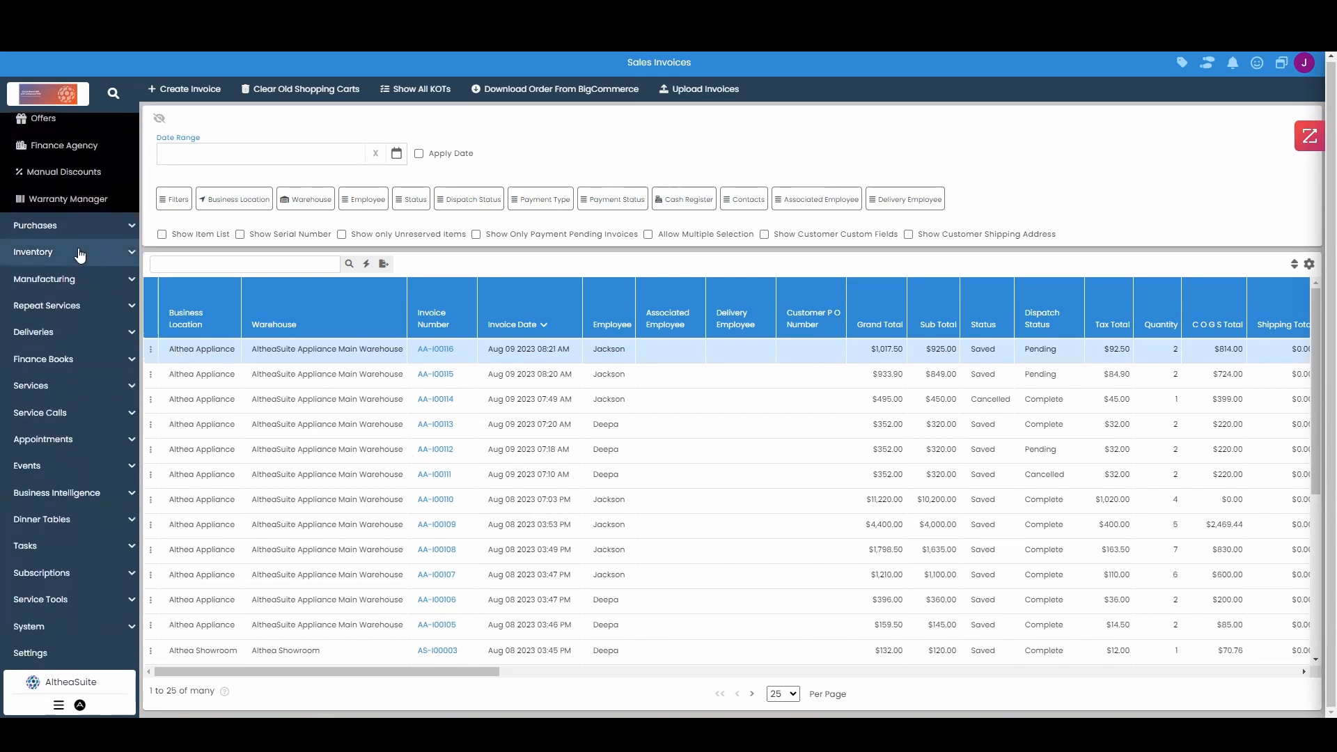
{"action": "left_click", "coordinate": [80, 255]}
{"action": "left_click", "coordinate": [108, 468]}
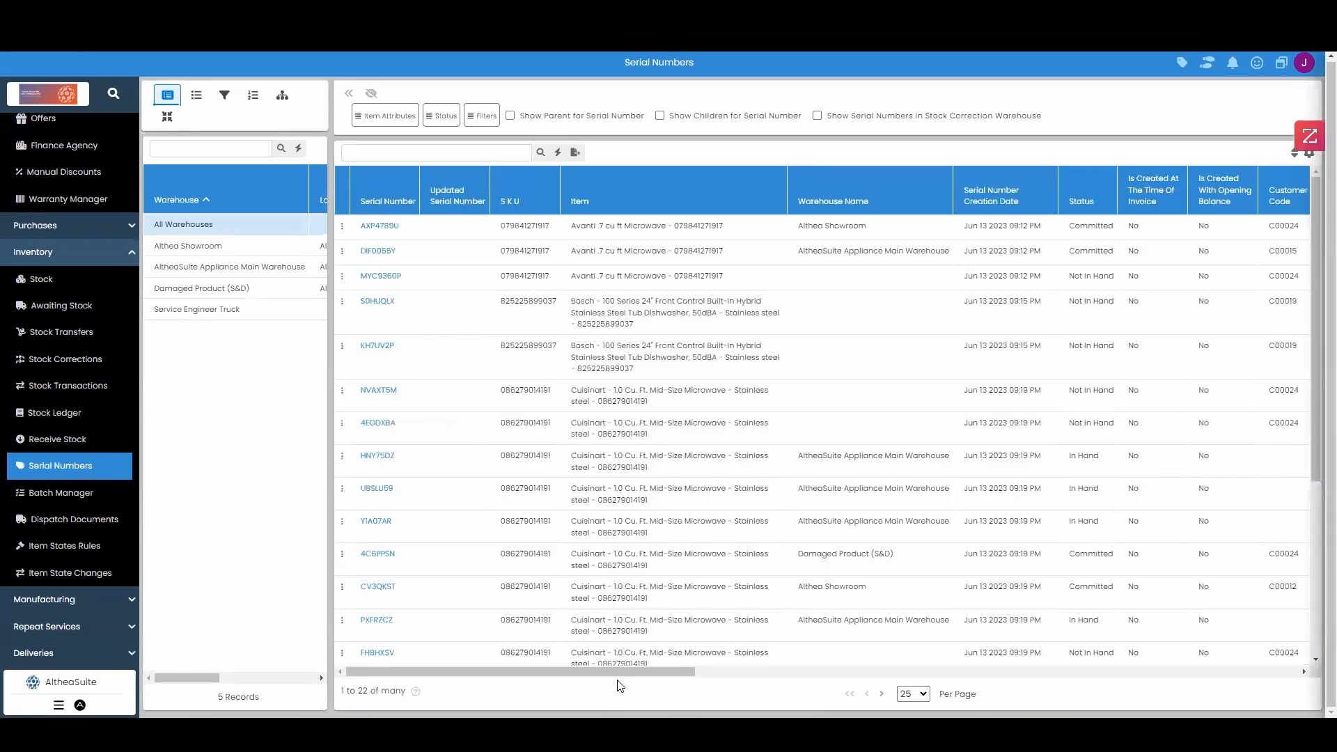
{"action": "left_click_drag", "start_coordinate": [632, 673], "coordinate": [785, 639]}
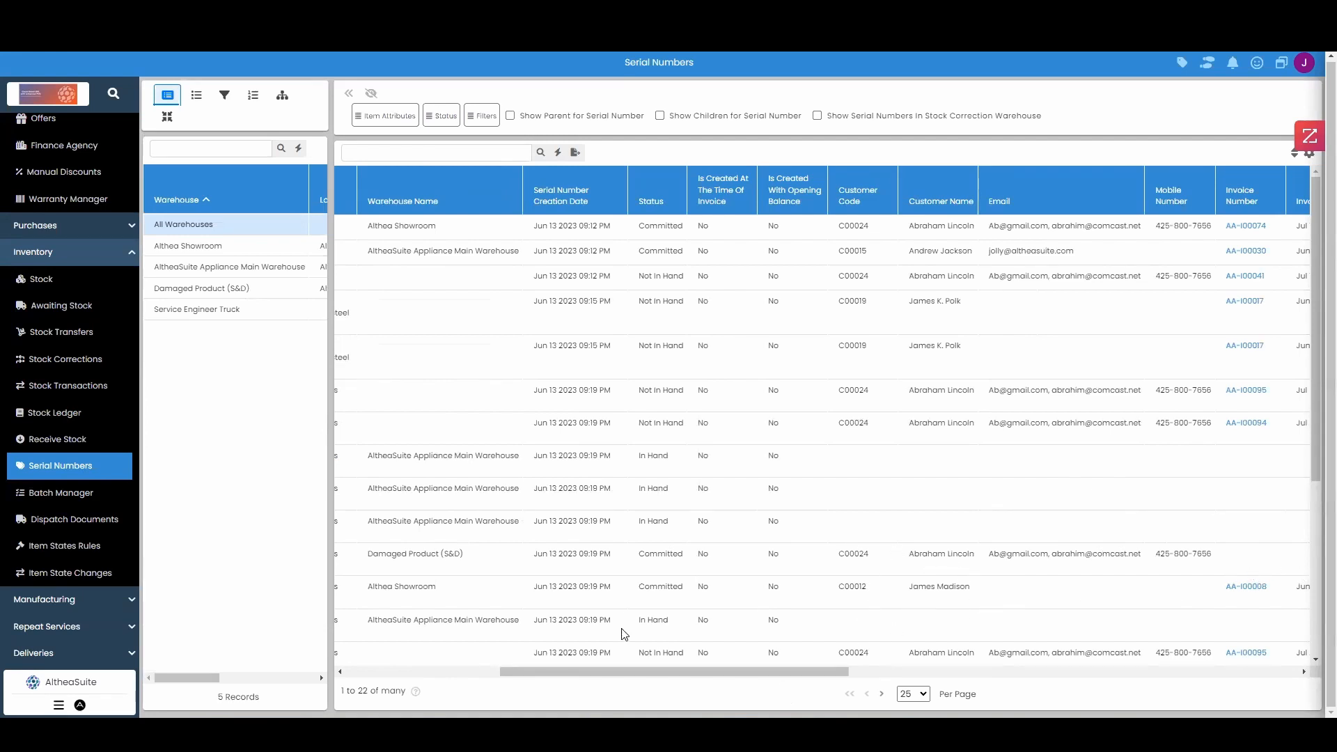
{"action": "left_click_drag", "start_coordinate": [571, 671], "coordinate": [418, 671]}
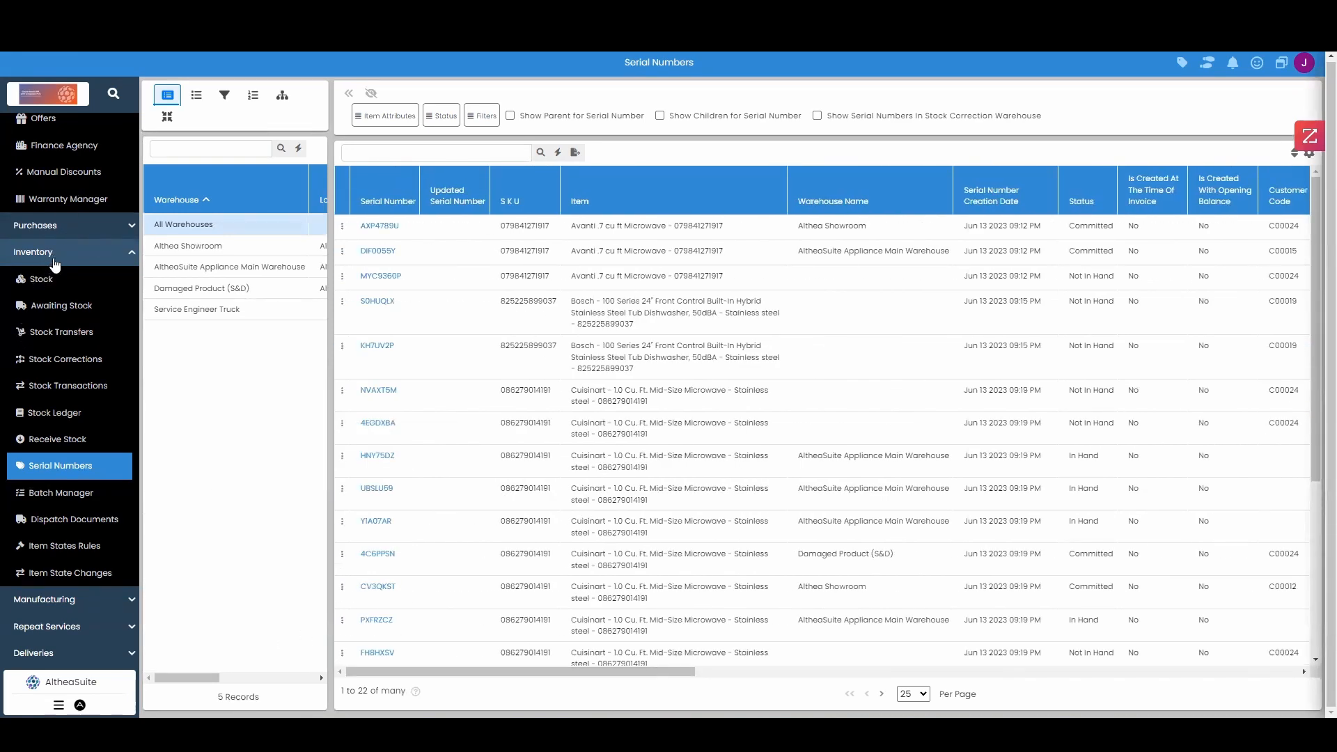
Open the pending deliveries, select the TV and refrigerator of the $1,017.50 invoice, and start delivering them immediately
{"action": "left_click", "coordinate": [55, 263]}
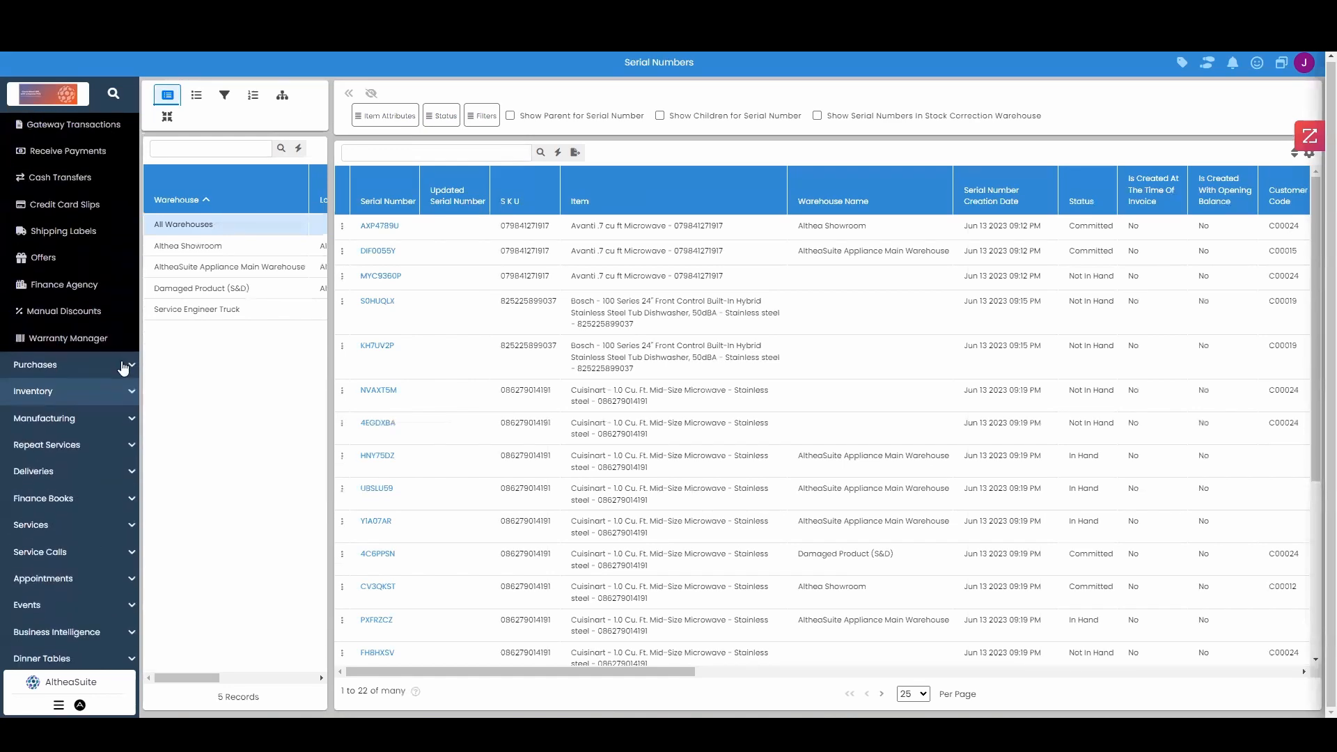
{"action": "left_click", "coordinate": [78, 480]}
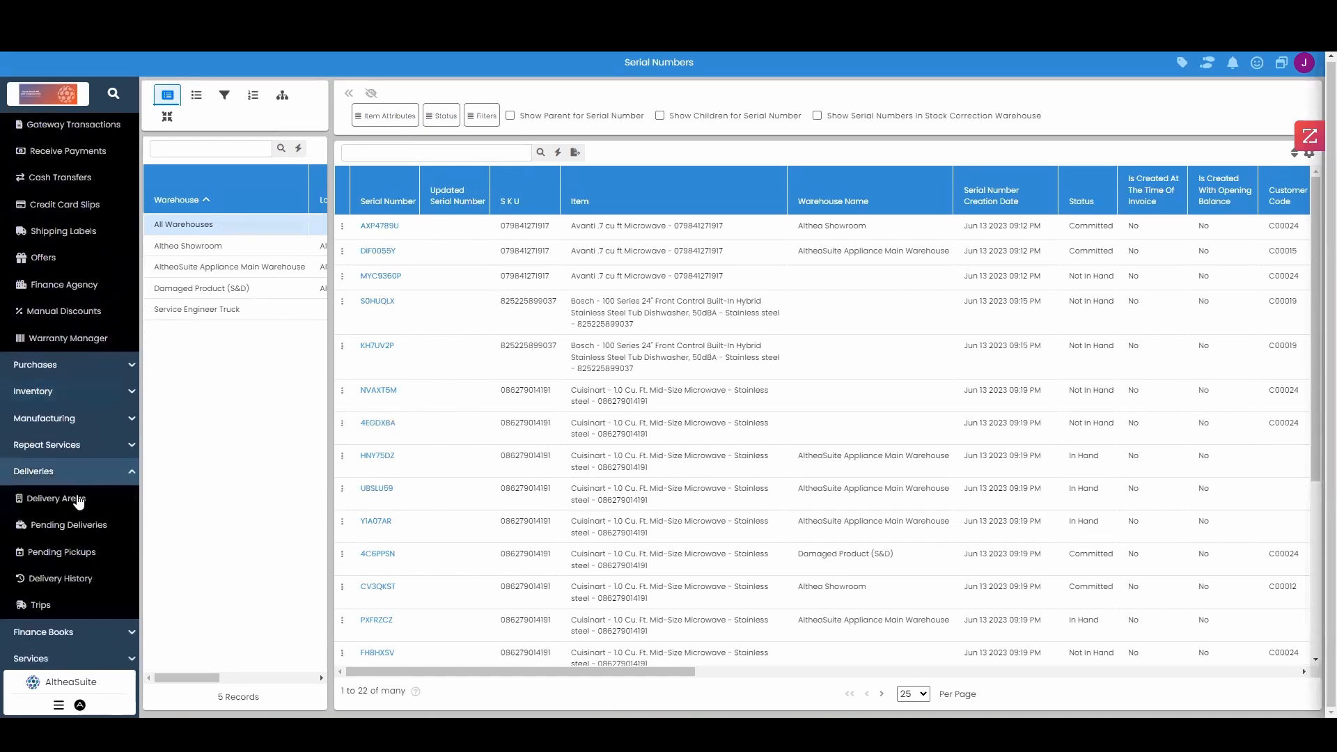
{"action": "left_click", "coordinate": [83, 526]}
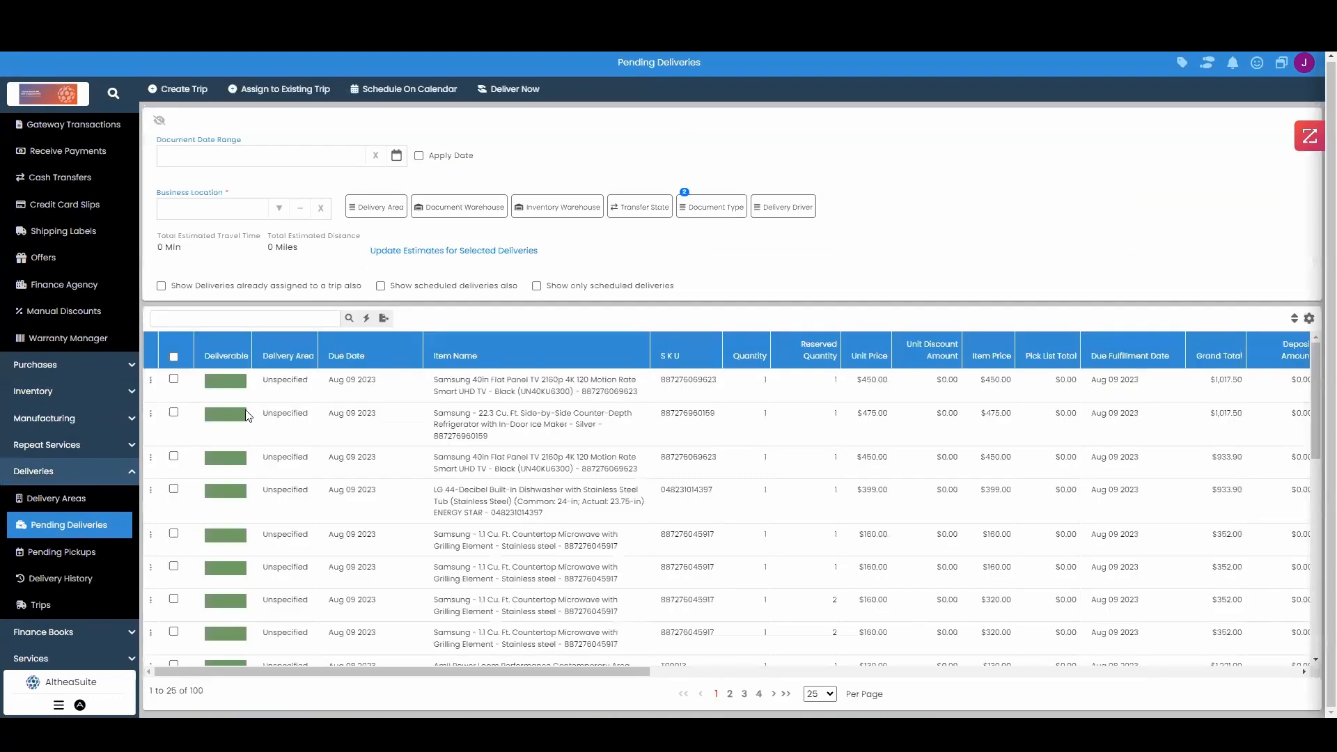
{"action": "left_click", "coordinate": [174, 381]}
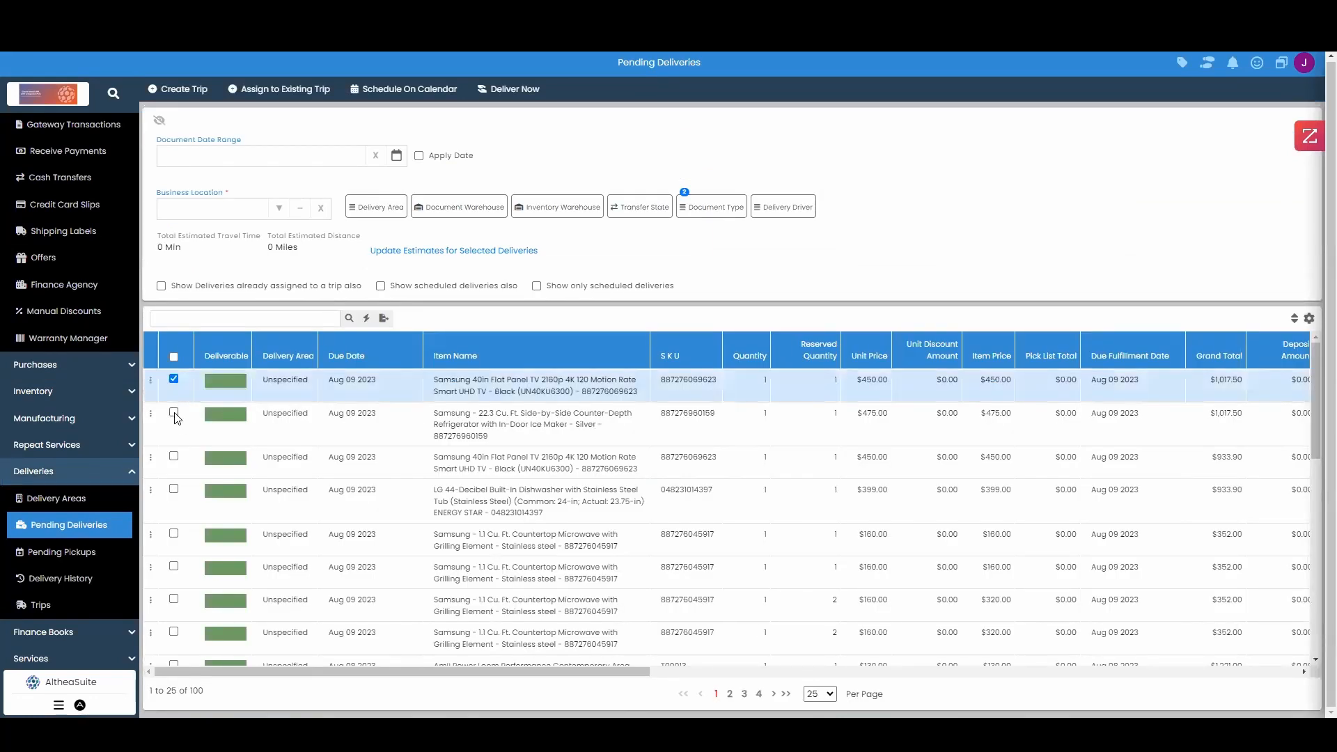
{"action": "left_click", "coordinate": [174, 414]}
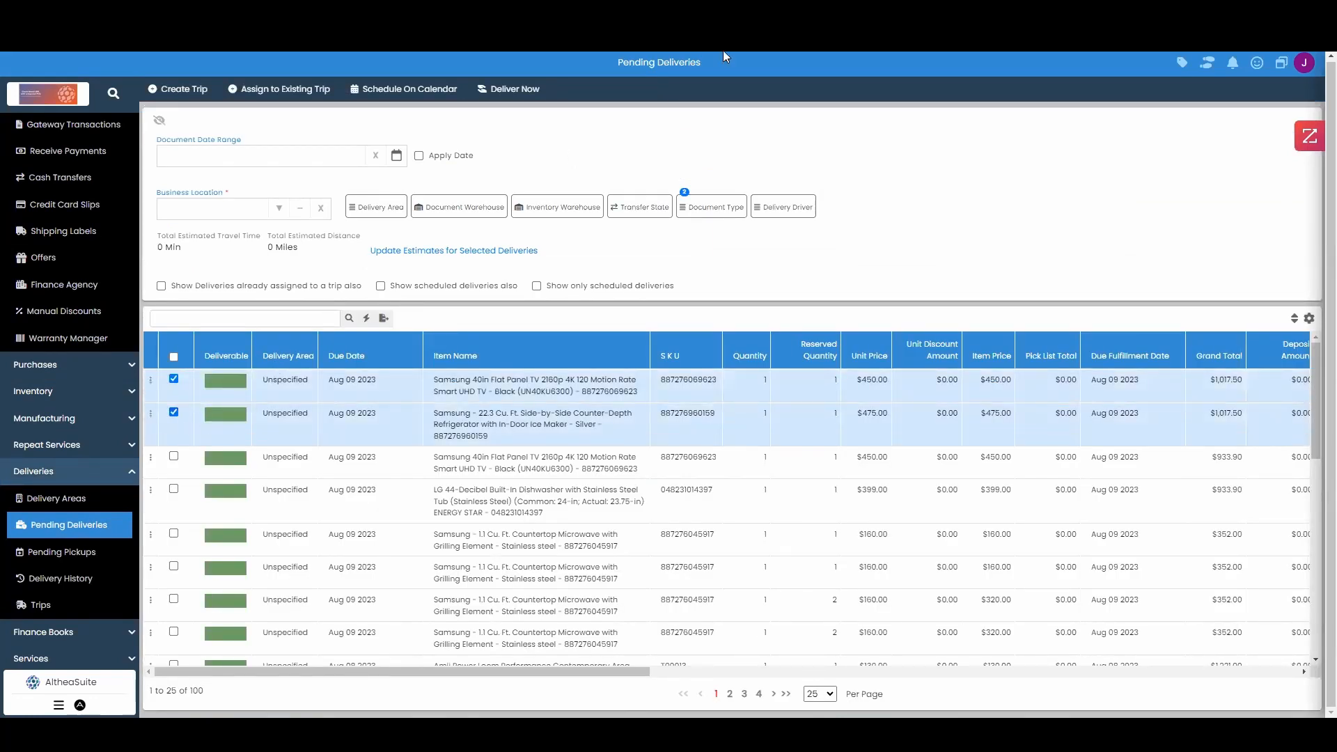
{"action": "left_click", "coordinate": [510, 90]}
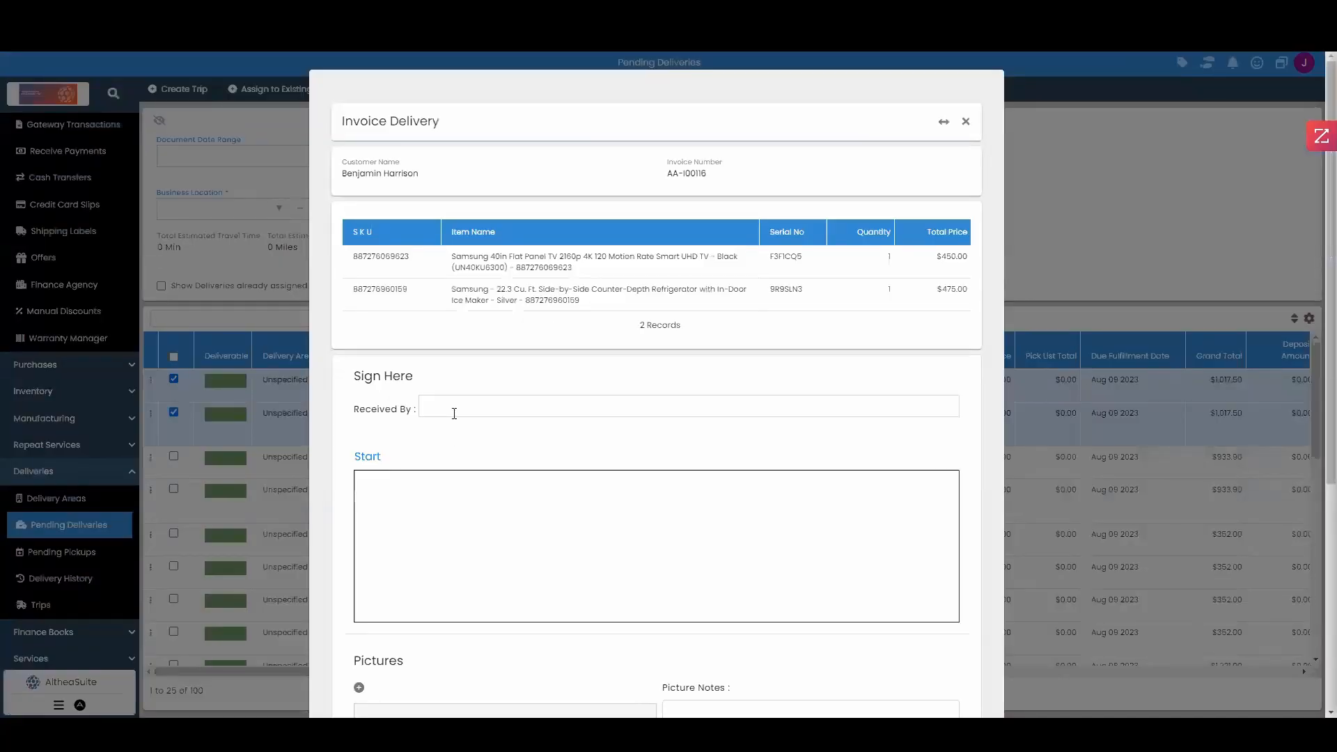
Enter the recipient's name, draw the recipient's signature, and mark the TV and refrigerator as delivered
{"action": "left_click", "coordinate": [460, 408]}
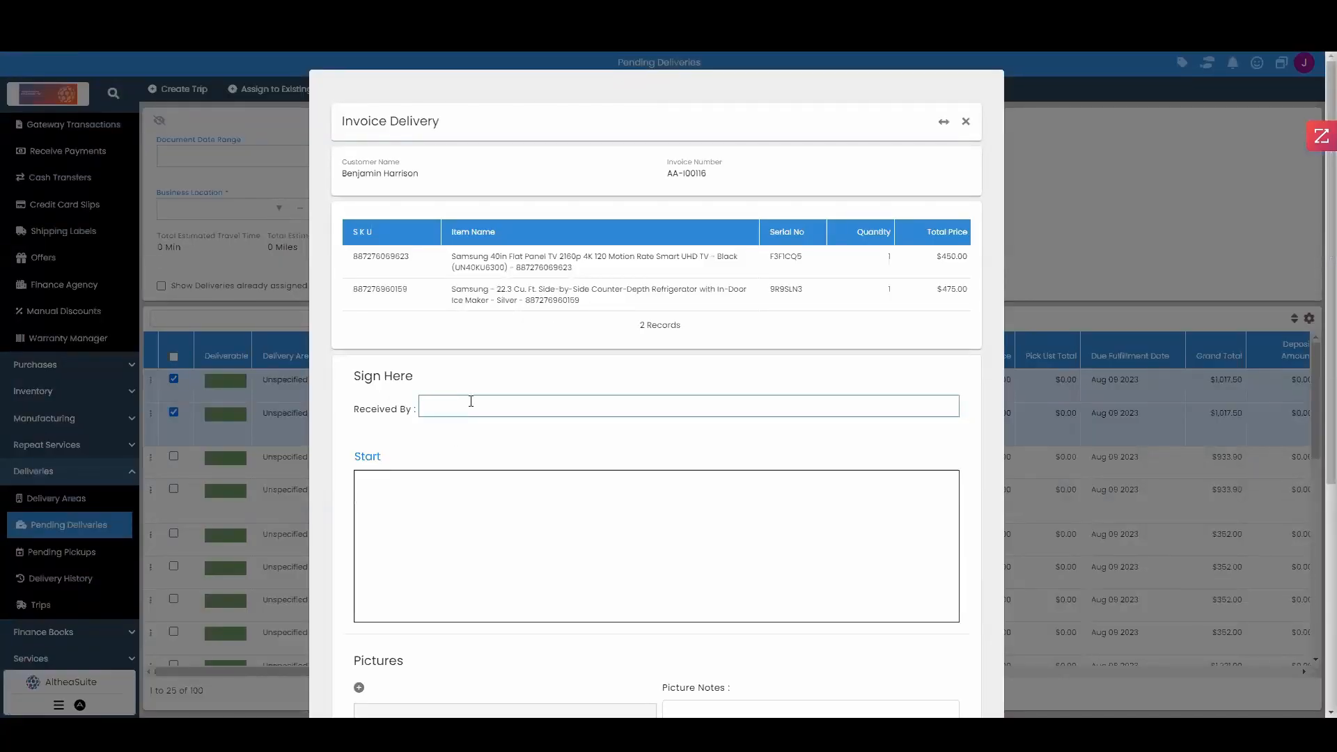
{"action": "type", "text": "Jackson"}
{"action": "mouse_move", "coordinate": [416, 498]}
{"action": "left_mouse_down"}
{"action": "mouse_move", "coordinate": [532, 567]}
{"action": "mouse_move", "coordinate": [648, 576]}
{"action": "mouse_move", "coordinate": [822, 537]}
{"action": "left_mouse_up"}
{"action": "left_click", "coordinate": [926, 466]}
{"action": "scroll", "coordinate": [870, 613], "scroll_direction": "down", "scroll_amount": 5}
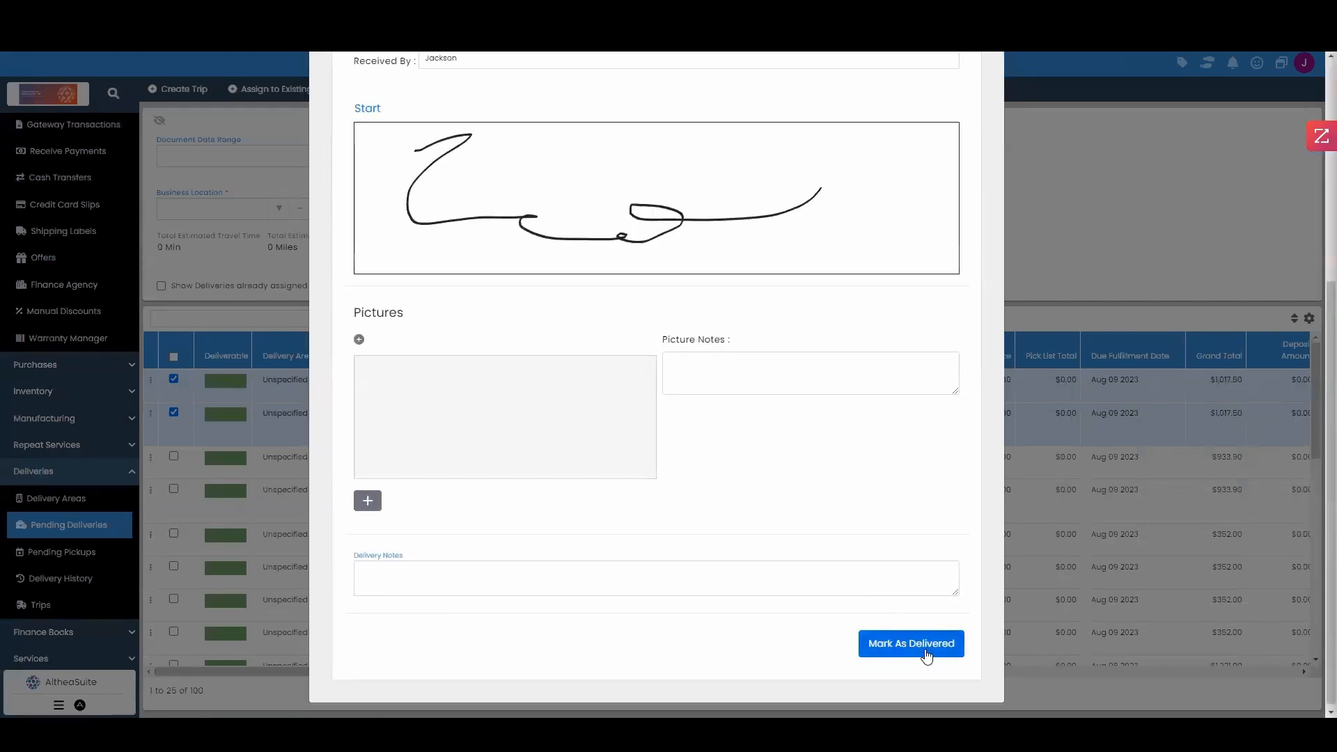
{"action": "left_click", "coordinate": [931, 649]}
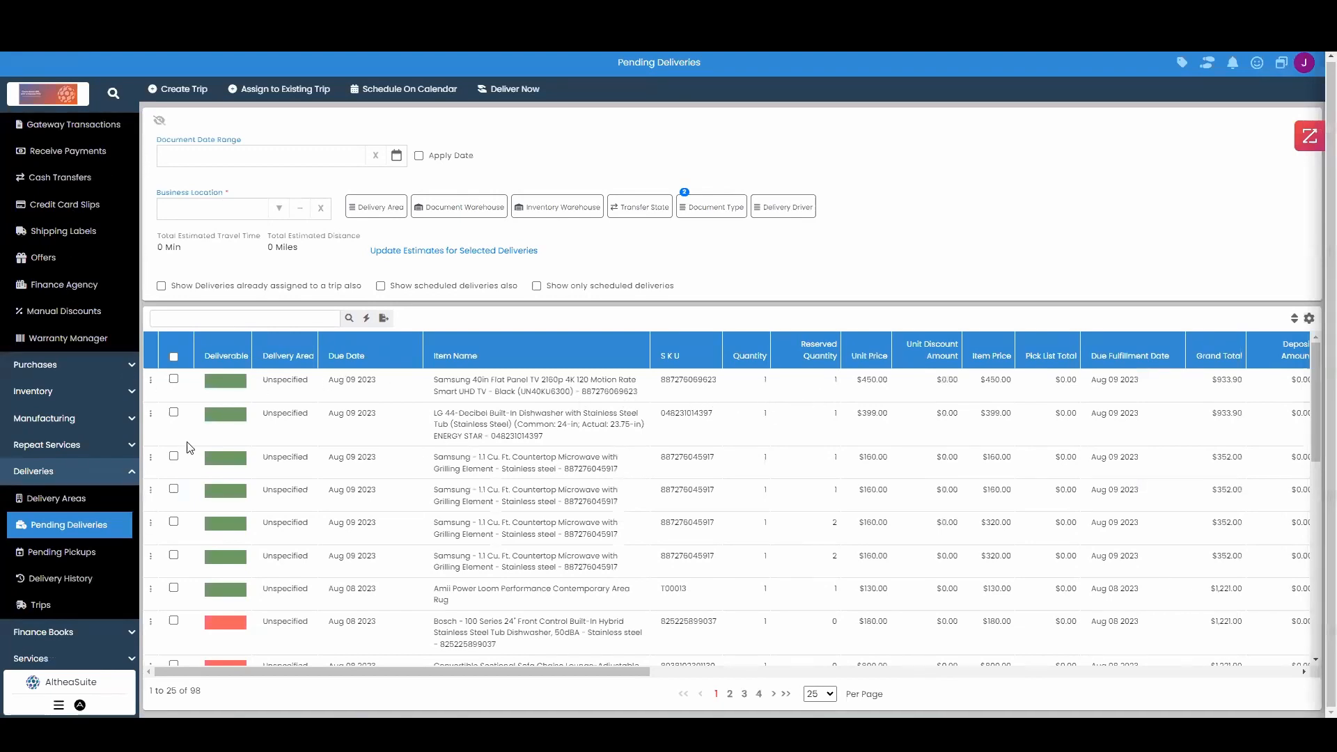
Start a new sales return for invoice AA-I00116 using the cash register 01 - Manager's Drawer
{"action": "left_click", "coordinate": [132, 475]}
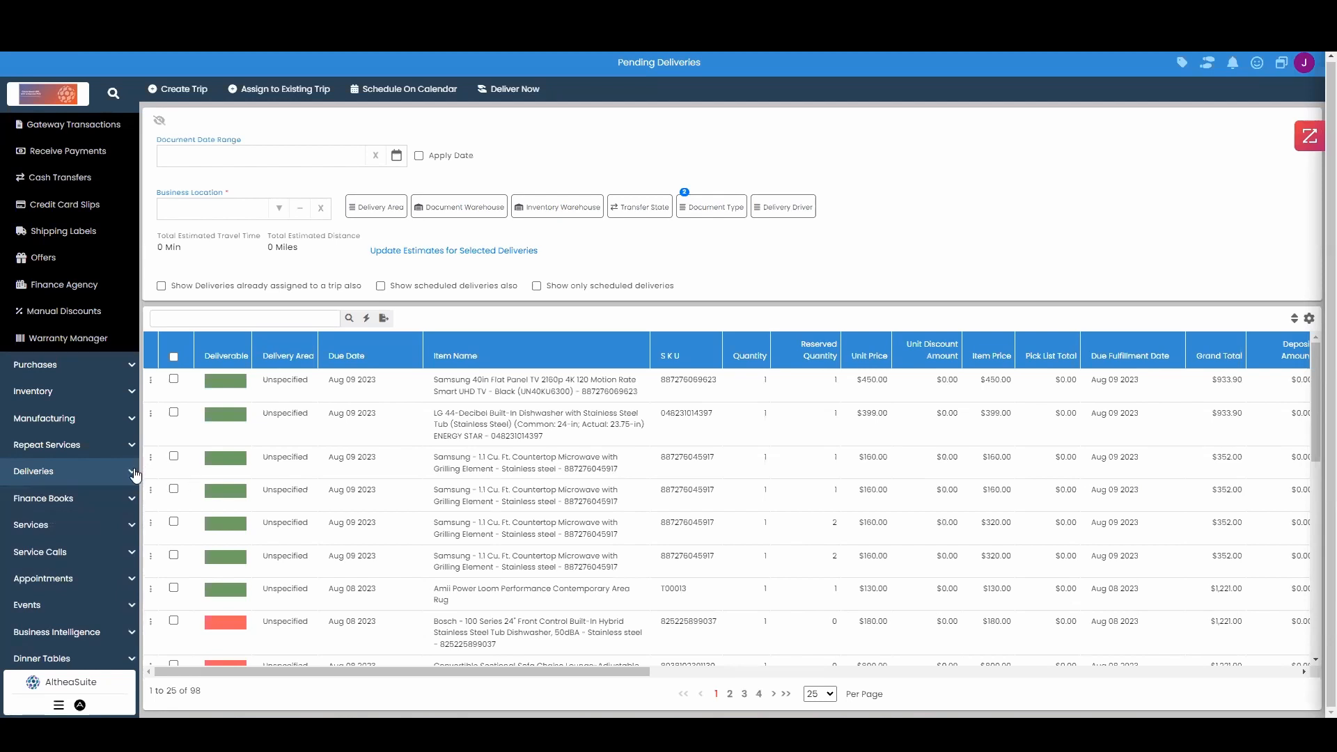
{"action": "scroll", "coordinate": [136, 470], "scroll_direction": "up", "scroll_amount": 5}
{"action": "left_click", "coordinate": [85, 258]}
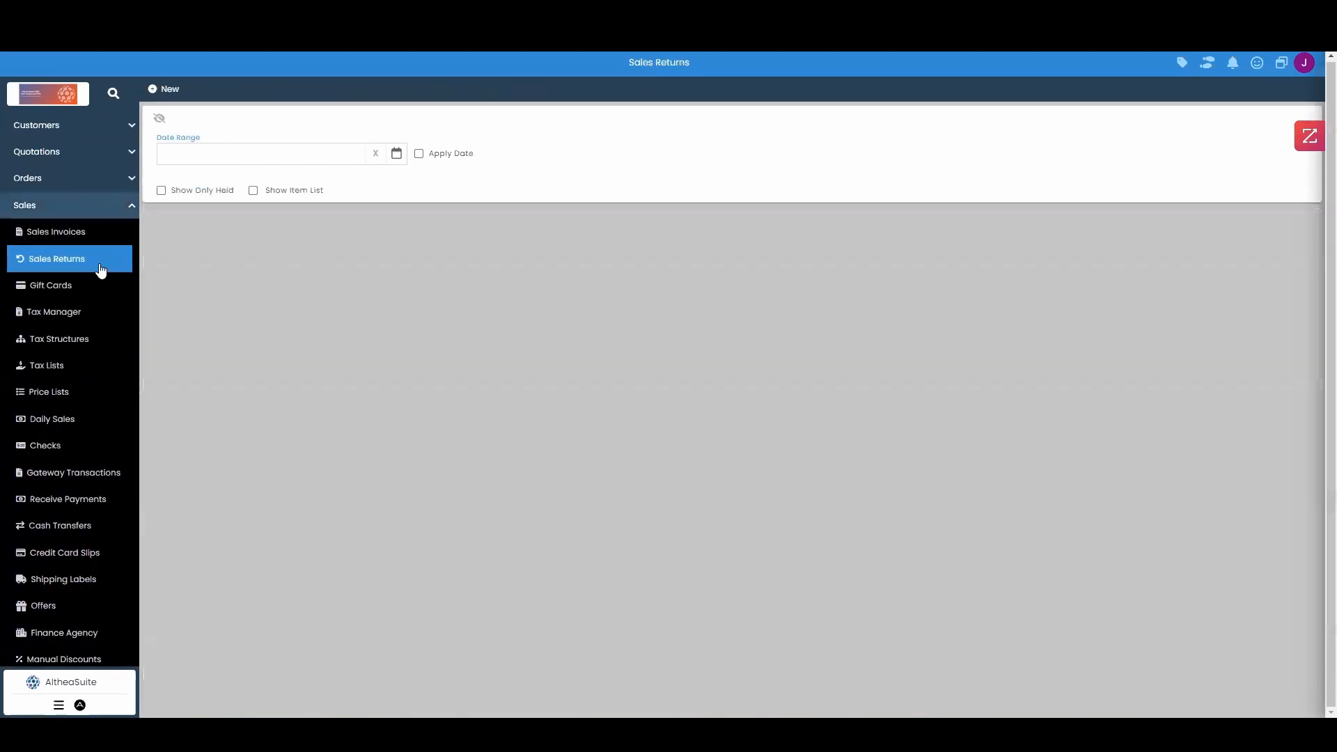
{"action": "left_click", "coordinate": [164, 92]}
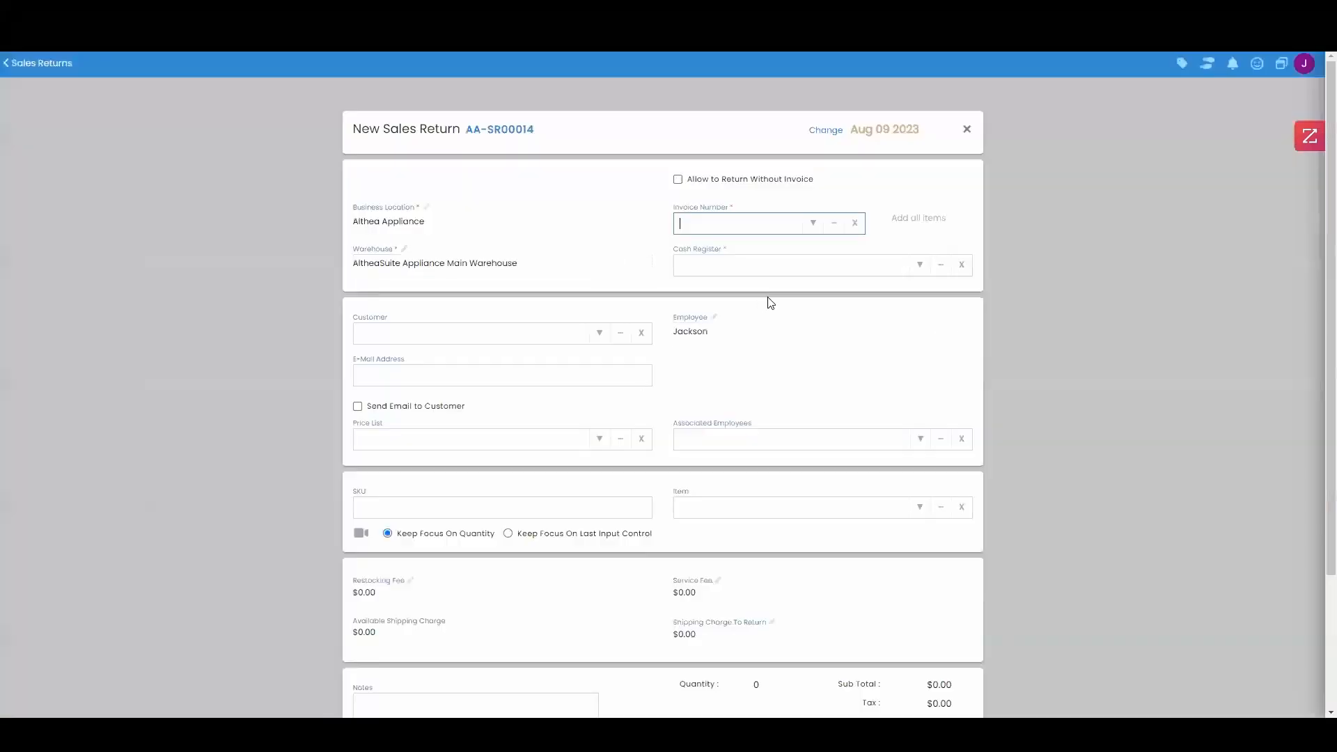
{"action": "left_click", "coordinate": [808, 227]}
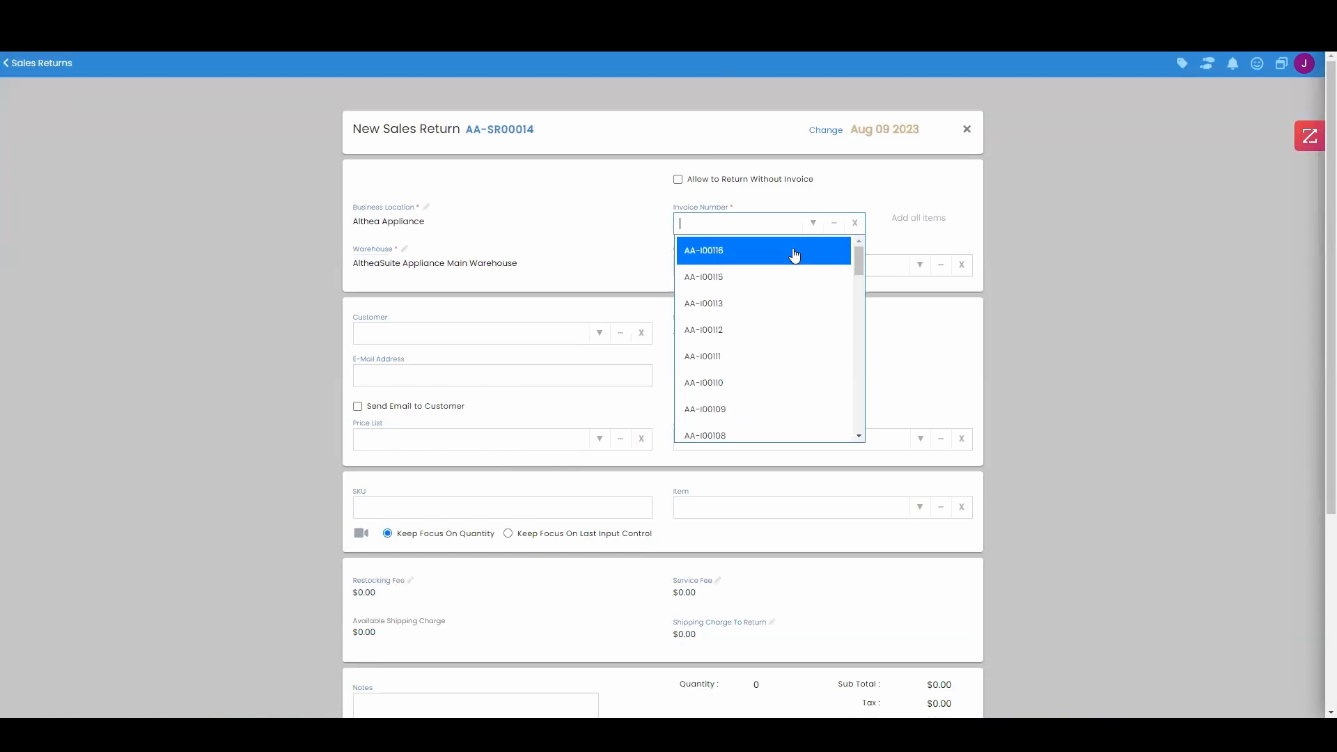
{"action": "left_click", "coordinate": [794, 254]}
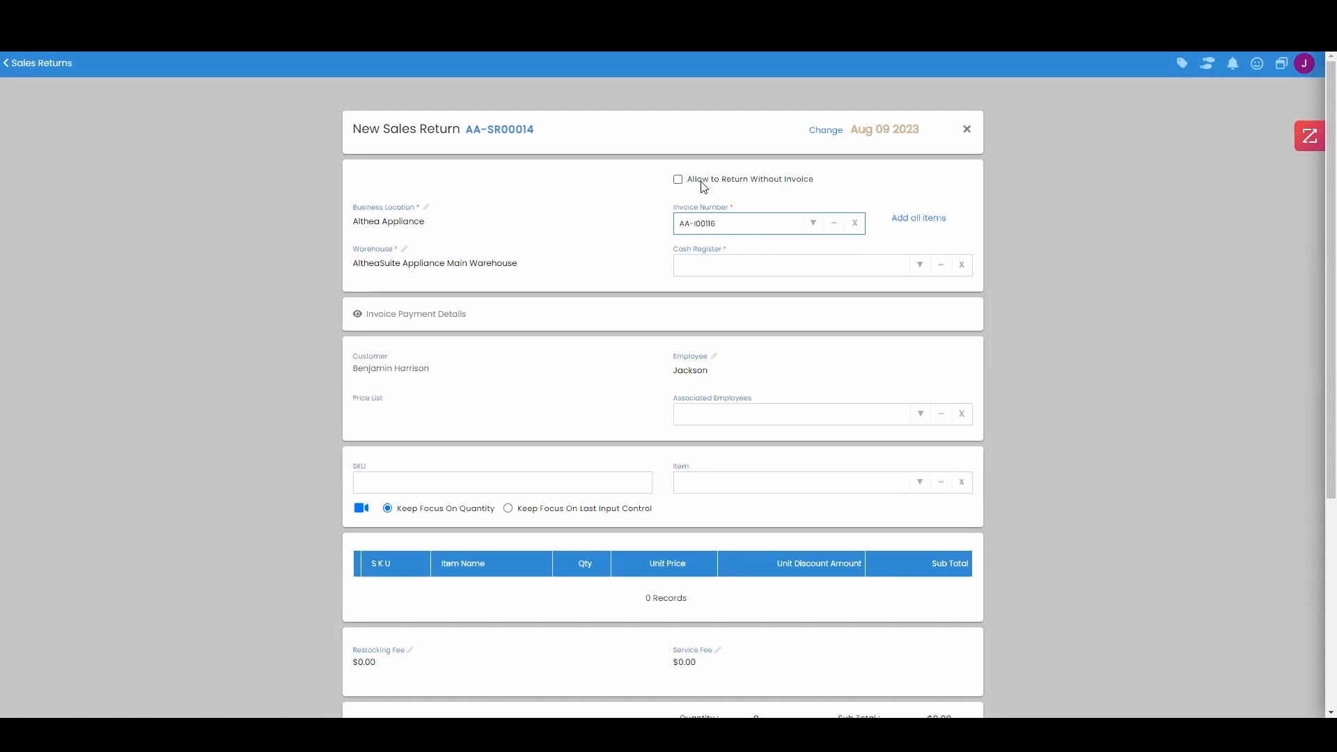
{"action": "left_click", "coordinate": [920, 267]}
{"action": "left_click", "coordinate": [812, 319]}
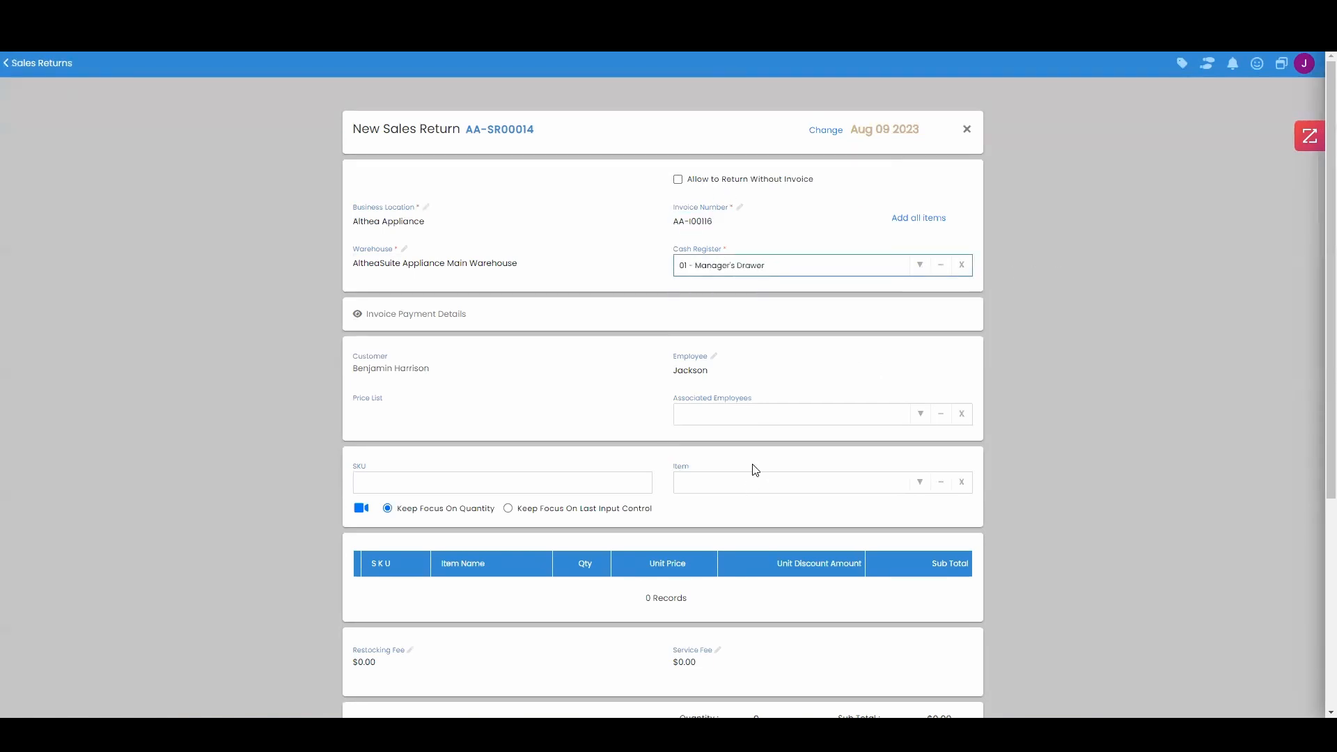
Add the Samsung 22.3 cu. ft. refrigerator to the return and refund the full $522.50 in cash
{"action": "scroll", "coordinate": [754, 471], "scroll_direction": "down", "scroll_amount": 5}
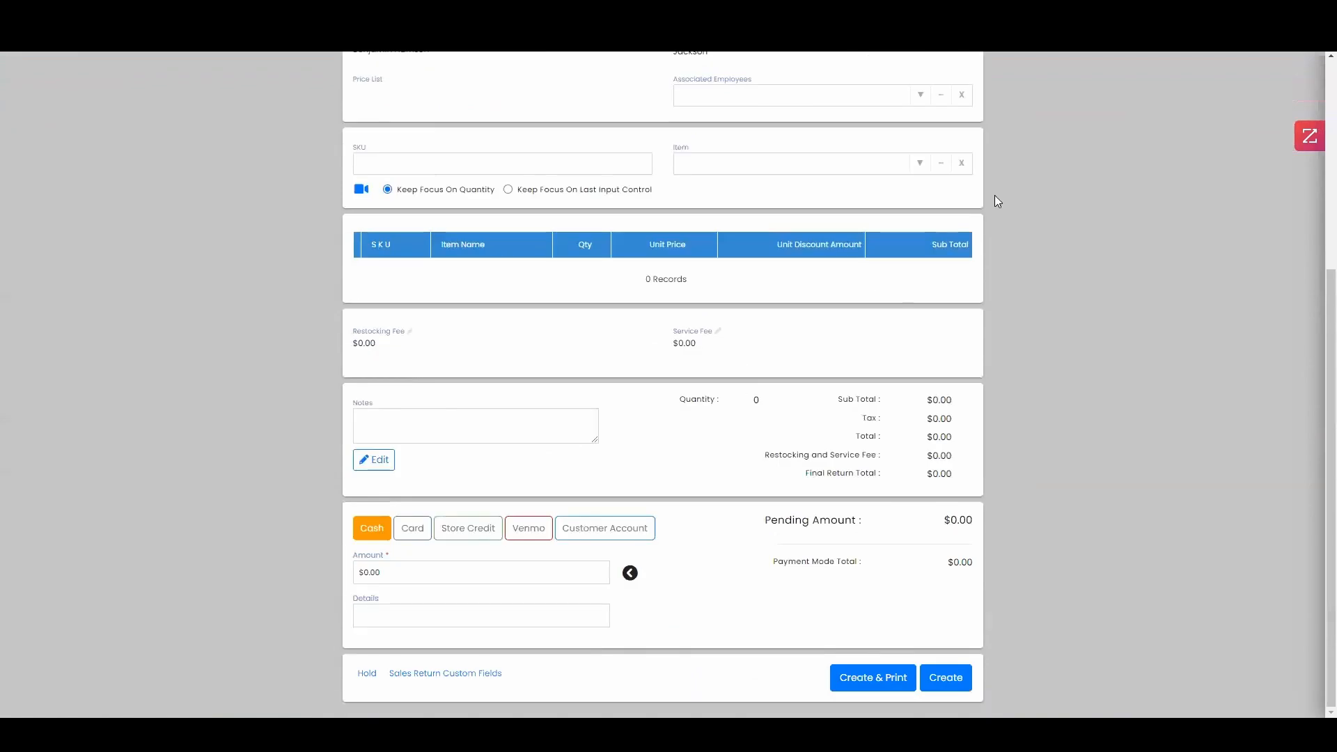
{"action": "left_click", "coordinate": [921, 165]}
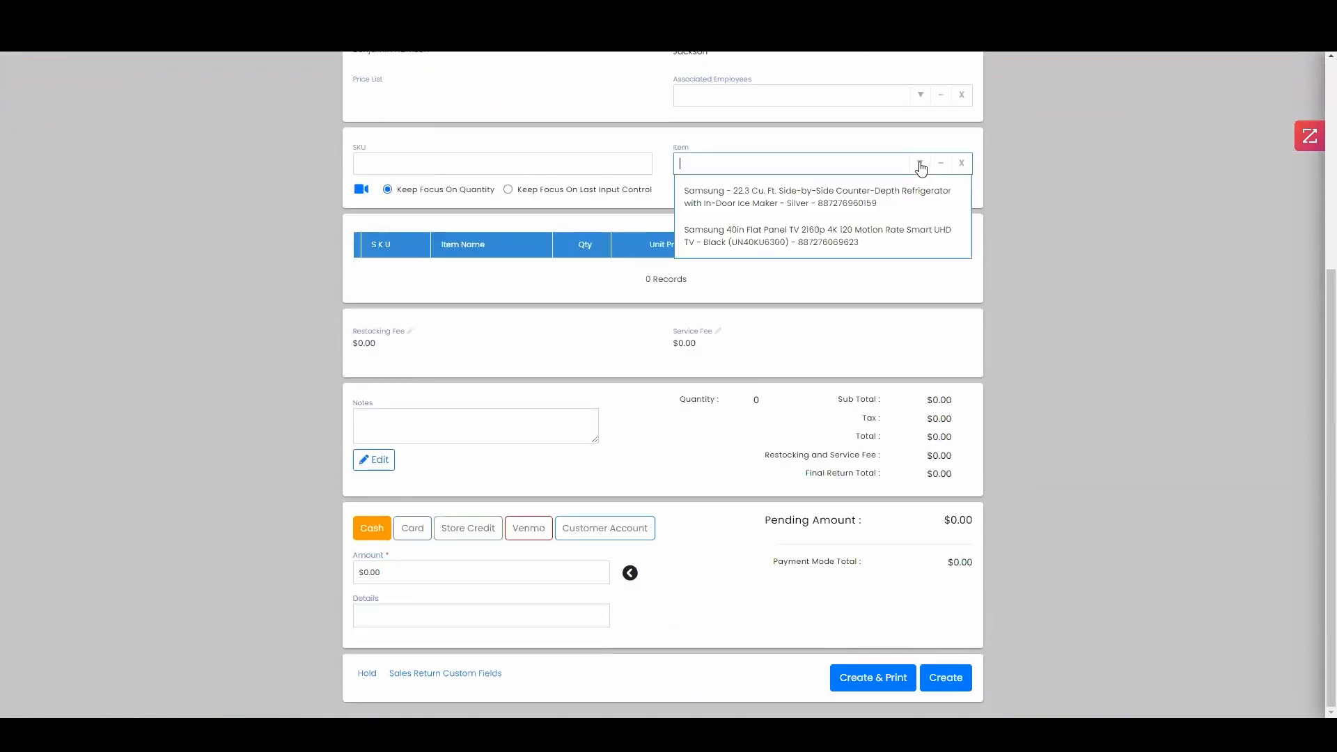
{"action": "left_click", "coordinate": [912, 197]}
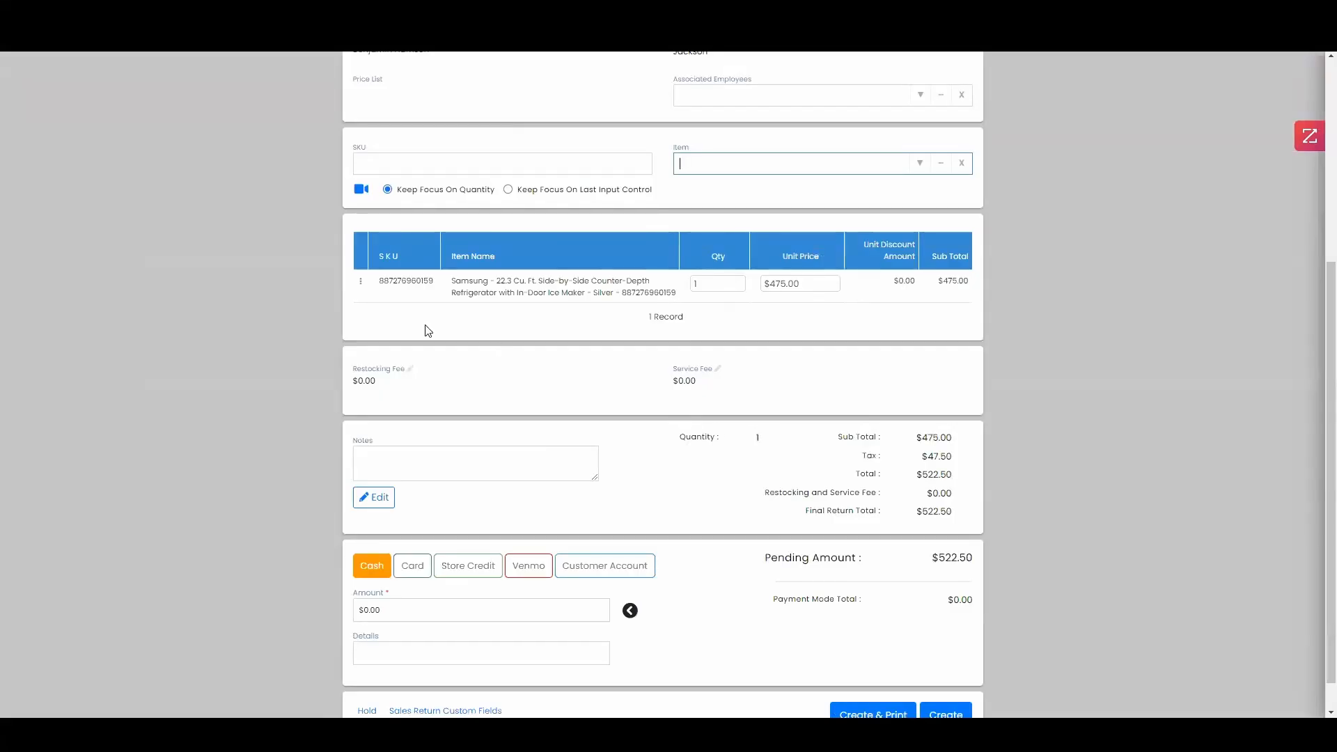
{"action": "left_click_drag", "start_coordinate": [439, 281], "coordinate": [361, 286]}
{"action": "scroll", "coordinate": [913, 557], "scroll_direction": "down", "scroll_amount": 1}
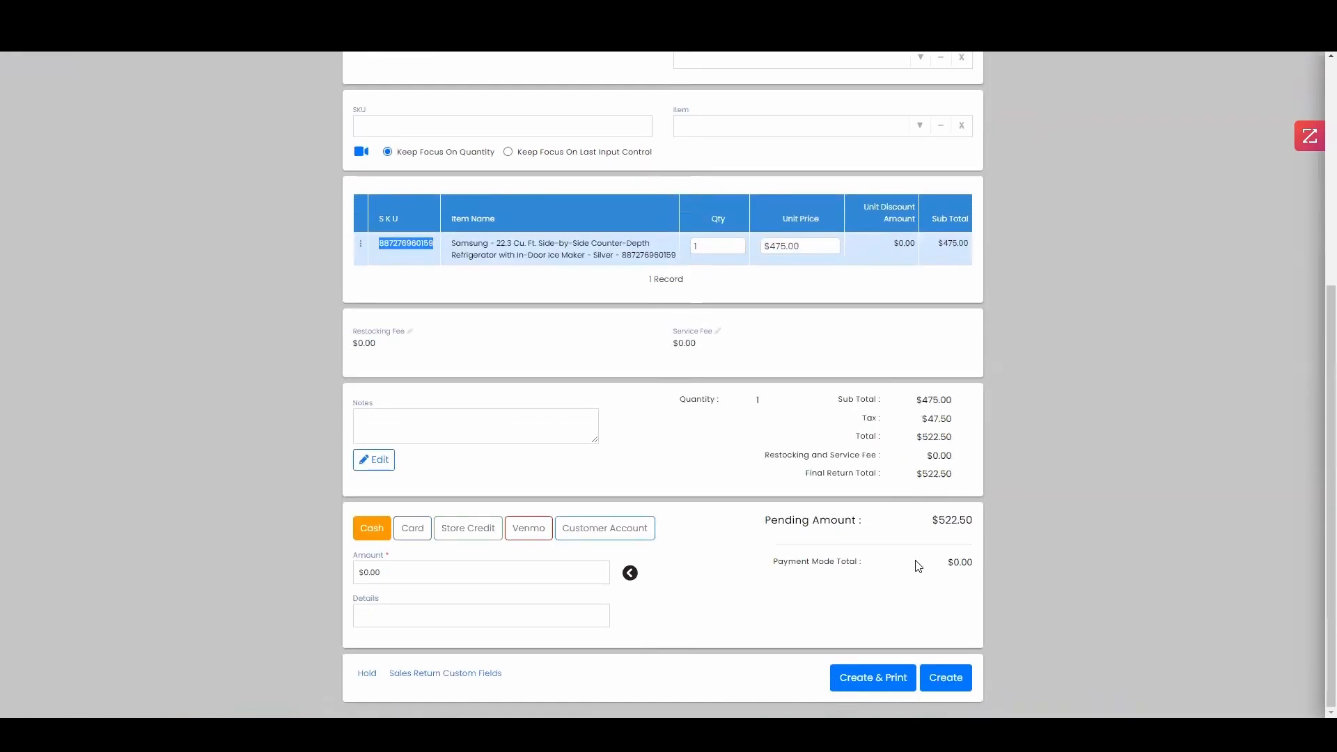
{"action": "left_click", "coordinate": [630, 572]}
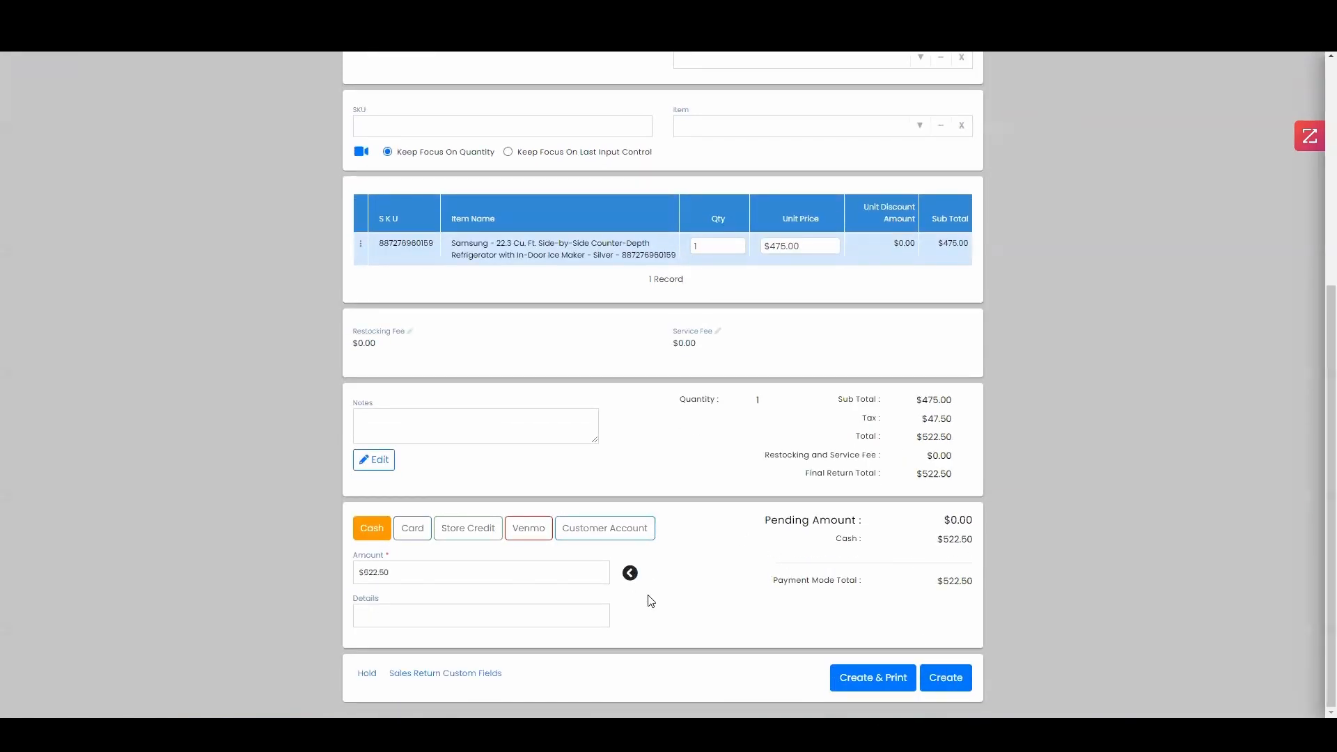
Create the sales return with serial number 9R9SLN3 assigned to the refrigerator, copying that serial number before saving it
{"action": "left_click", "coordinate": [946, 681]}
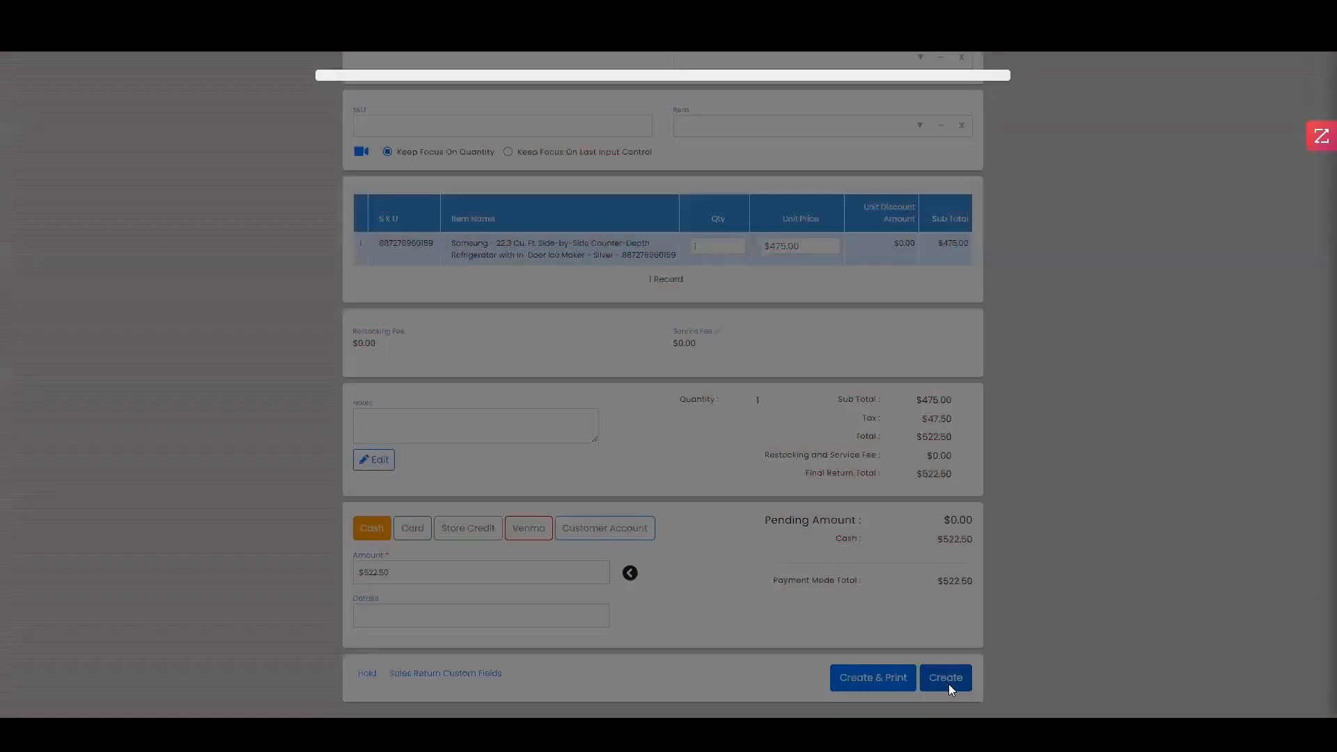
{"action": "left_click", "coordinate": [494, 376]}
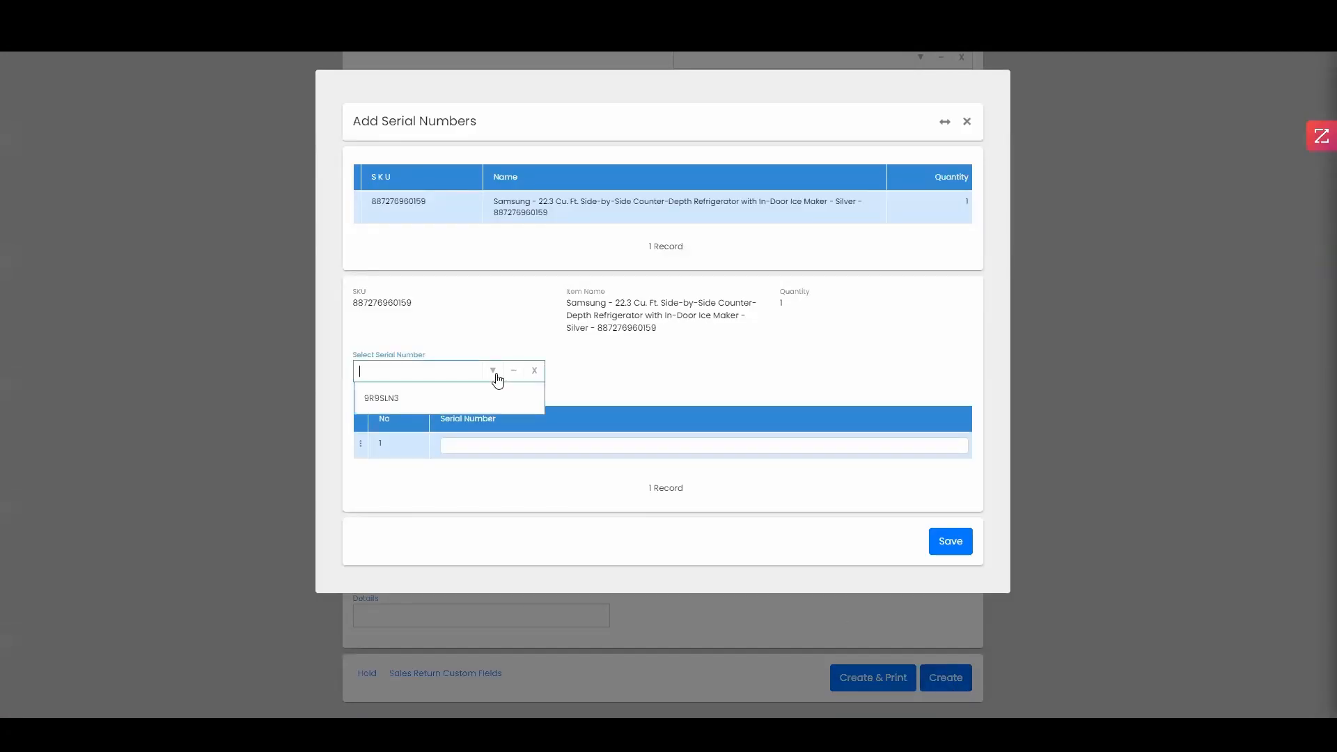
{"action": "left_click", "coordinate": [460, 401]}
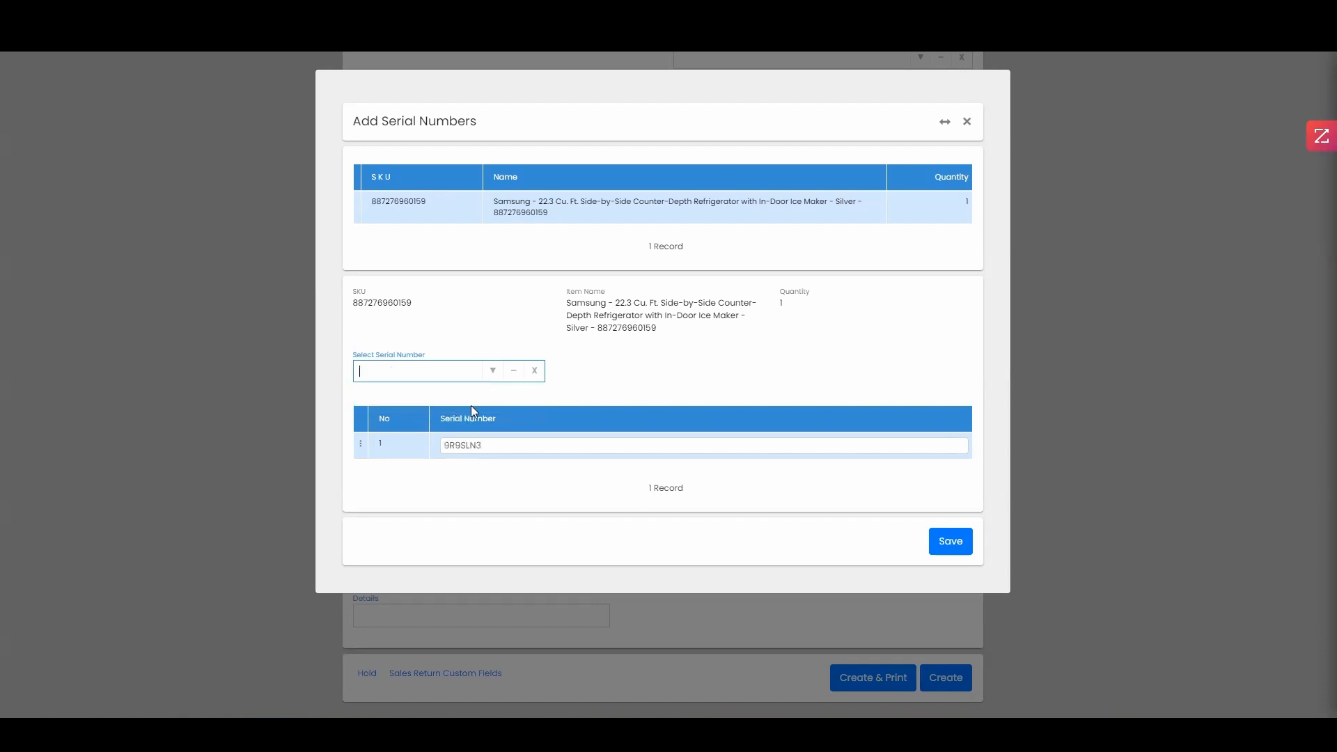
{"action": "left_click", "coordinate": [816, 451]}
{"action": "key", "text": "ctrl+c"}
{"action": "left_click", "coordinate": [961, 547]}
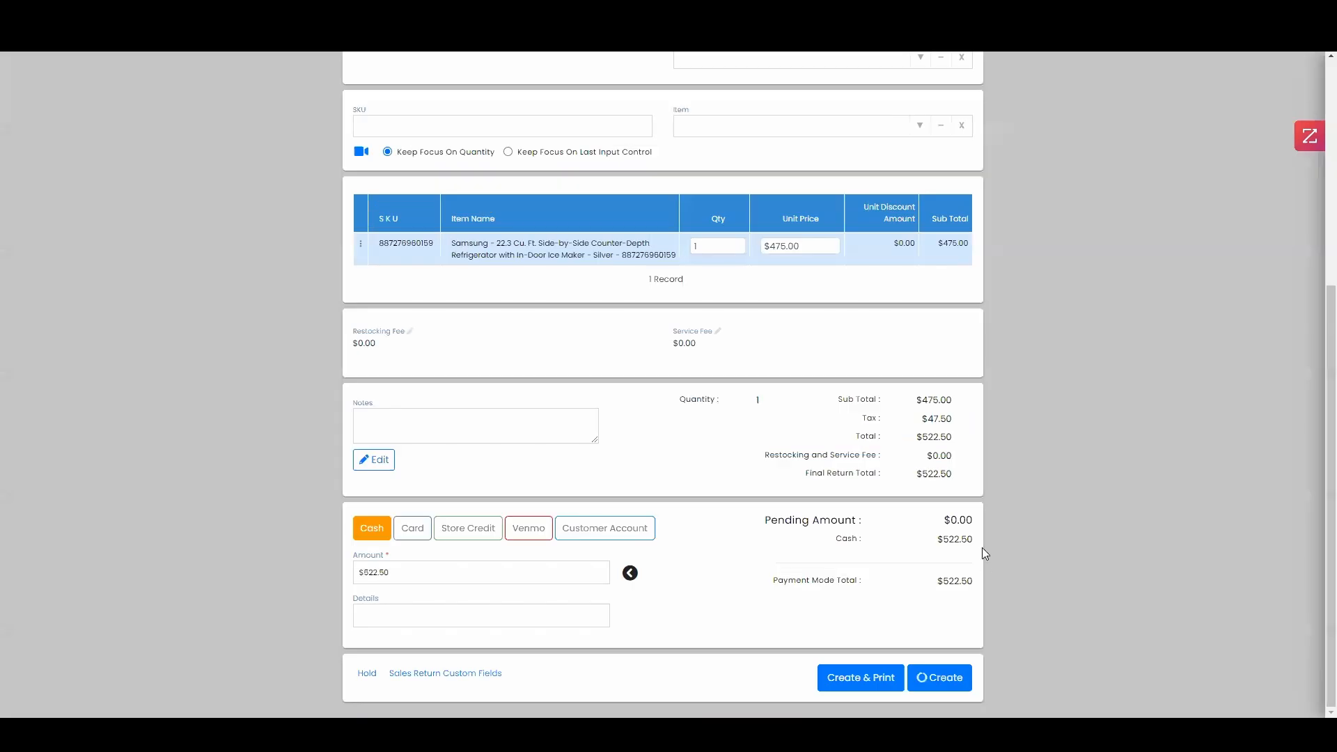
{"action": "left_click", "coordinate": [926, 679]}
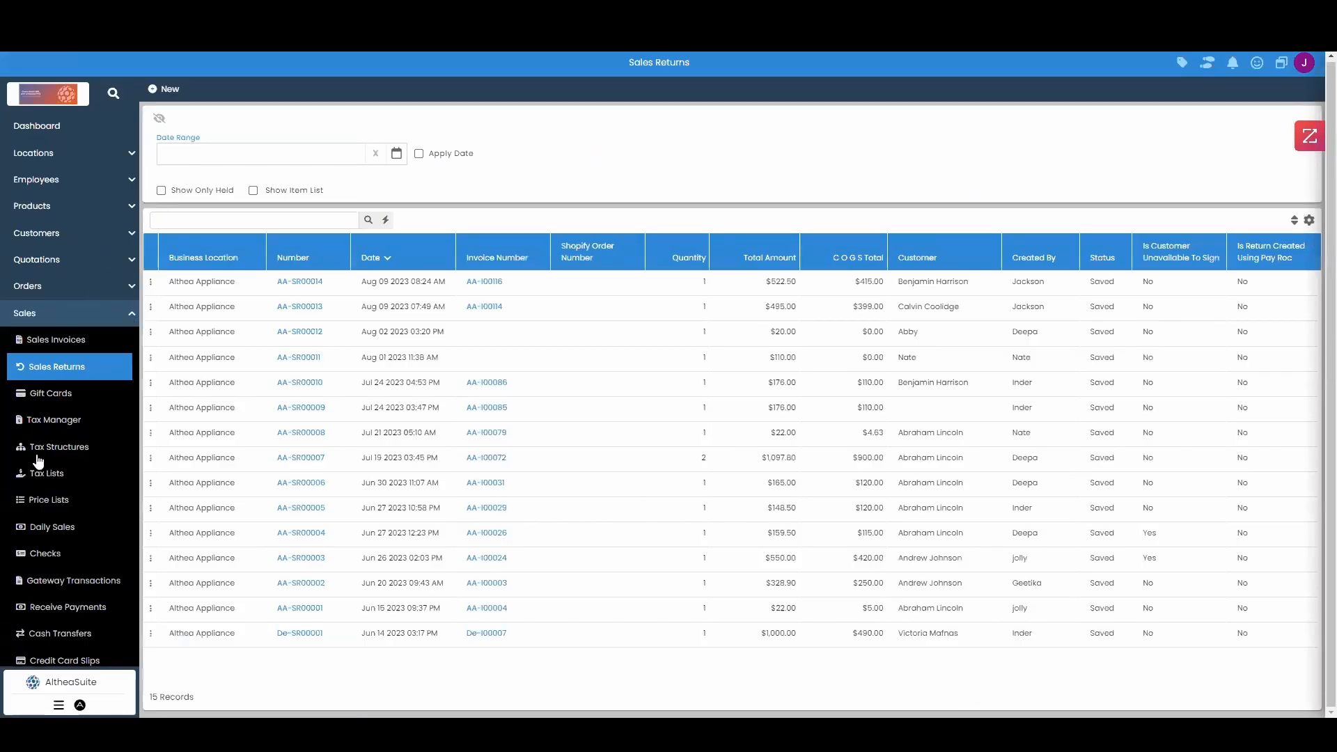
Search the inventory's serial number list for 9R9SLN3 and examine its status, warehouse and customer details
{"action": "scroll", "coordinate": [84, 478], "scroll_direction": "down", "scroll_amount": 8}
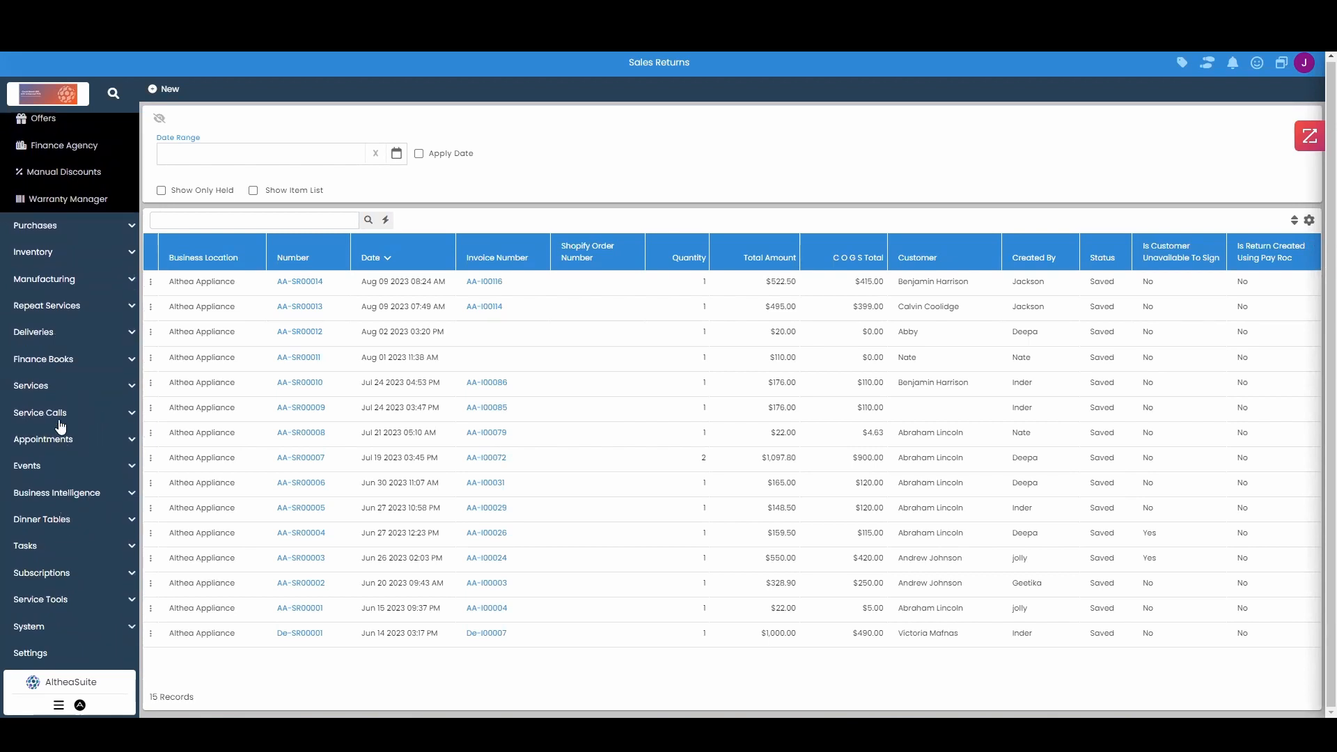
{"action": "left_click", "coordinate": [42, 254]}
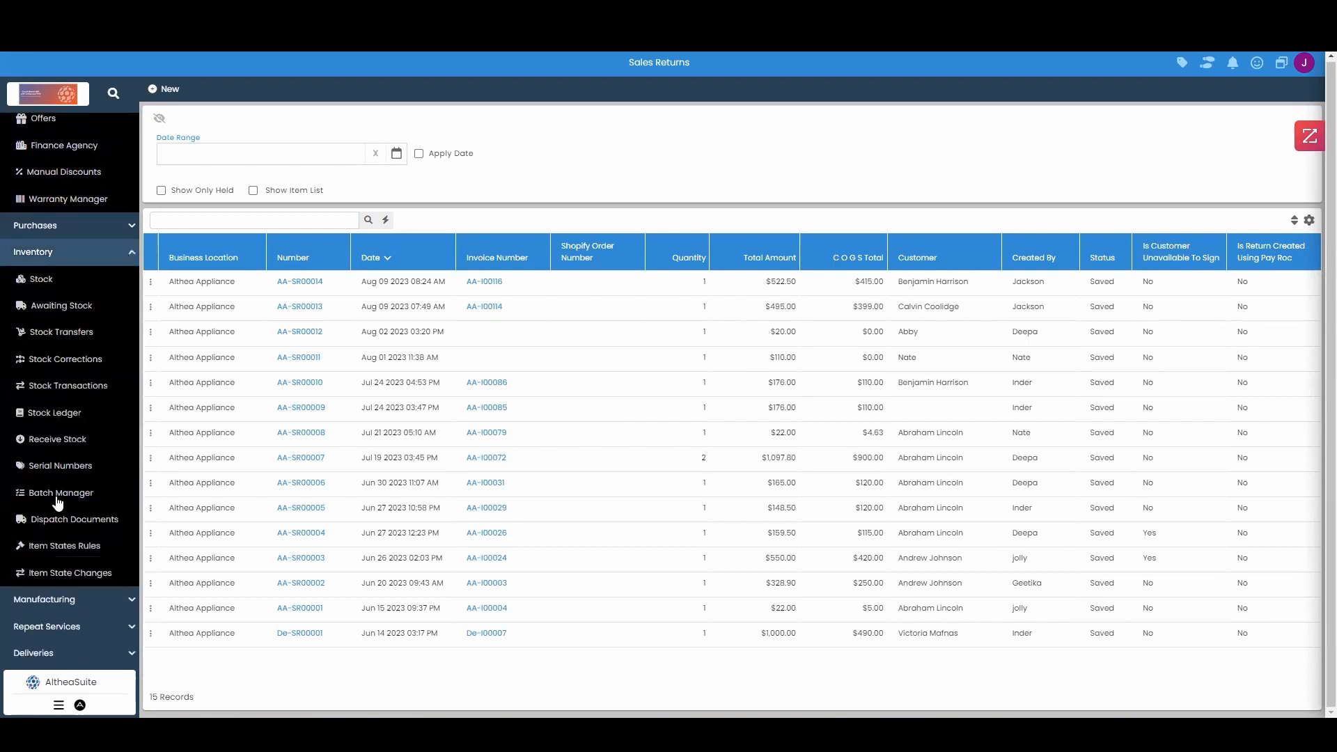
{"action": "left_click", "coordinate": [72, 475]}
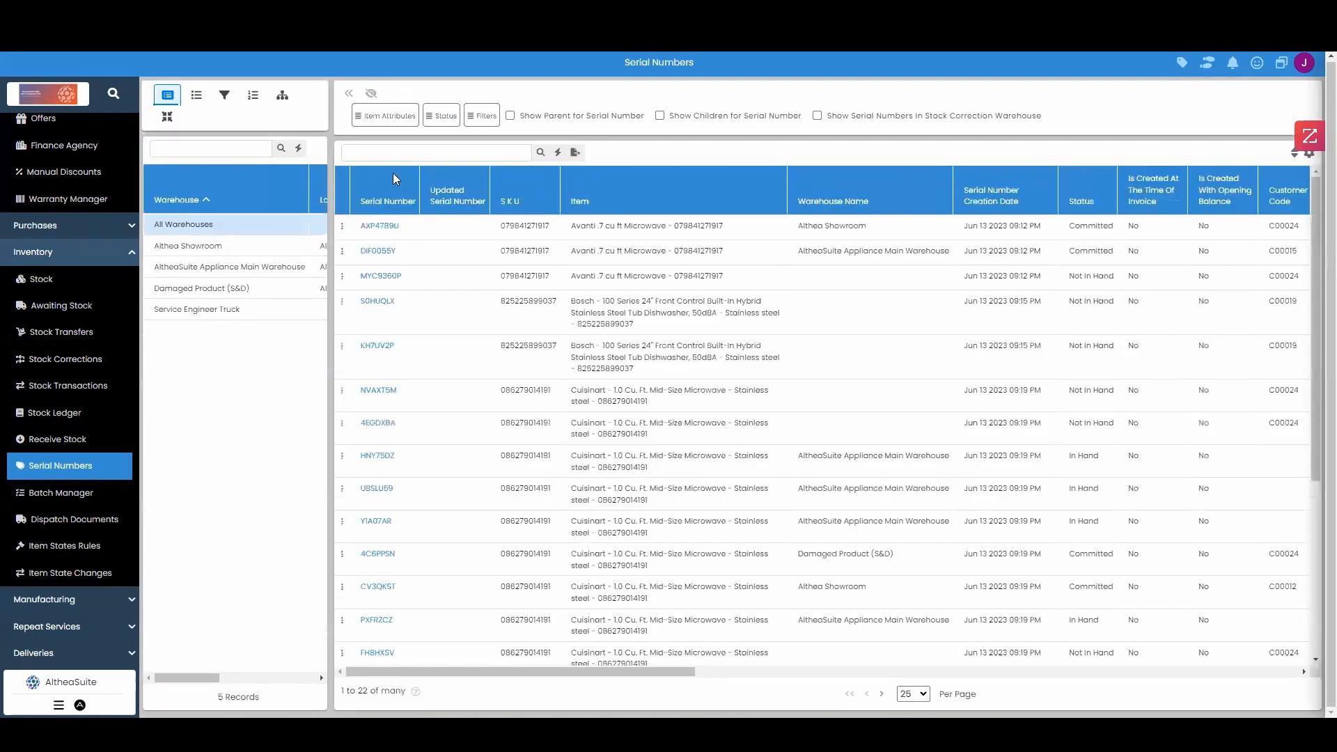
{"action": "left_click", "coordinate": [400, 153]}
{"action": "key", "text": "ctrl+v"}
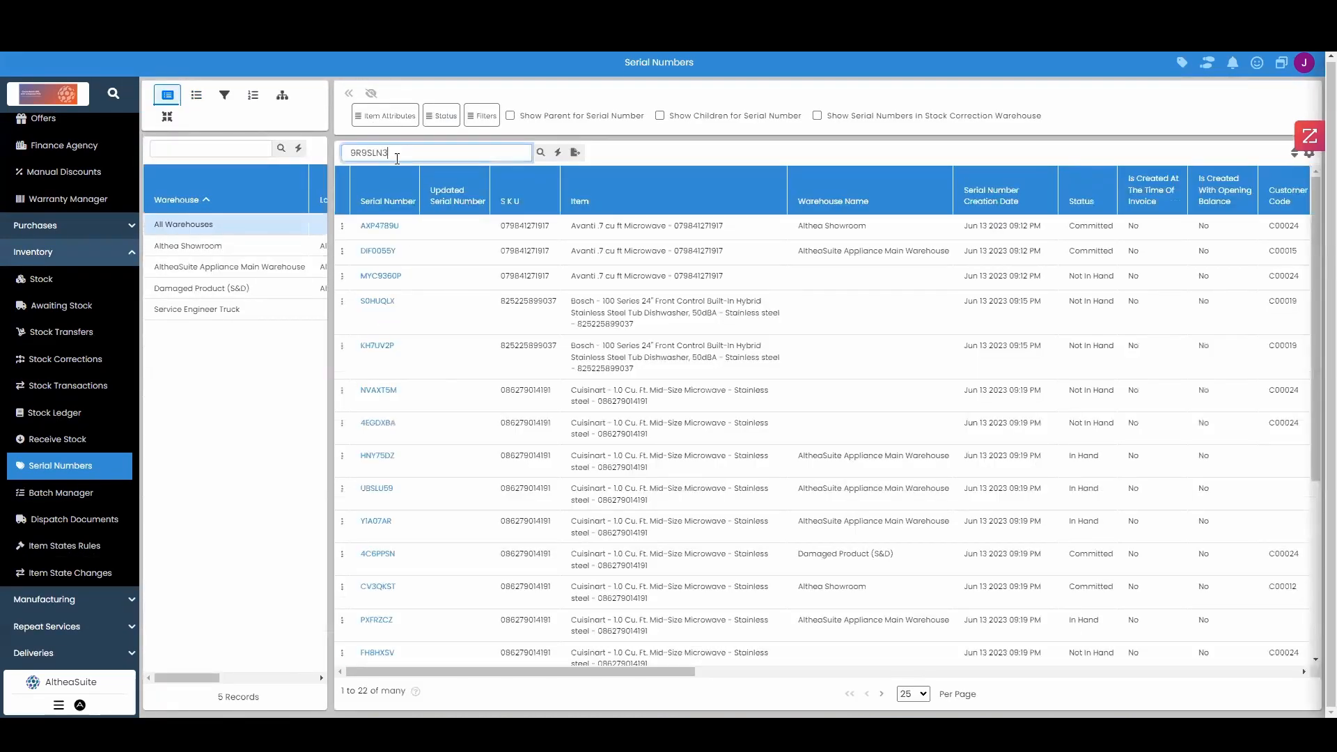
{"action": "key", "text": "Return"}
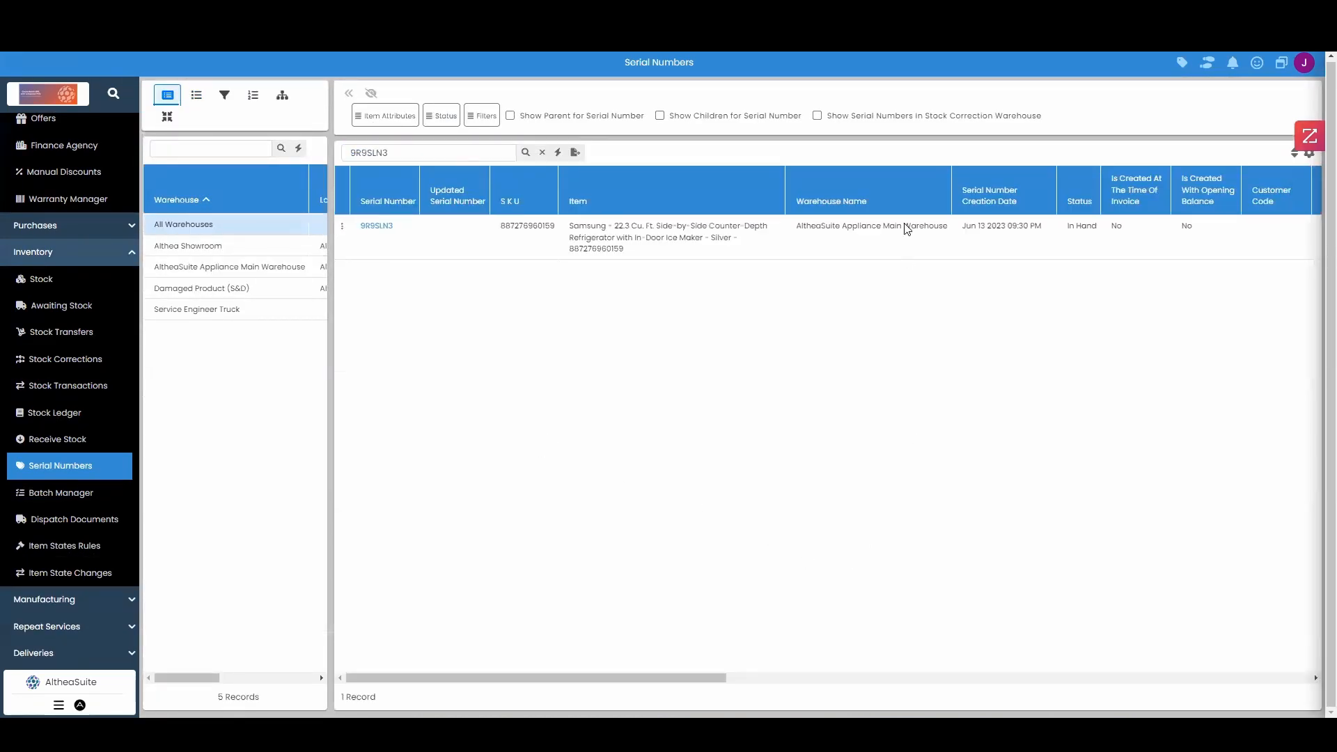
{"action": "left_click_drag", "start_coordinate": [712, 679], "coordinate": [448, 663]}
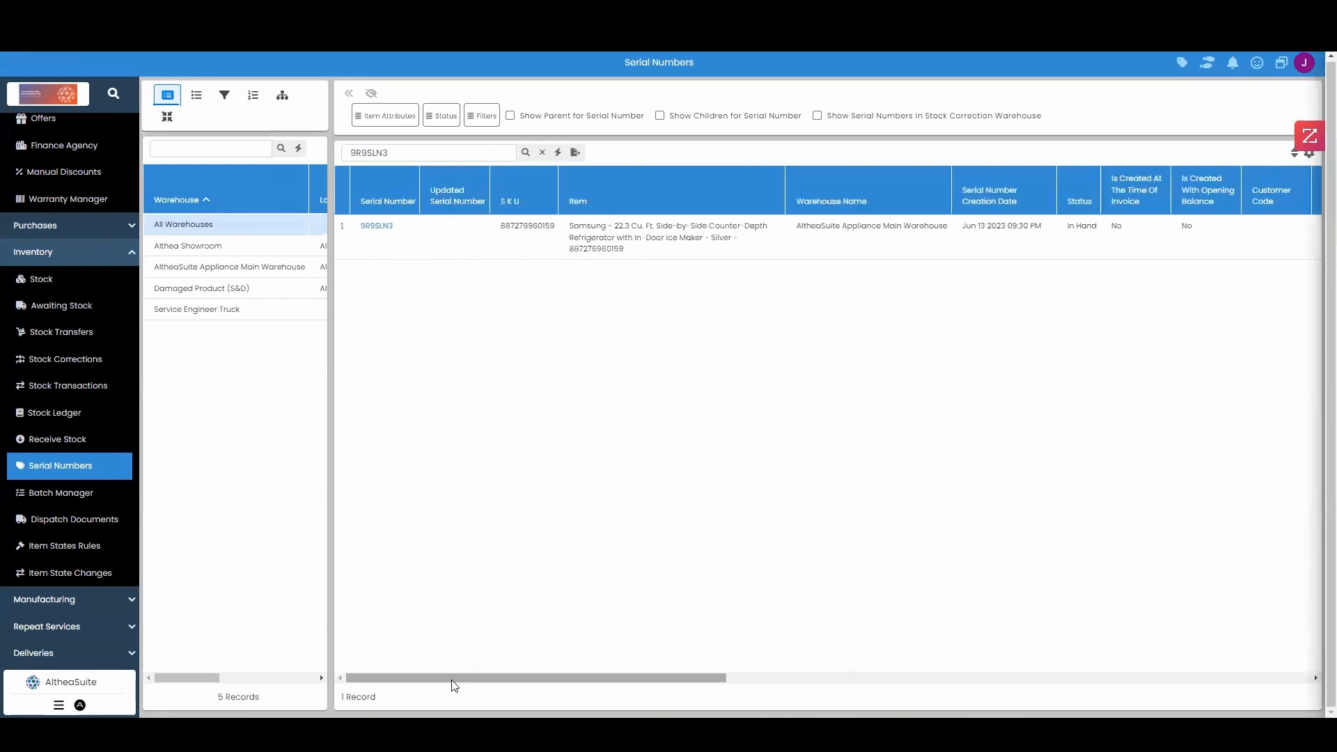
{"action": "left_click", "coordinate": [128, 251]}
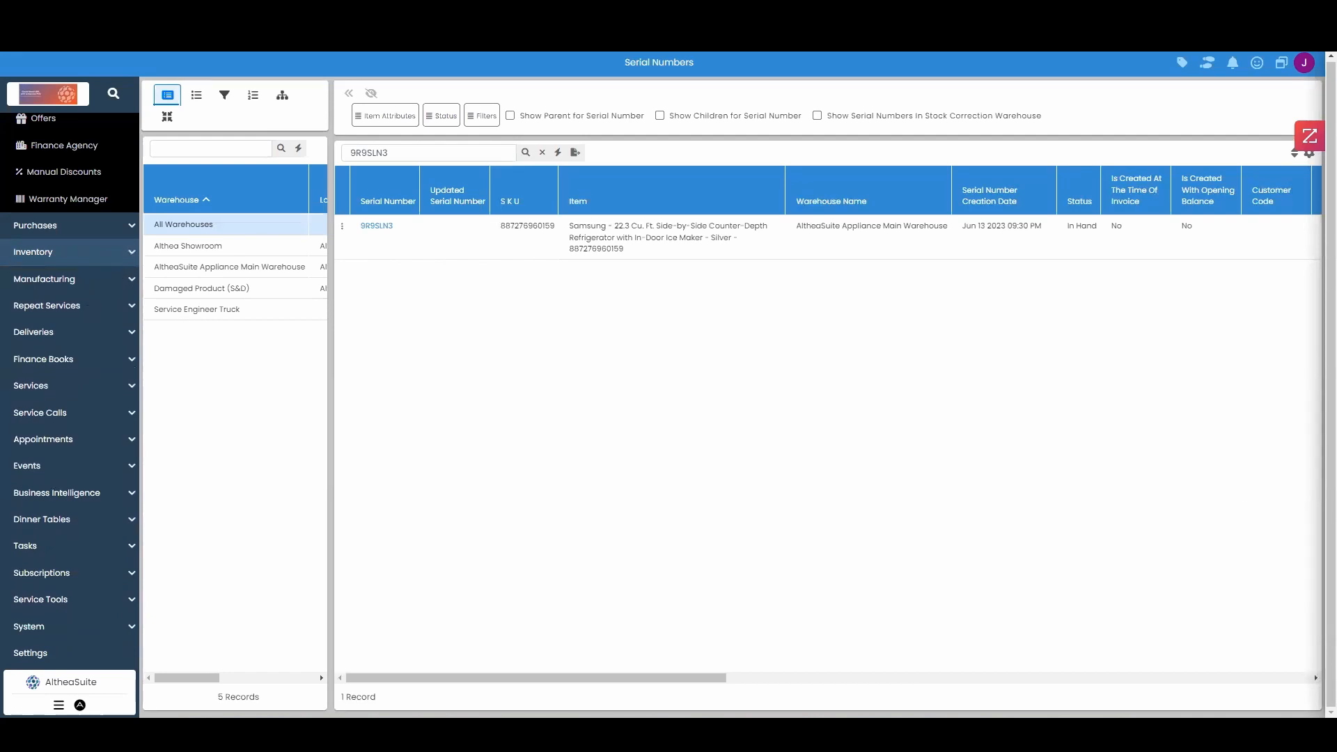
{"action": "left_click", "coordinate": [128, 227]}
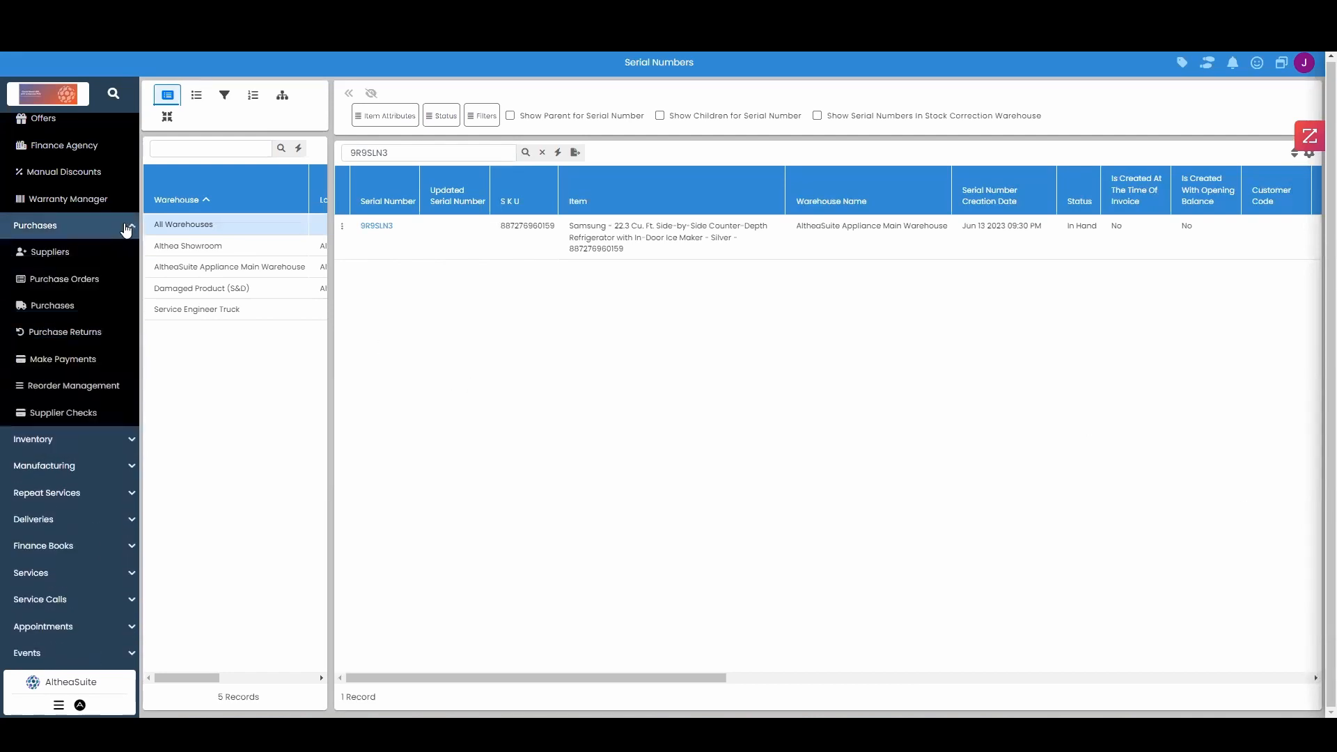
{"action": "left_click", "coordinate": [129, 227]}
{"action": "scroll", "coordinate": [114, 241], "scroll_direction": "up", "scroll_amount": 2}
{"action": "scroll", "coordinate": [117, 202], "scroll_direction": "up", "scroll_amount": 3}
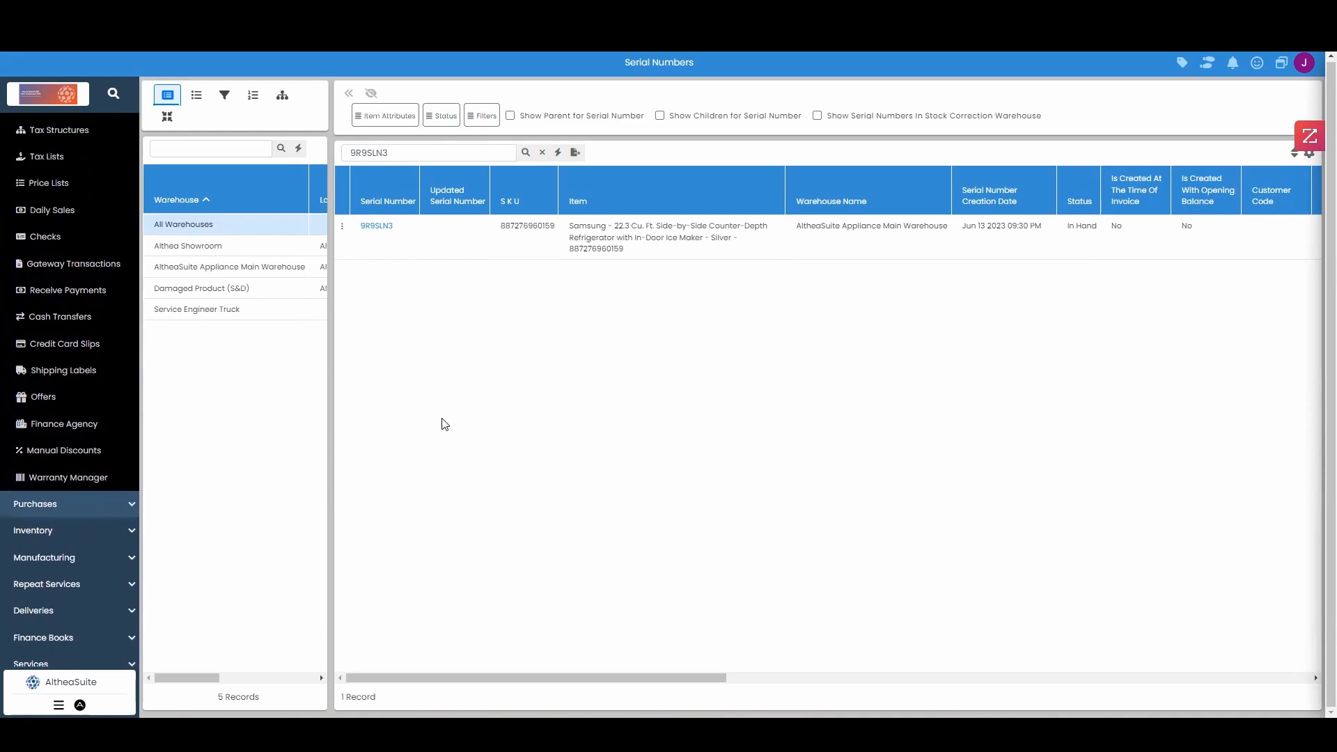